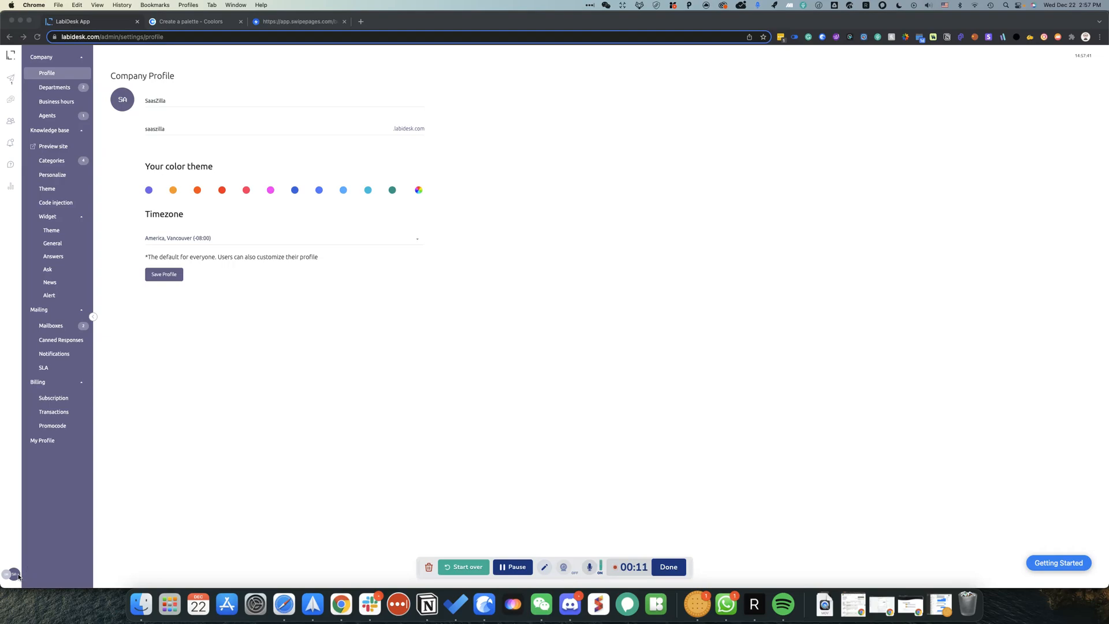
Step: Create a SaasZilla company site with 5 employees through the account menu's site list
click(14, 575)
click(118, 446)
click(107, 516)
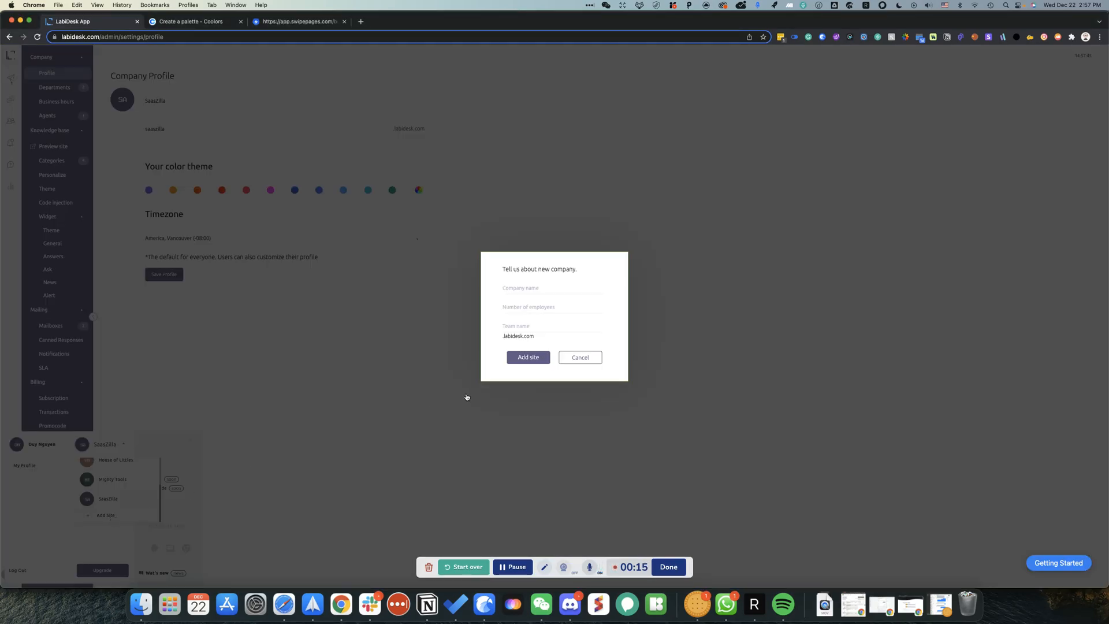
click(525, 287)
text(SaasZilla)
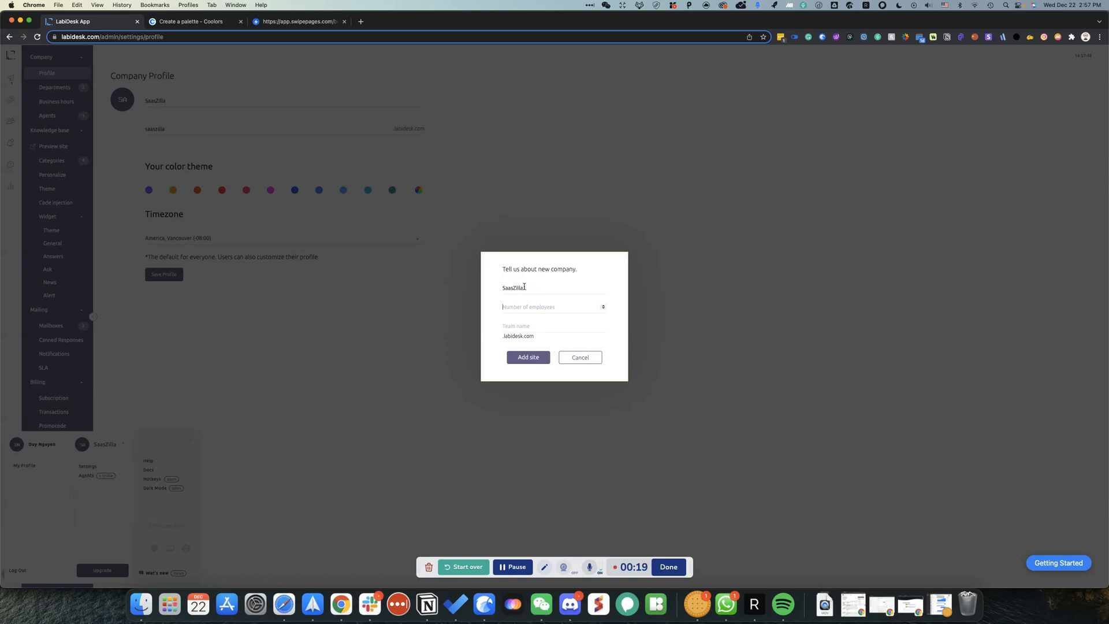
key(Tab)
text(5)
text(saaszilla2)
click(534, 358)
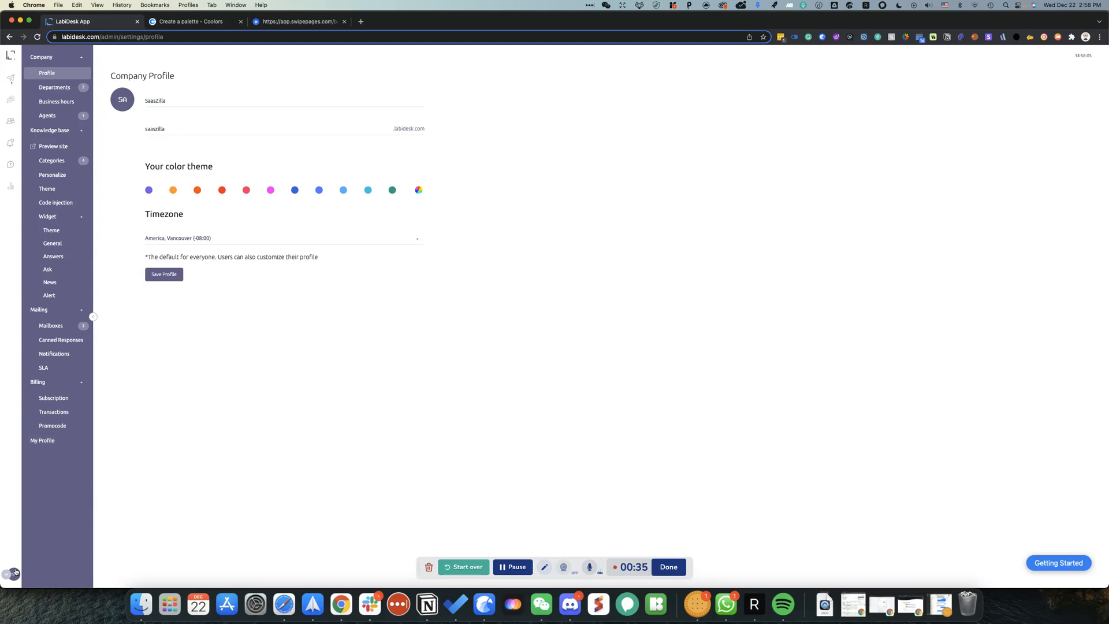
click(15, 572)
Step: Switch to the SaasZilla site and paste the Coolors purple hex as the custom theme colour
click(102, 445)
click(108, 503)
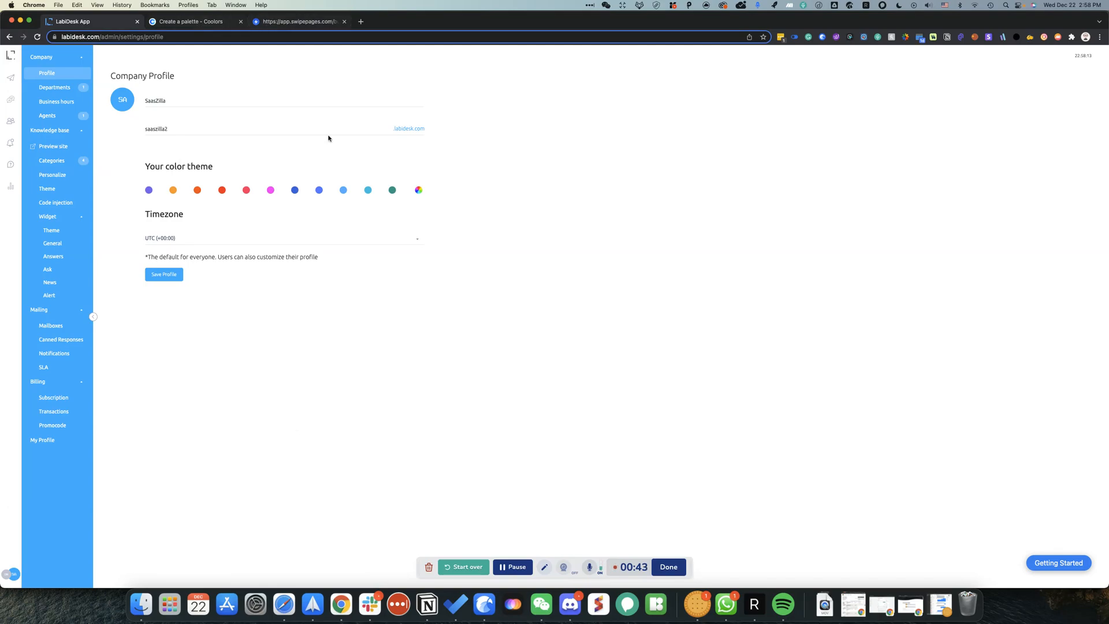
key(ctrl+Tab)
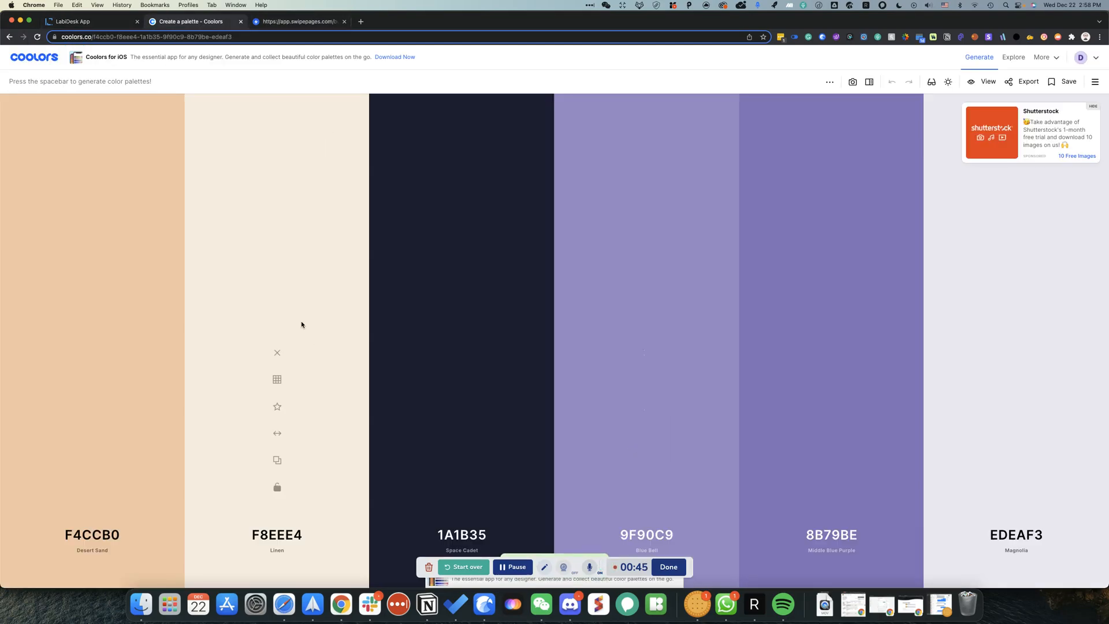
click(111, 24)
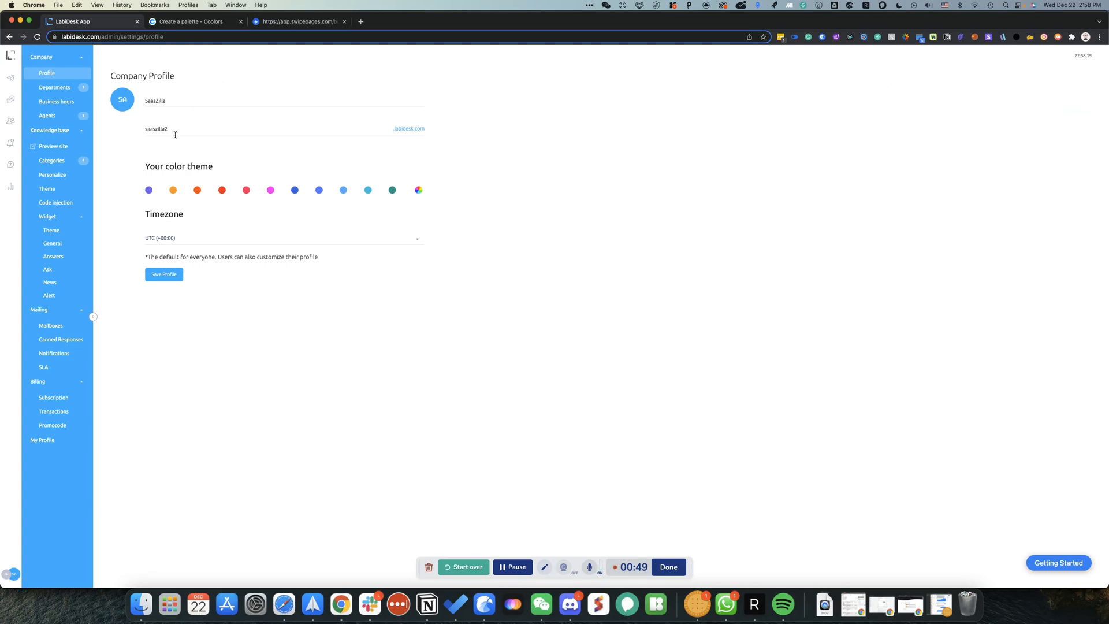
click(418, 191)
double_click(364, 294)
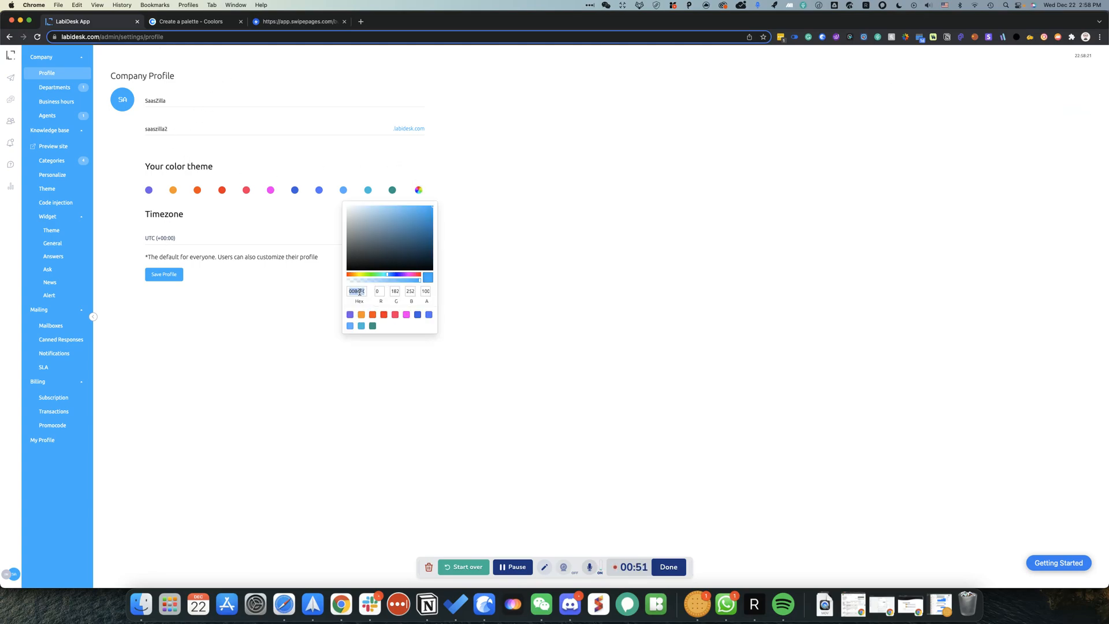
key(super+v)
click(287, 318)
Step: Set the timezone to America, Vancouver (-08:00) and save the company profile
click(198, 238)
scroll(211, 287, down, 10)
scroll(225, 280, down, 15)
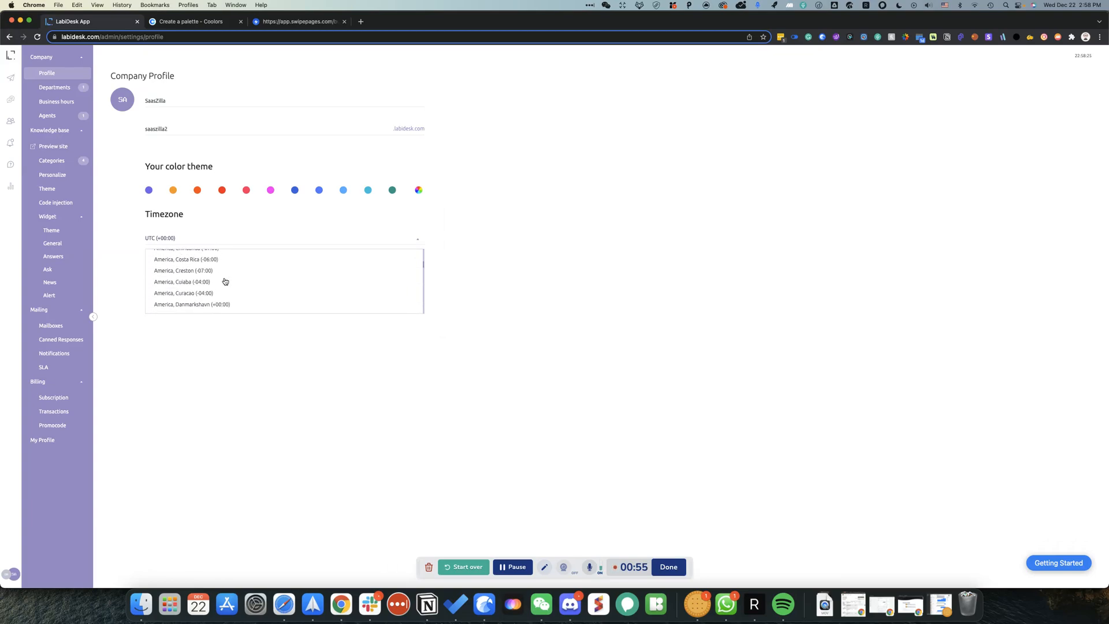
scroll(225, 282, down, 15)
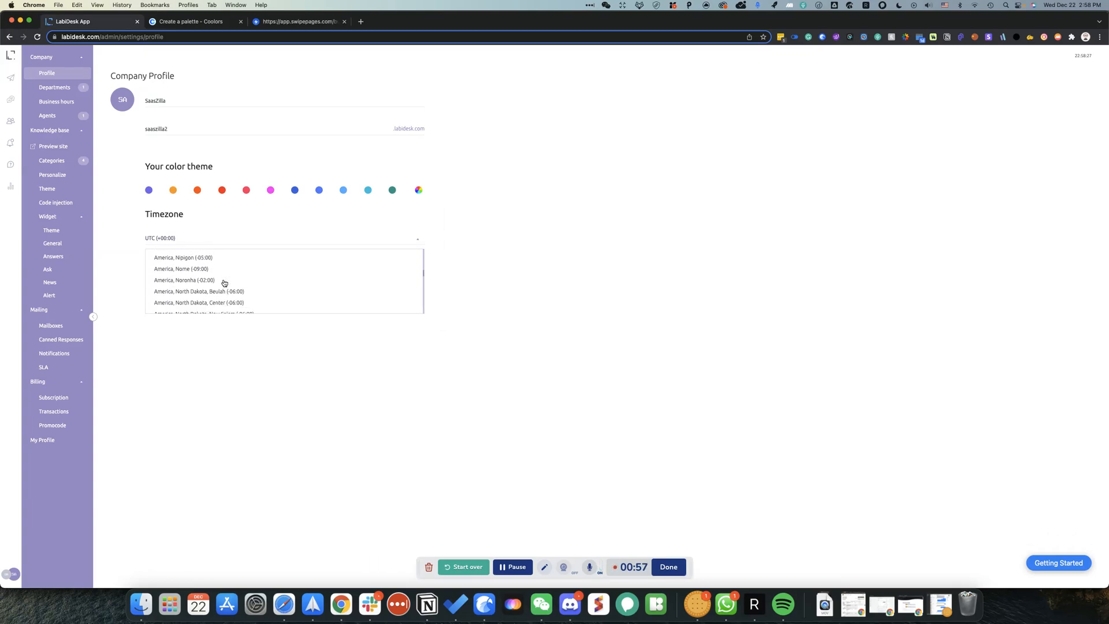
scroll(224, 284, up, 5)
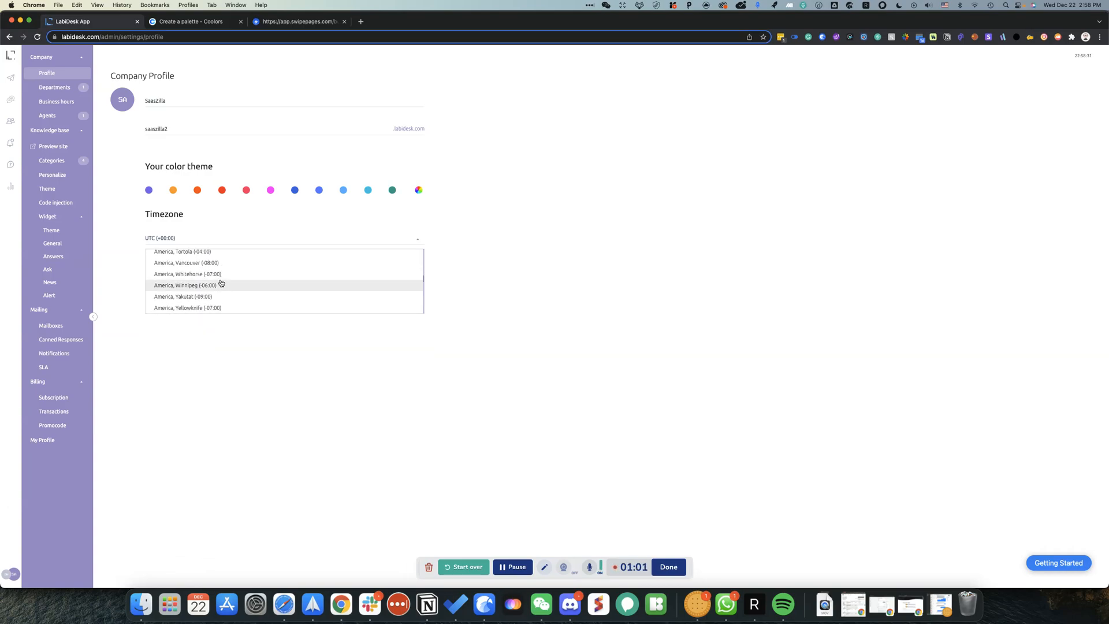
click(225, 309)
click(171, 275)
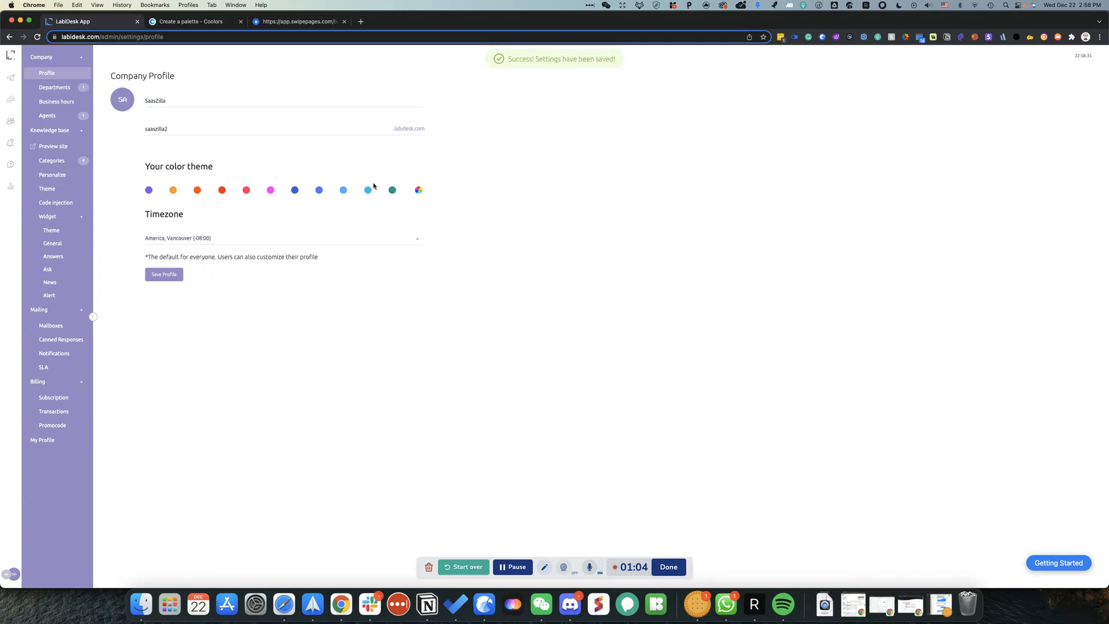
Step: Make the theme colour slightly darker and save the profile again
click(419, 190)
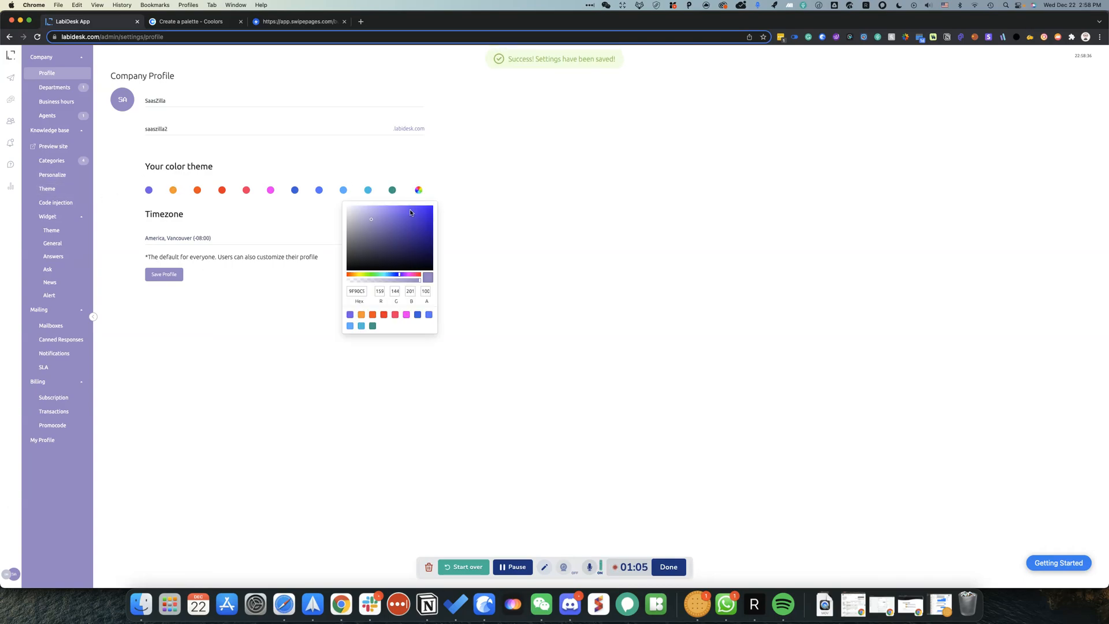
click(370, 230)
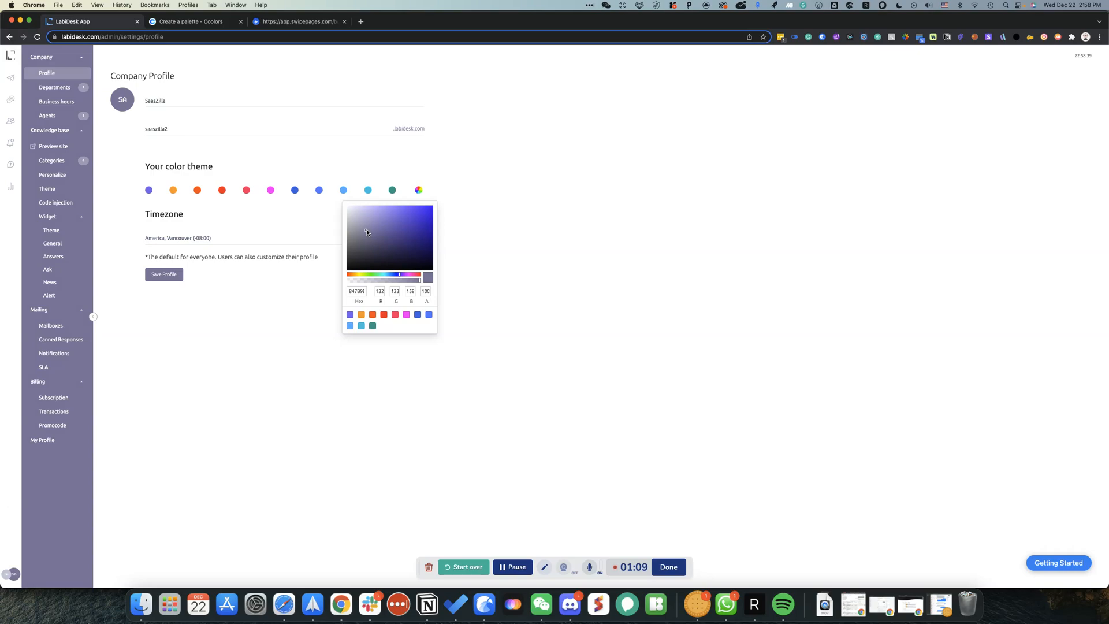
click(259, 317)
click(164, 274)
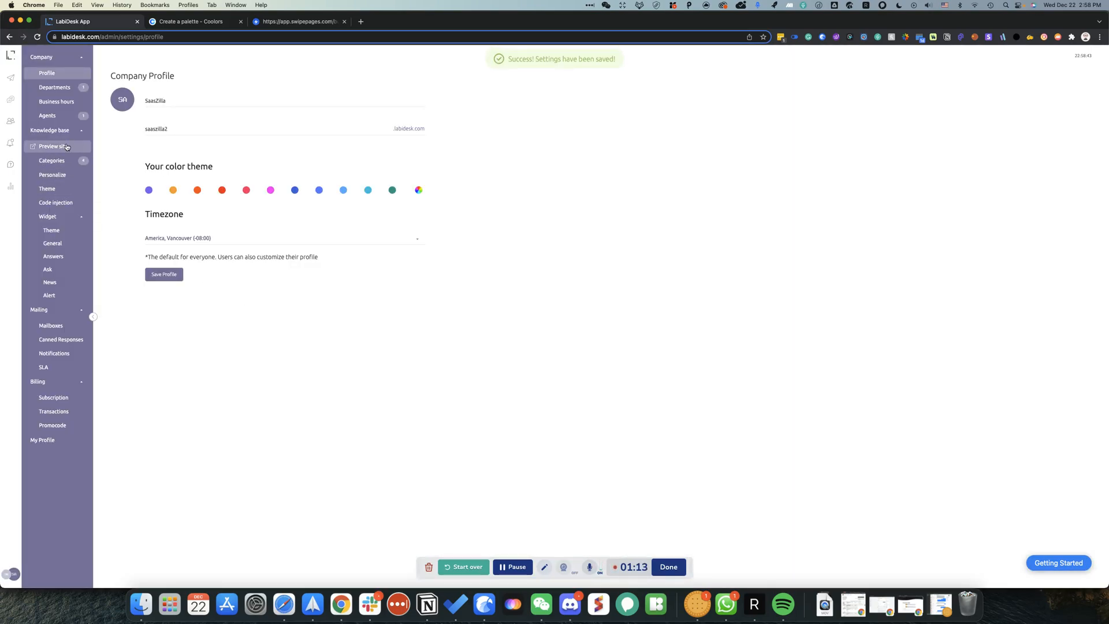
Step: Delete the Content department and add a department named Support
click(69, 90)
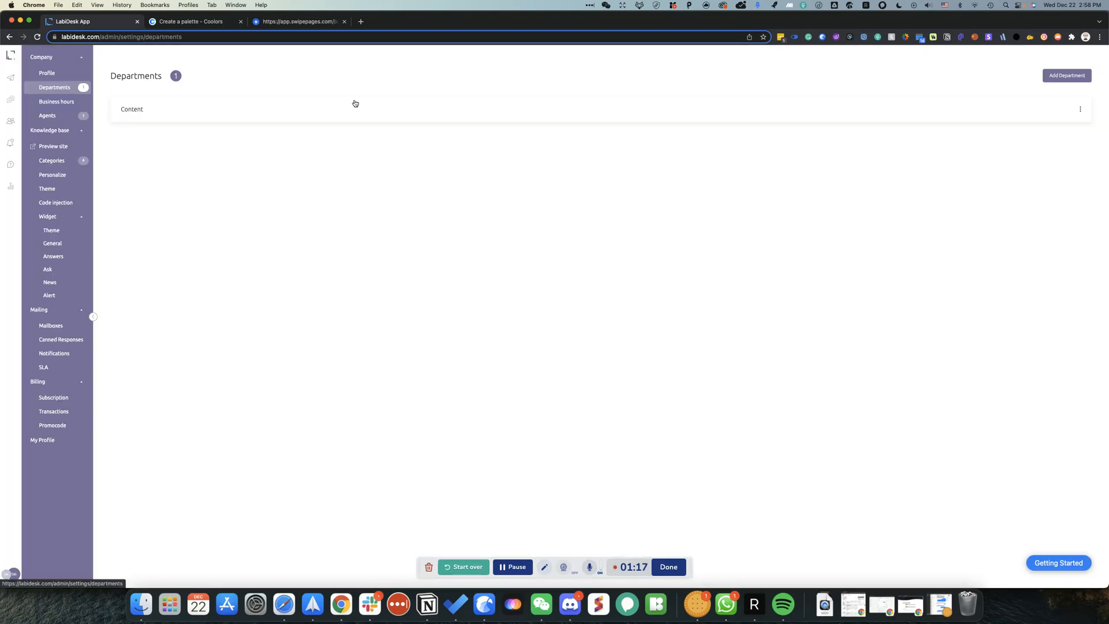
triple_click(1080, 109)
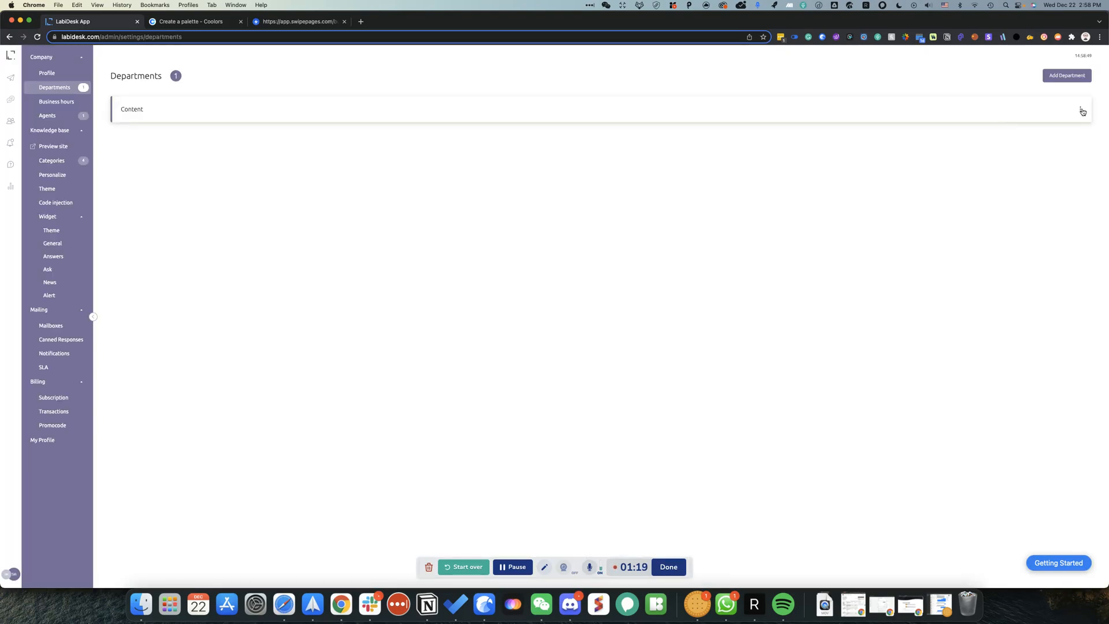
click(1027, 134)
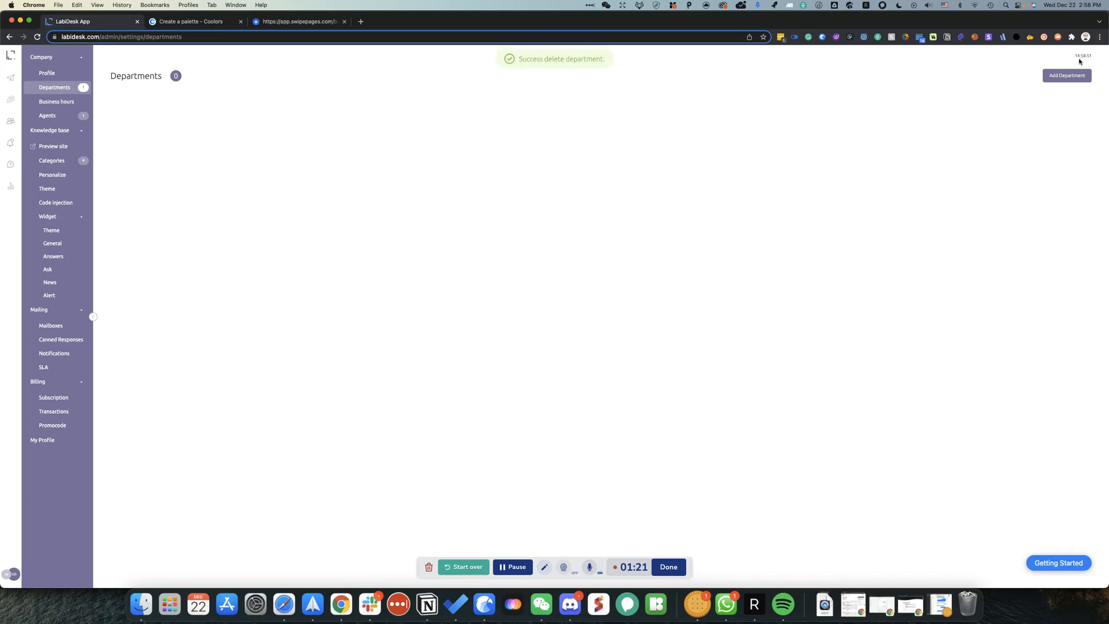
click(1072, 75)
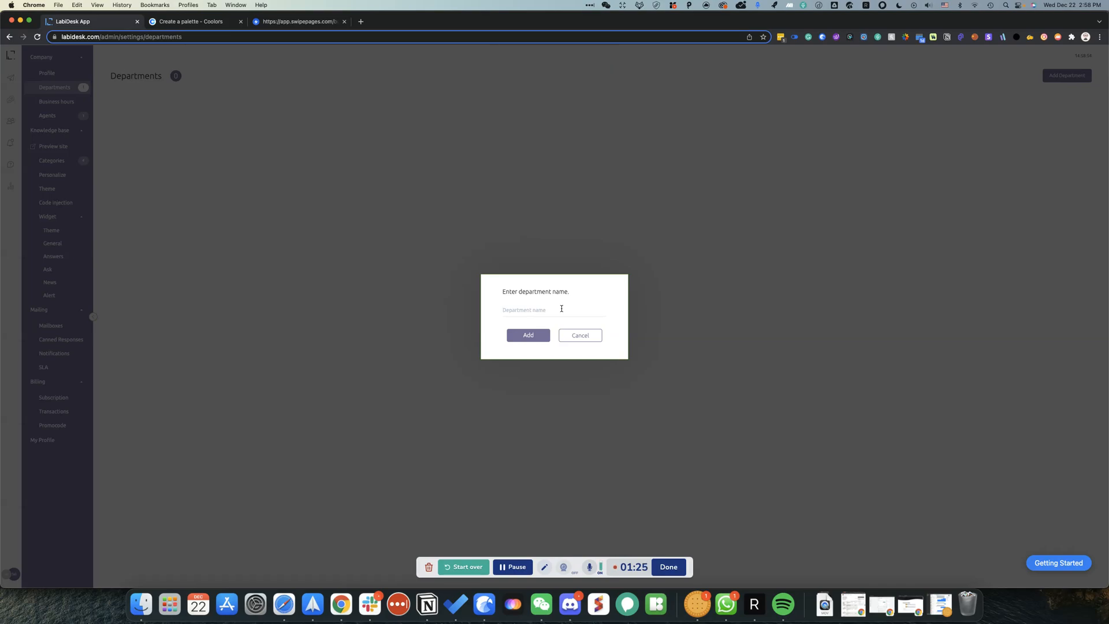
text(s)
click(542, 334)
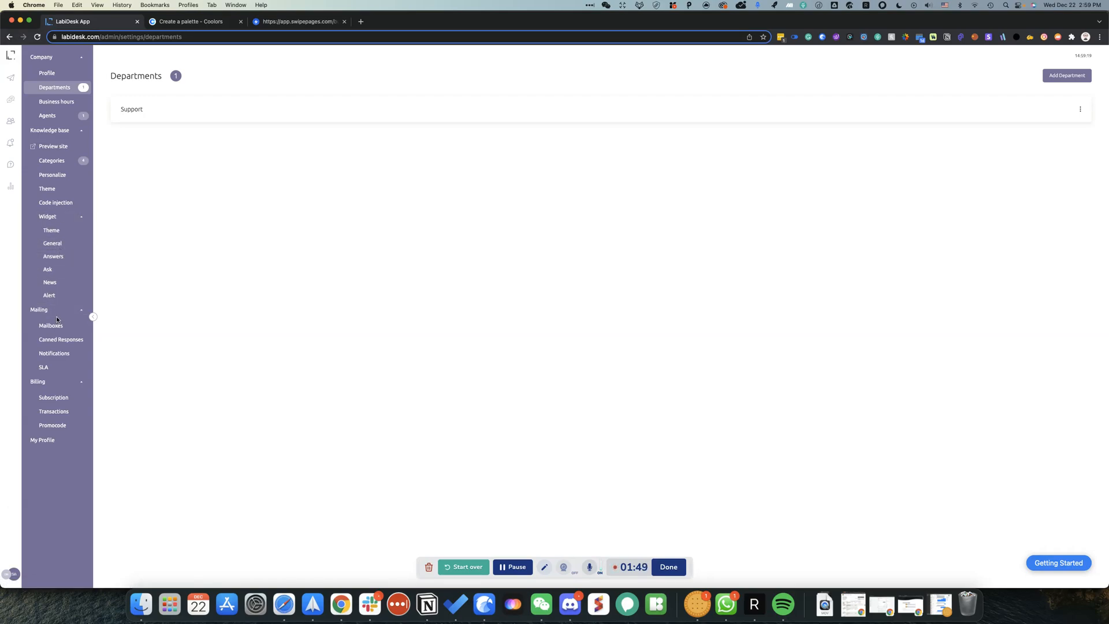
Step: Reload the widget General settings page and try its contact form preview
click(64, 237)
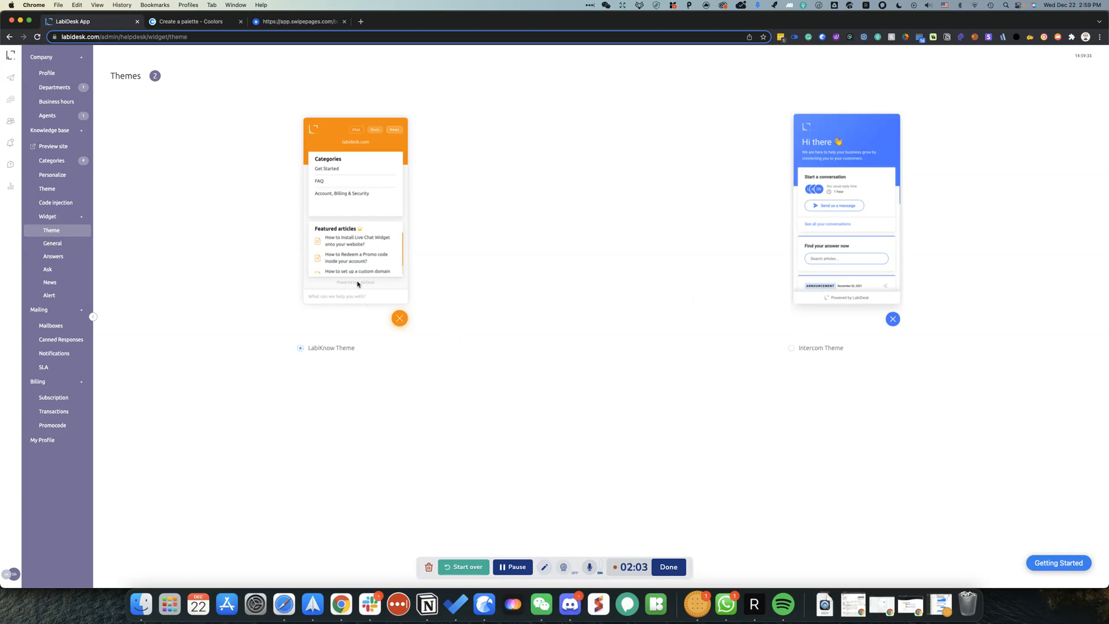
click(65, 247)
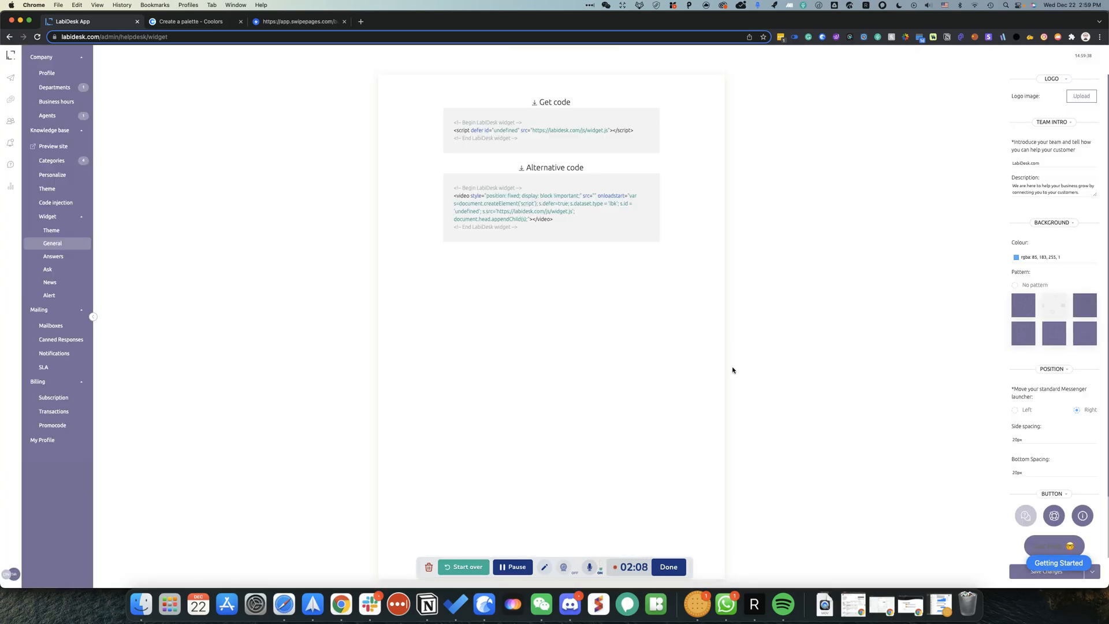
right_click(732, 370)
click(746, 361)
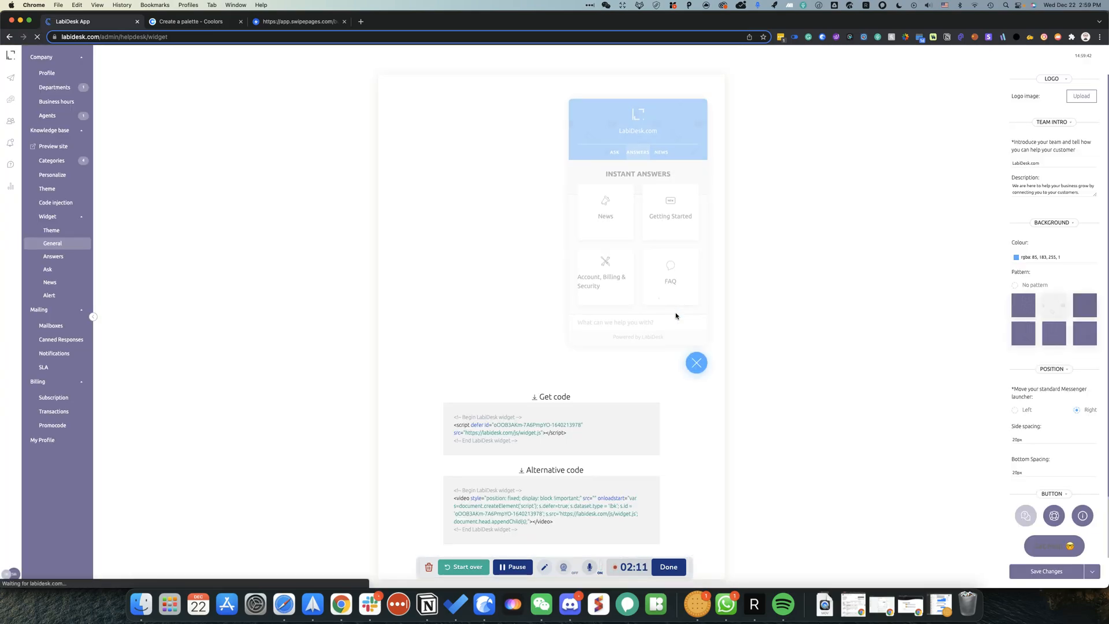
click(615, 149)
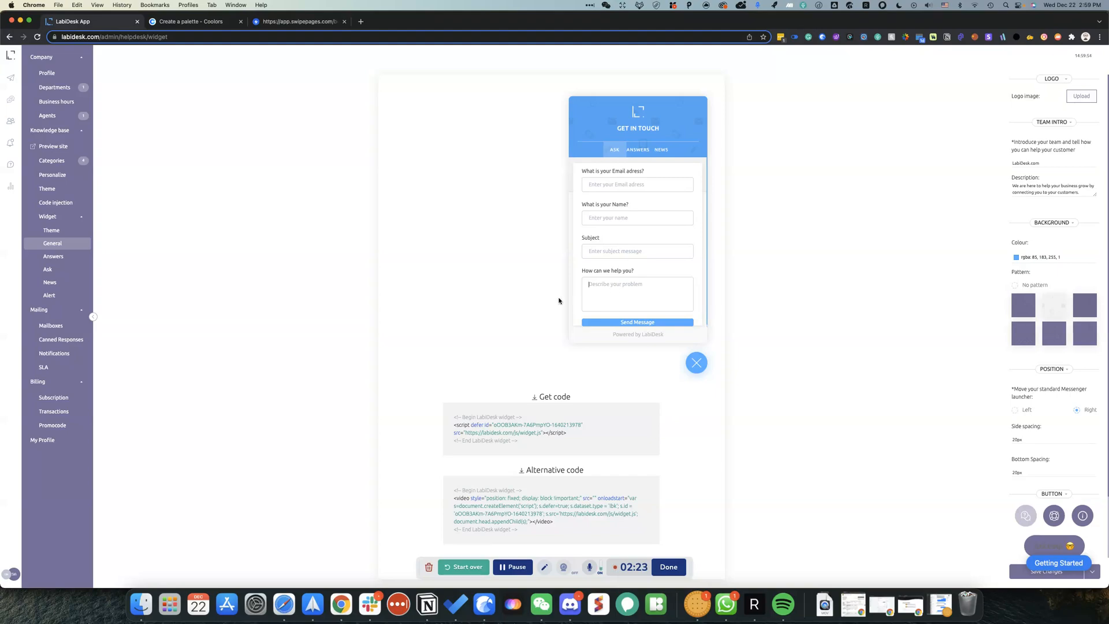
click(612, 290)
Step: Select the Intercom Theme for the widget, then go to the General settings
click(51, 230)
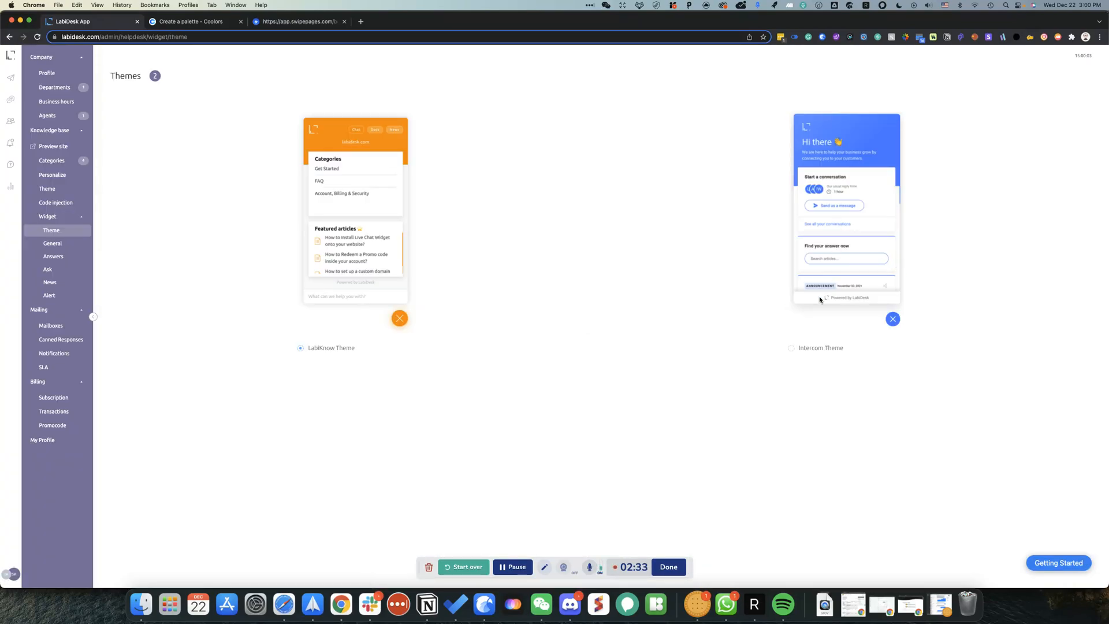
click(804, 347)
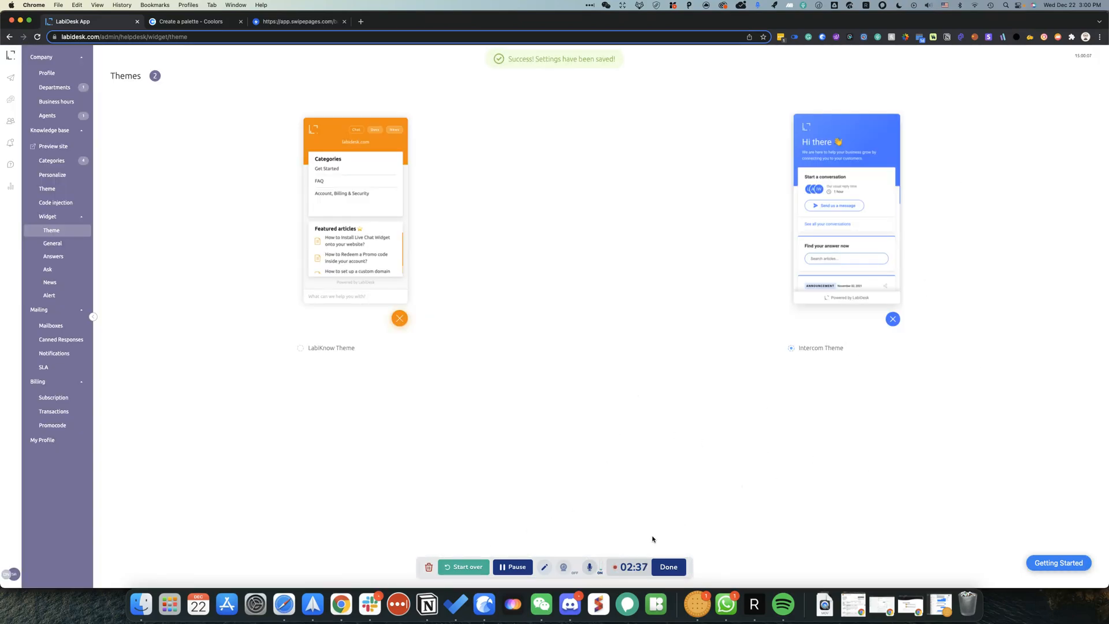
drag(576, 565, 737, 535)
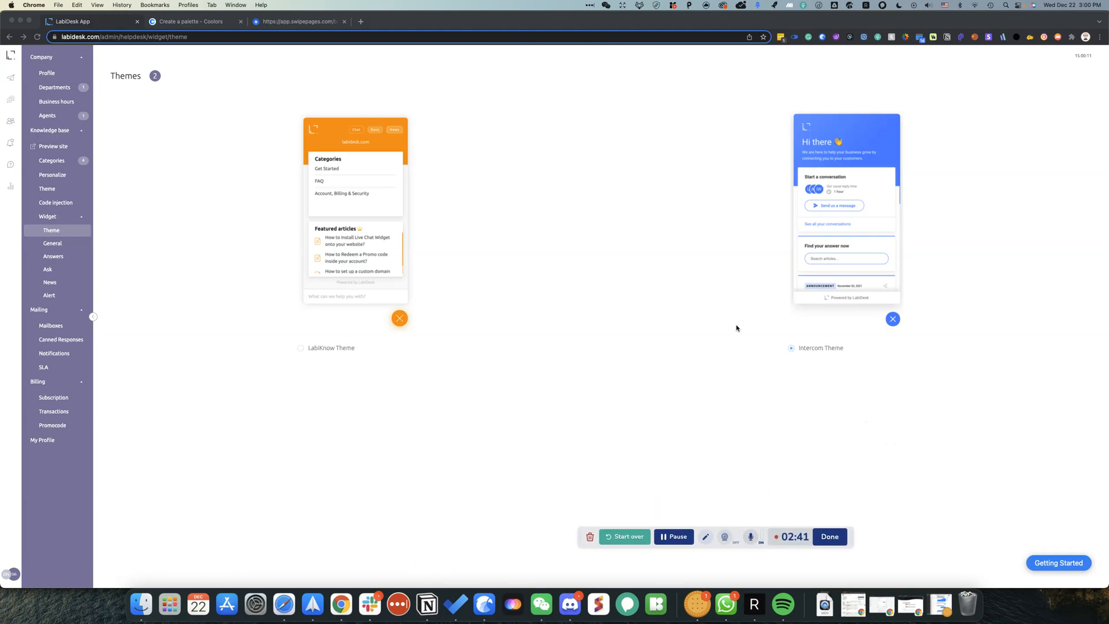
click(52, 243)
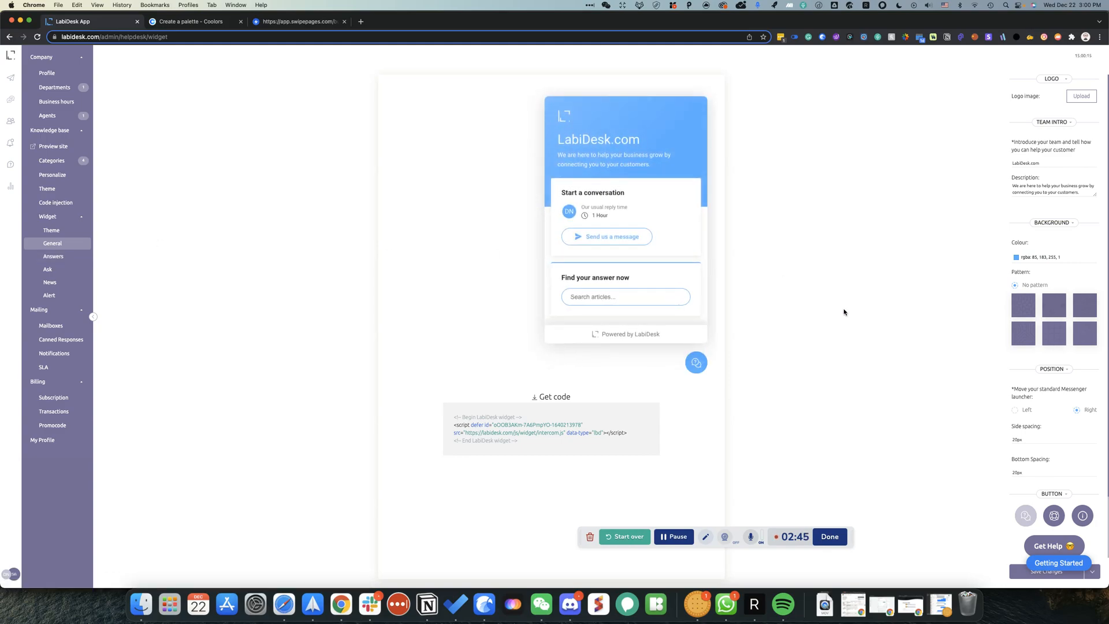
Step: Paste the purple hex as the widget header background colour
click(1037, 258)
double_click(1022, 358)
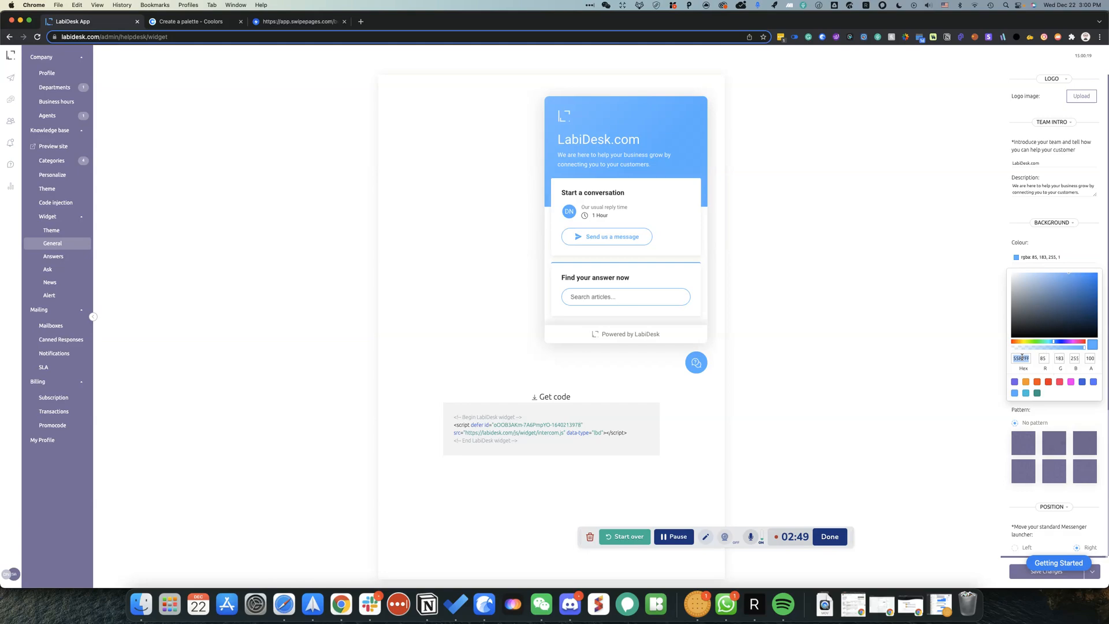
text(9F90C9)
click(827, 274)
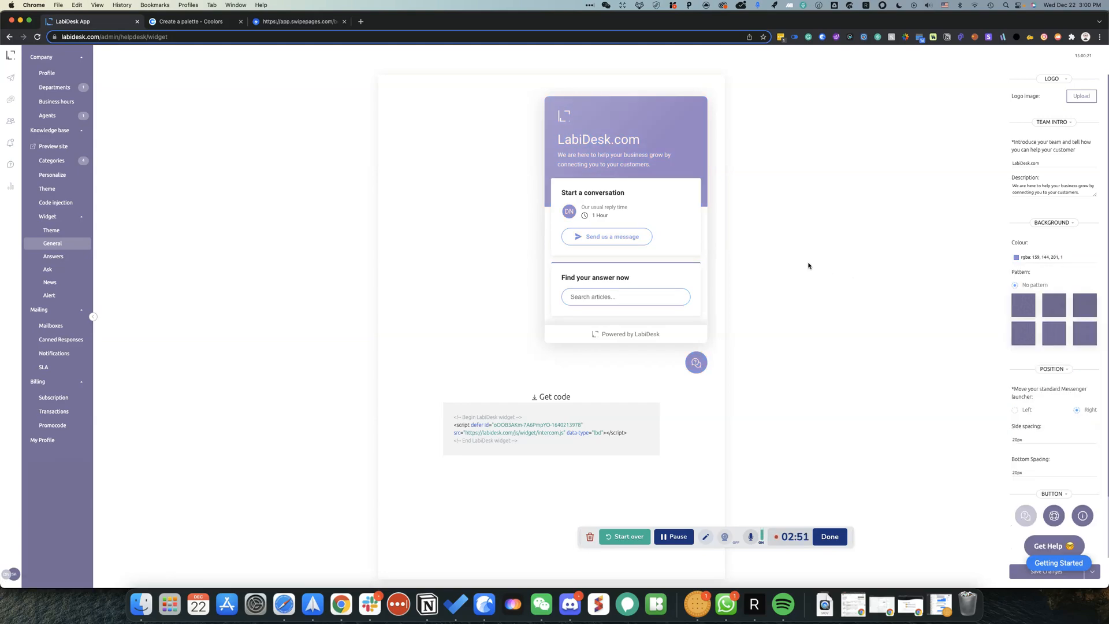
Step: Title the widget SaasZilla with description 'Hey 👋 Let us know if you have any questions!'
double_click(1030, 165)
text(SaasZilla)
drag(1013, 186, 1012, 200)
text(Hey)
key(ctrl+super+space)
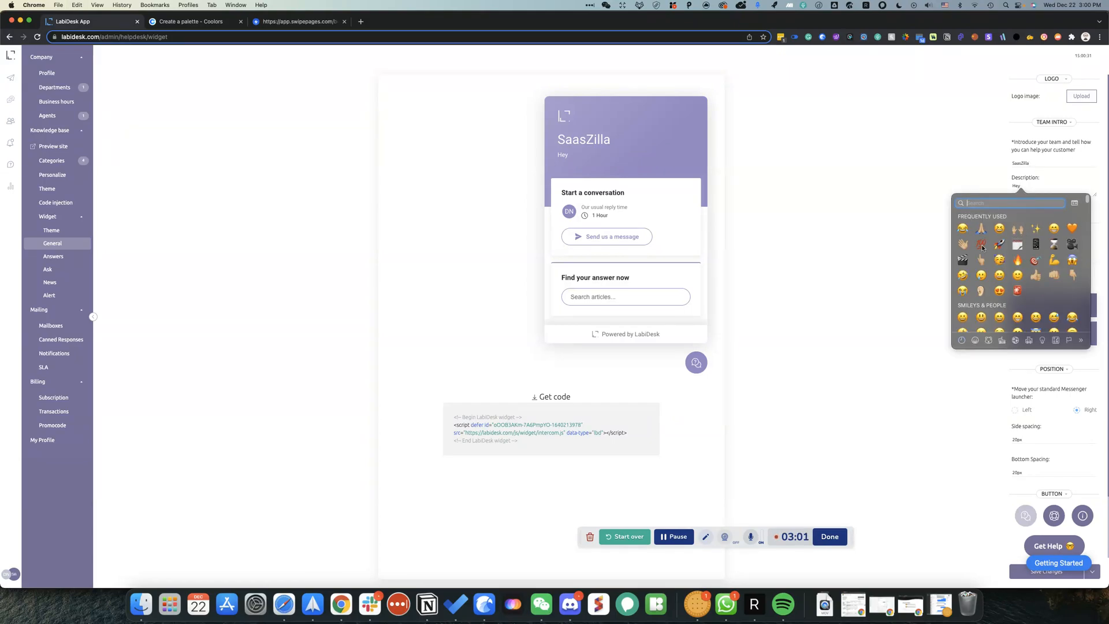
click(962, 244)
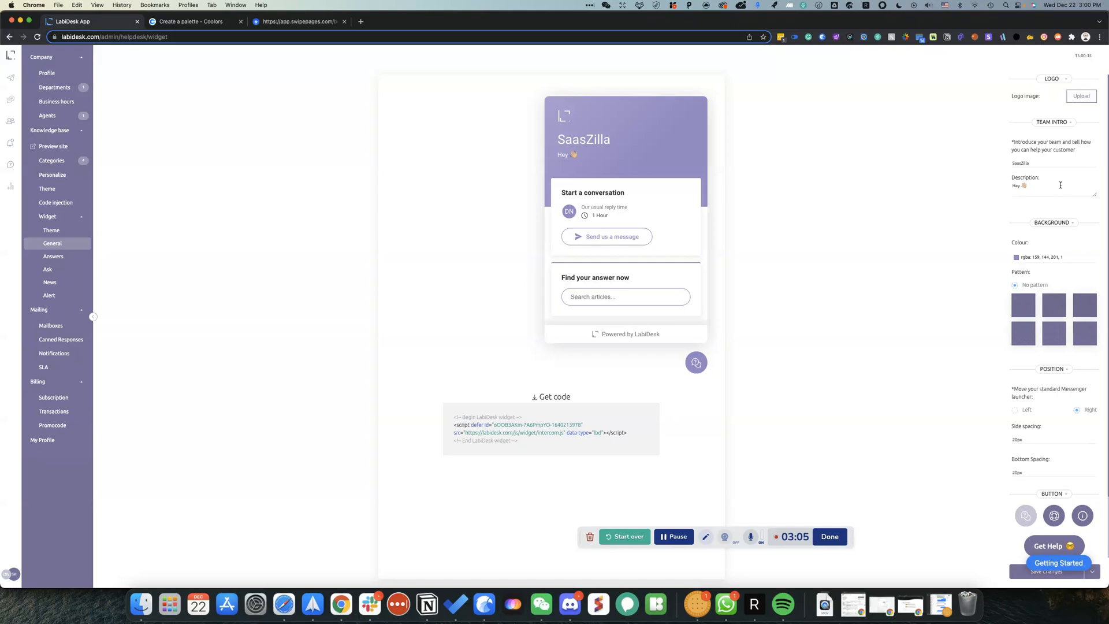
text(Let us know if you have any questions!)
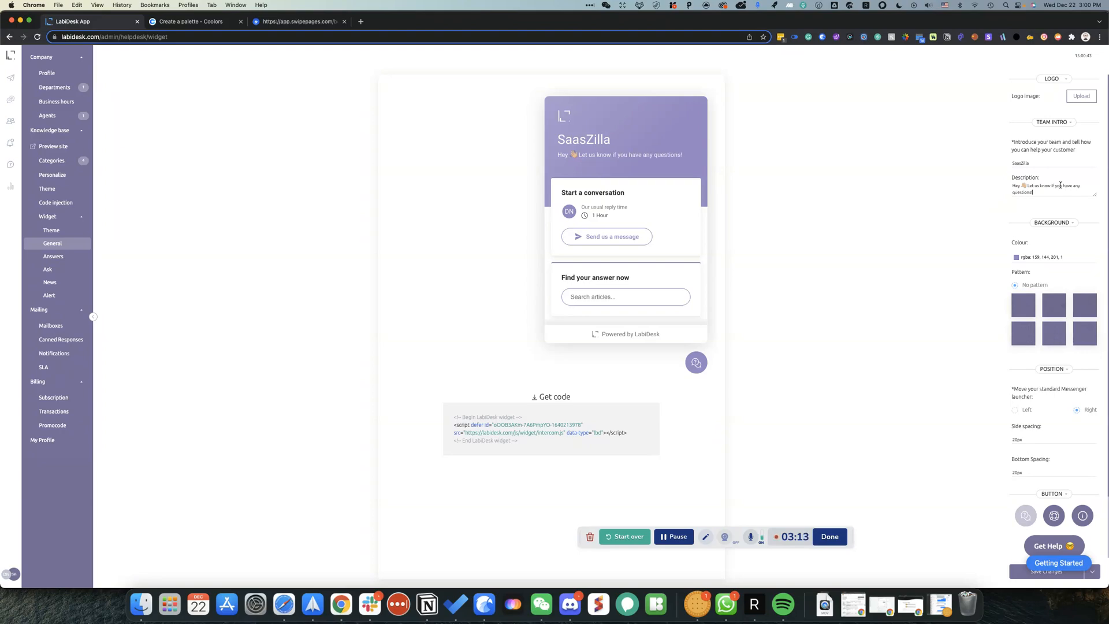
Step: Remove the Powered by LabiDesk branding, save, and select the embed code snippet
scroll(1067, 352, down, 3)
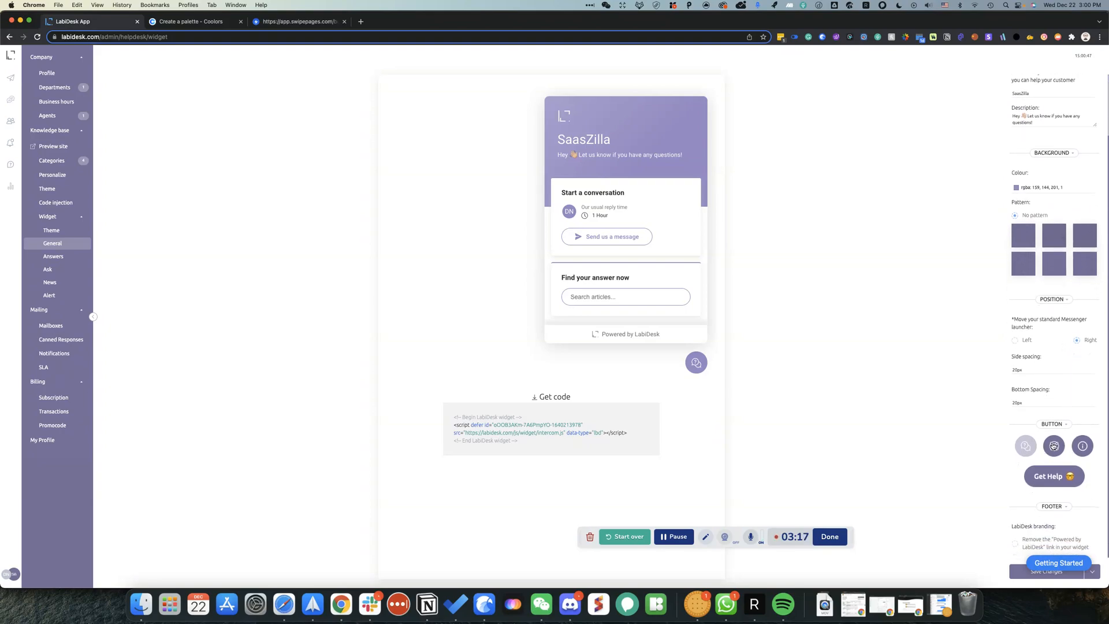
click(1014, 544)
click(1015, 574)
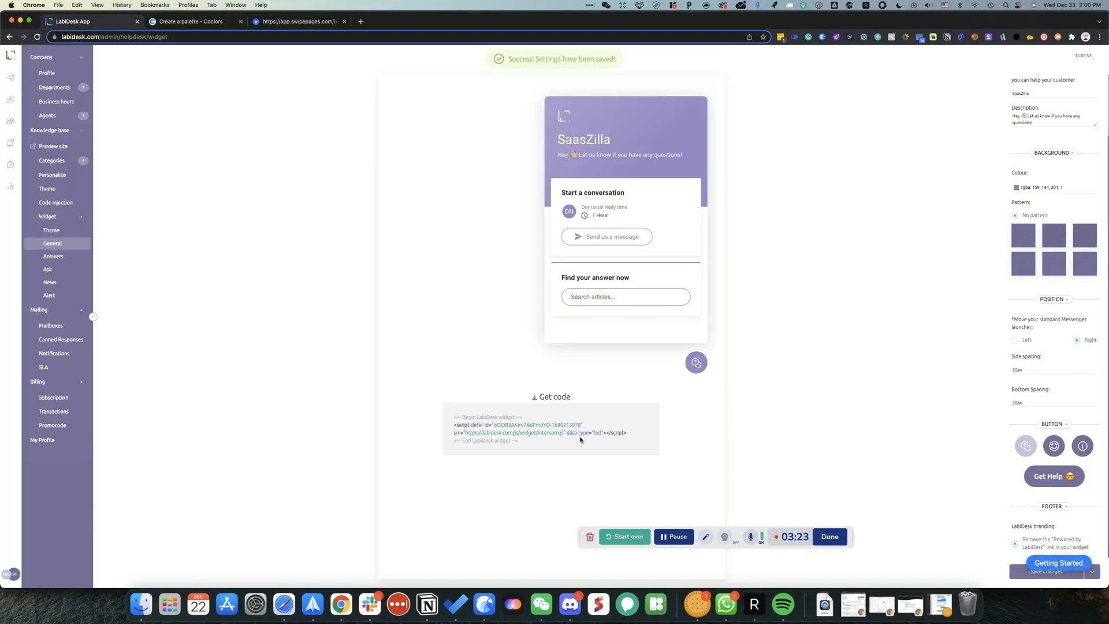
drag(520, 444, 463, 417)
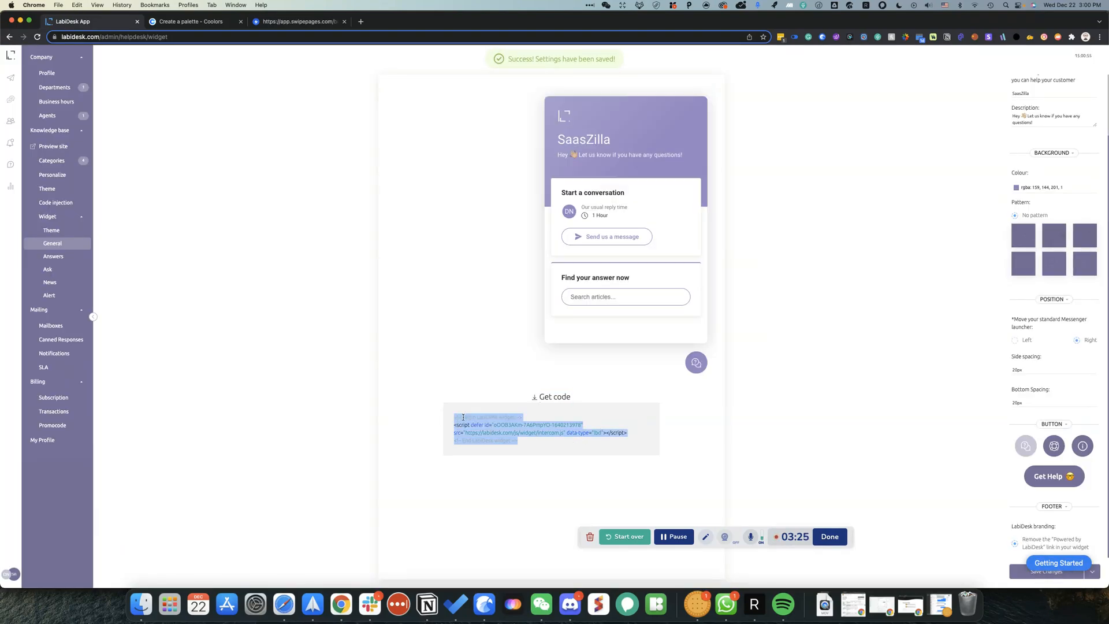
Step: Replace the HTML block's code with the new LabiDesk widget snippet, then save and publish
click(296, 21)
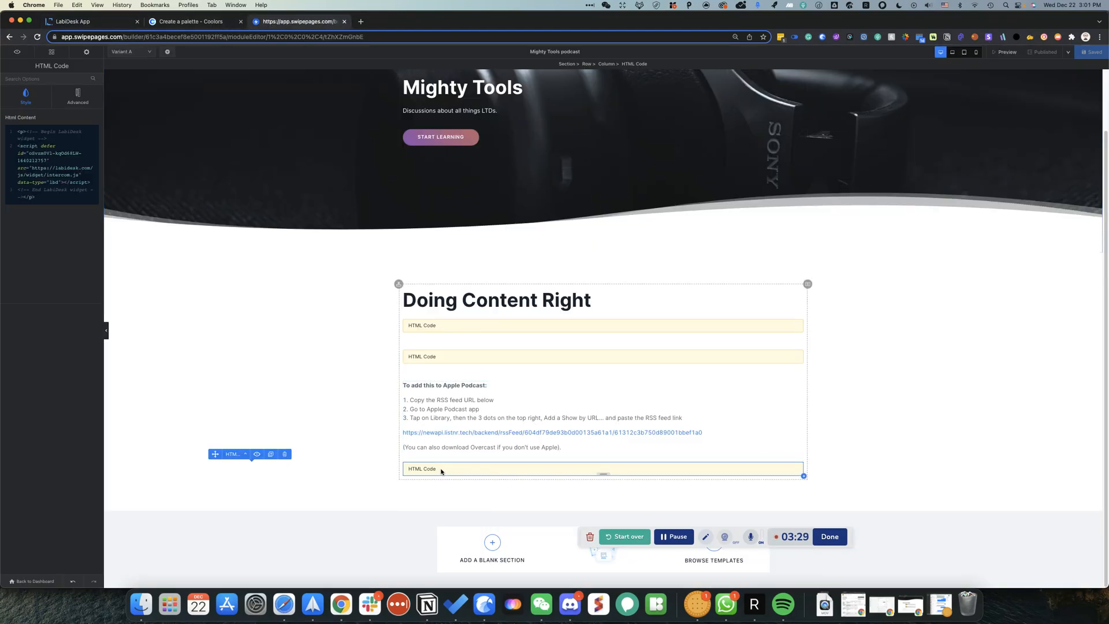
key(super+a)
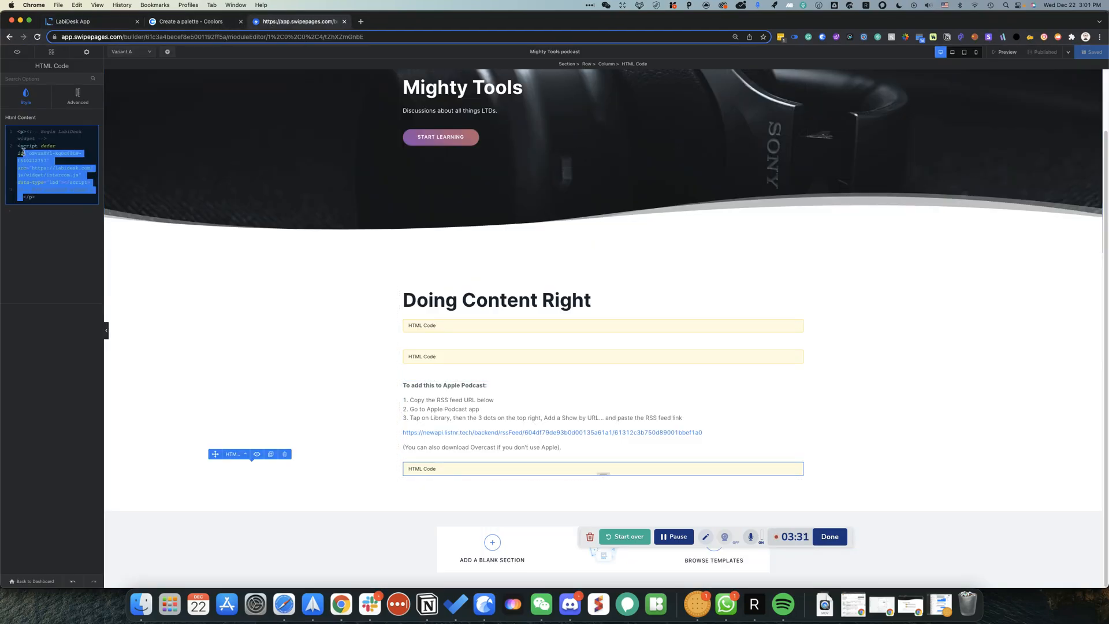
key(super+v)
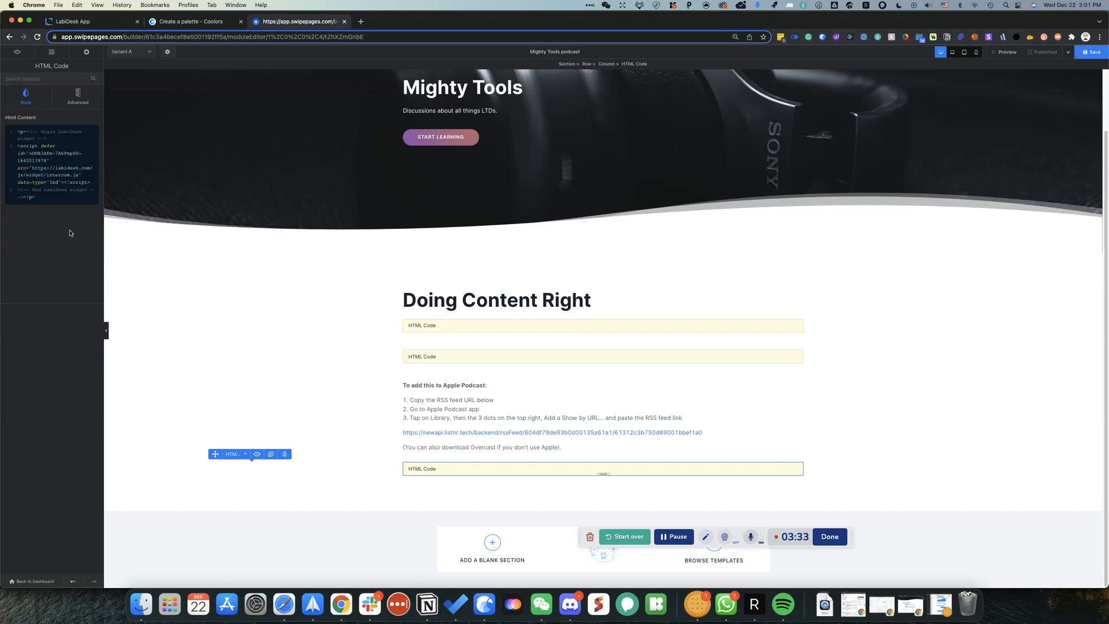
click(1078, 54)
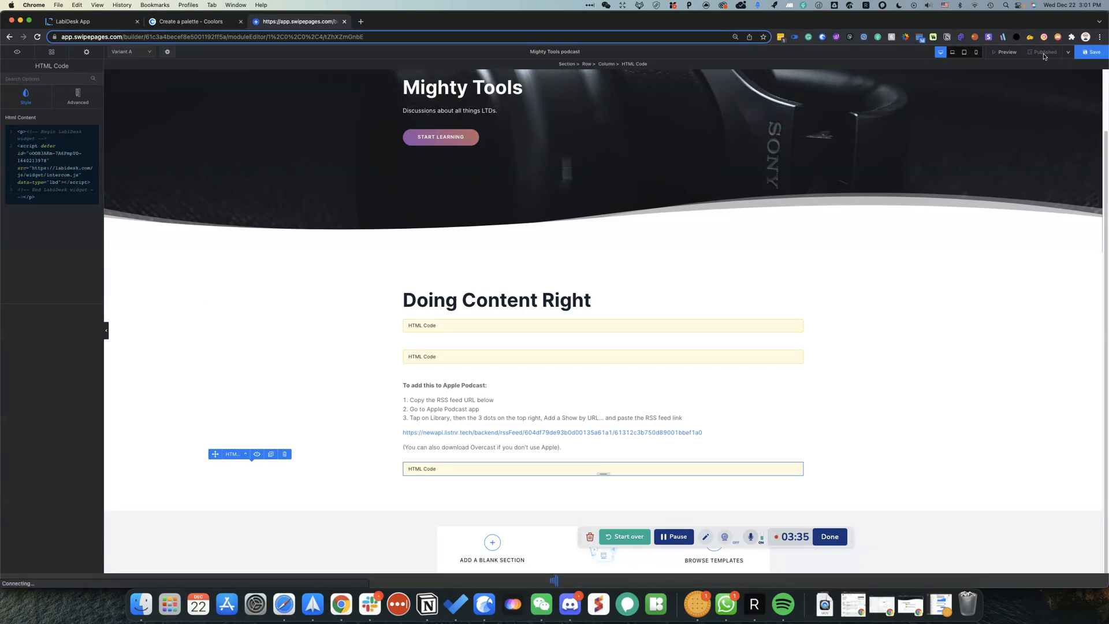
click(1046, 53)
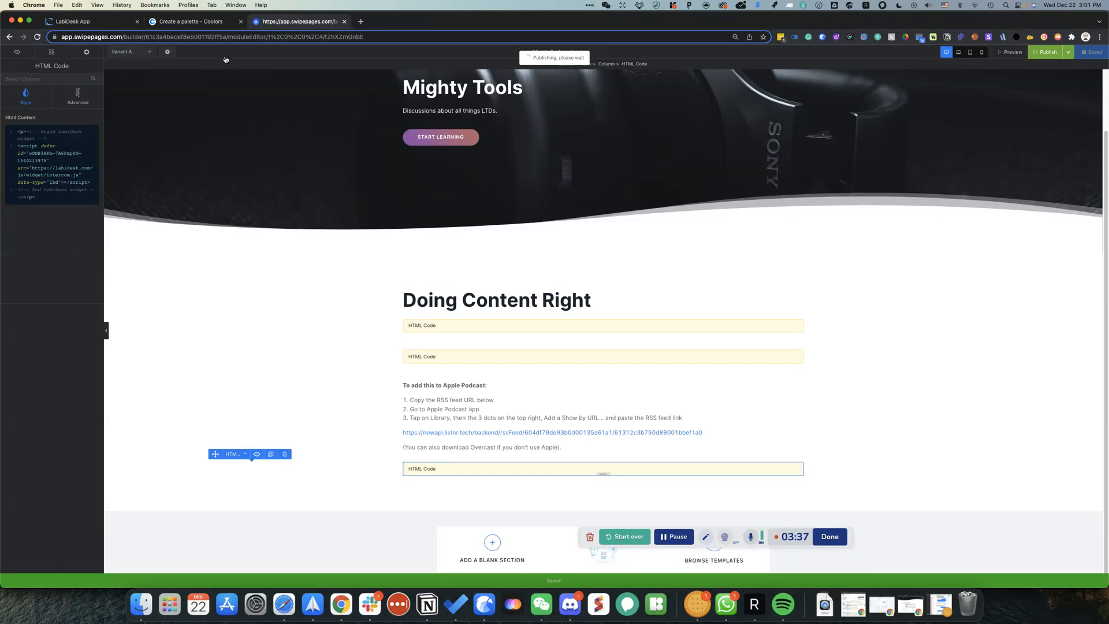
click(216, 23)
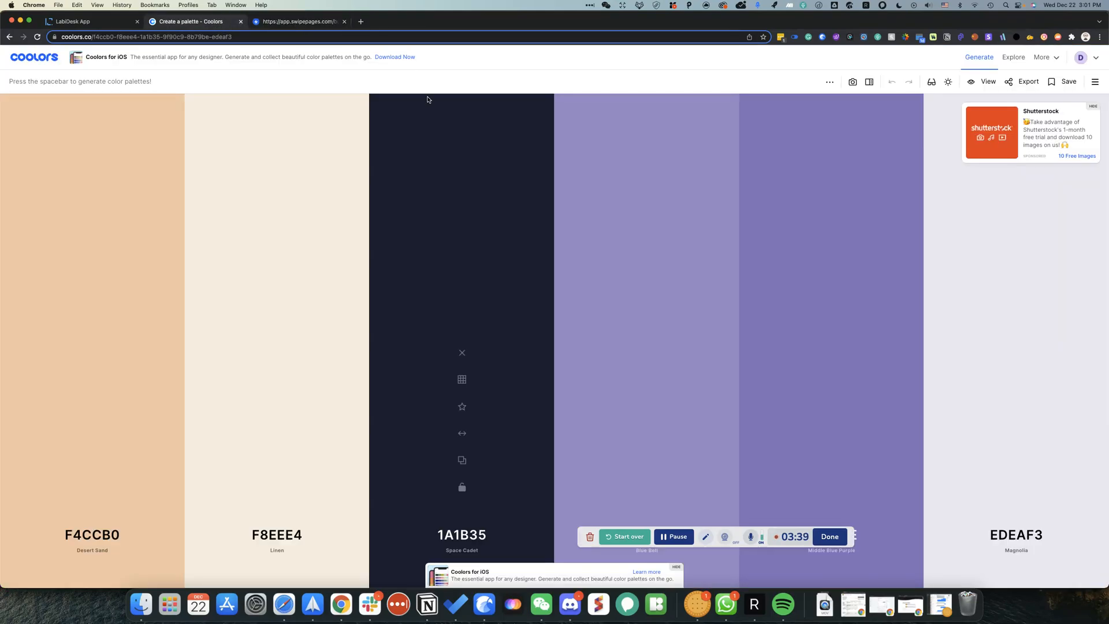
Step: Open the widget Ask settings, expand the Ticket section and preview the GET IN TOUCH form
click(104, 21)
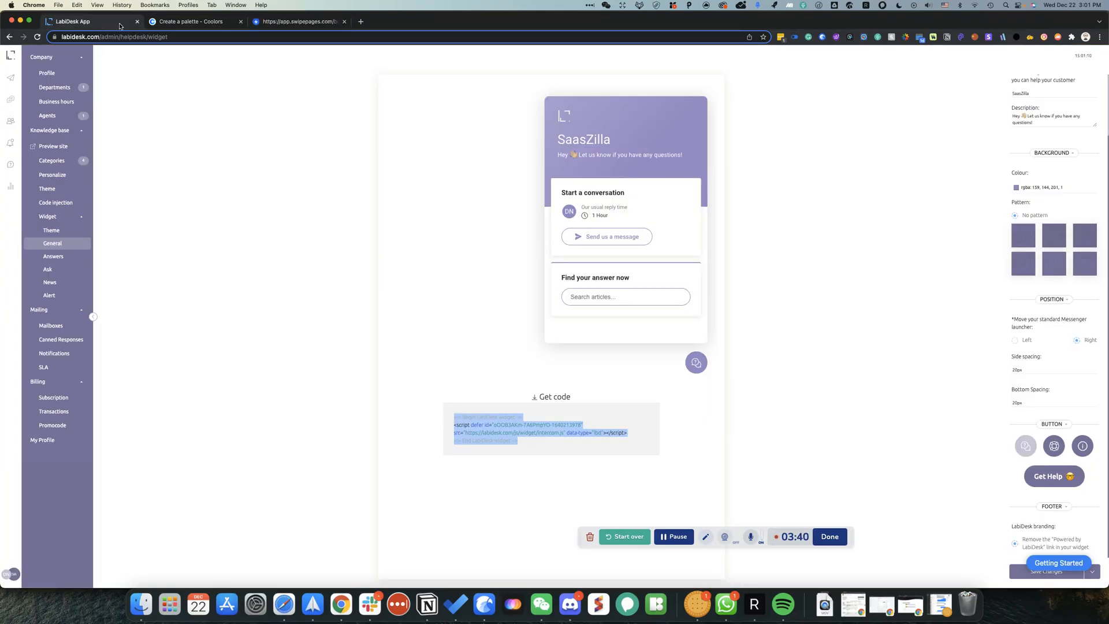
click(870, 365)
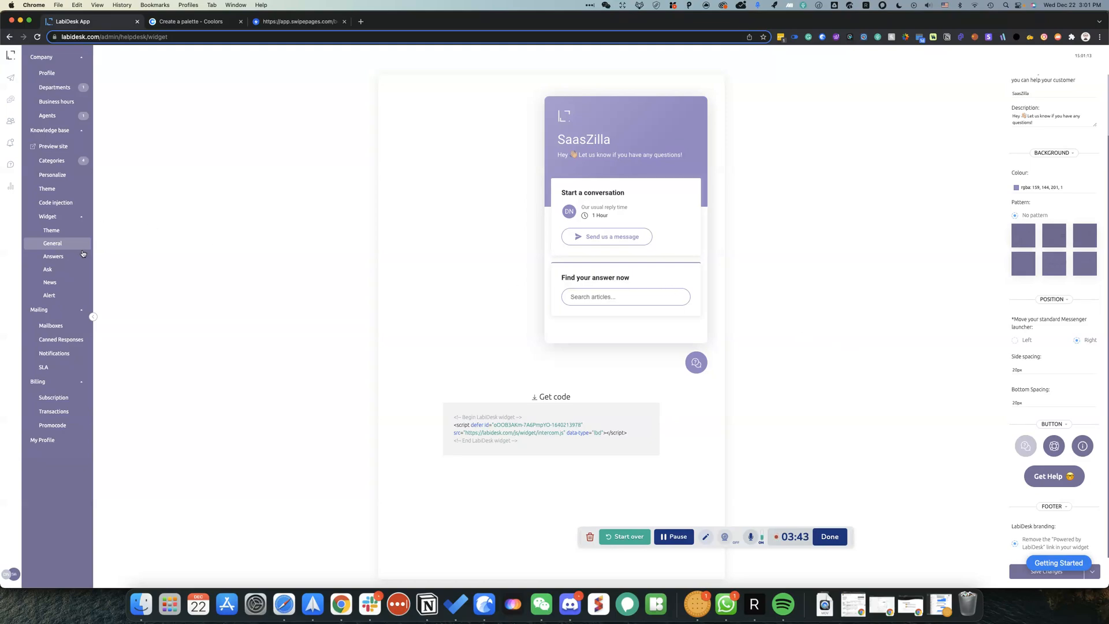
click(70, 271)
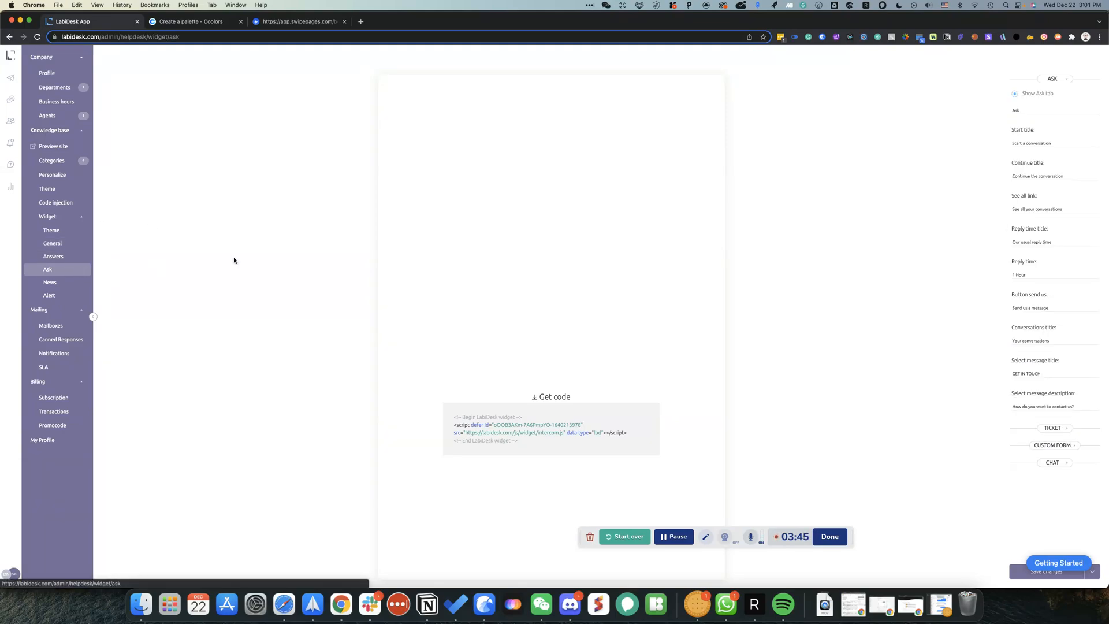
click(628, 239)
click(560, 112)
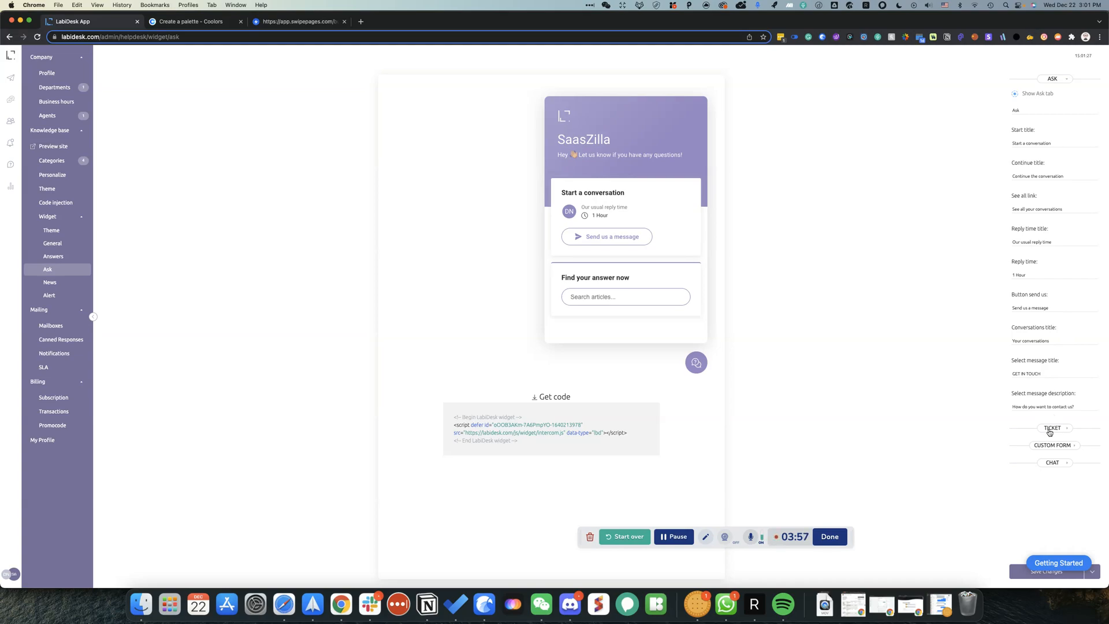
click(1049, 431)
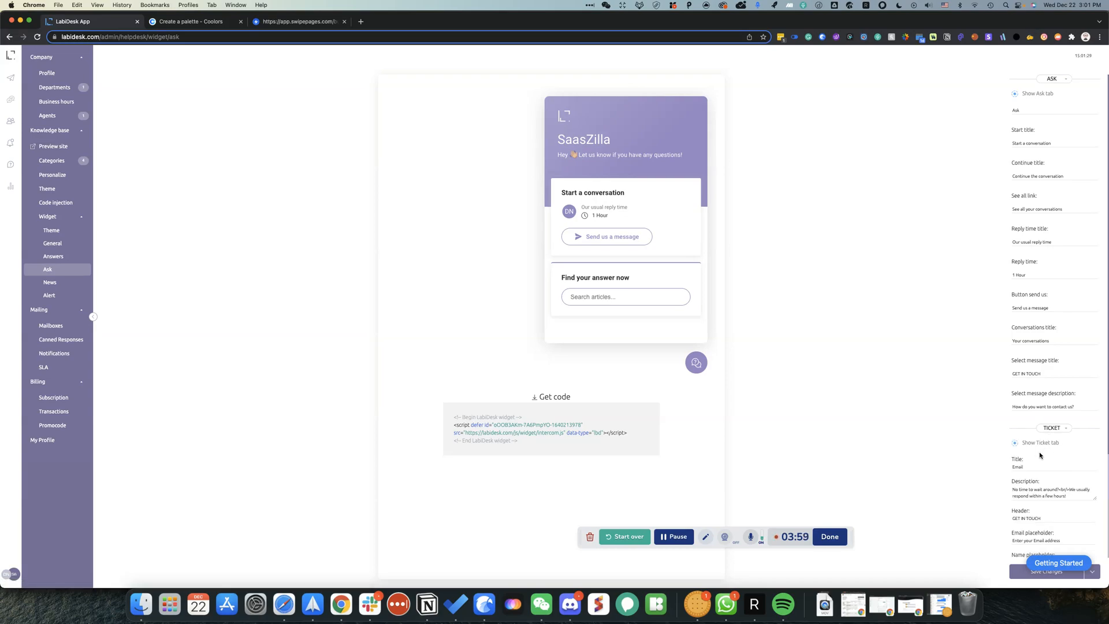
click(614, 234)
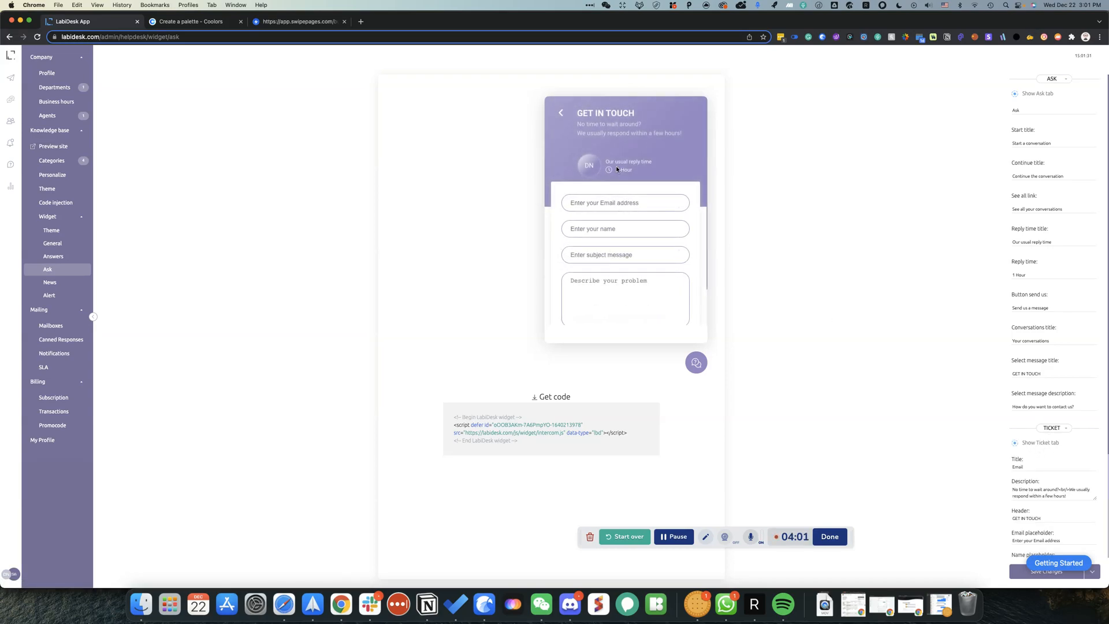
scroll(1049, 483, down, 5)
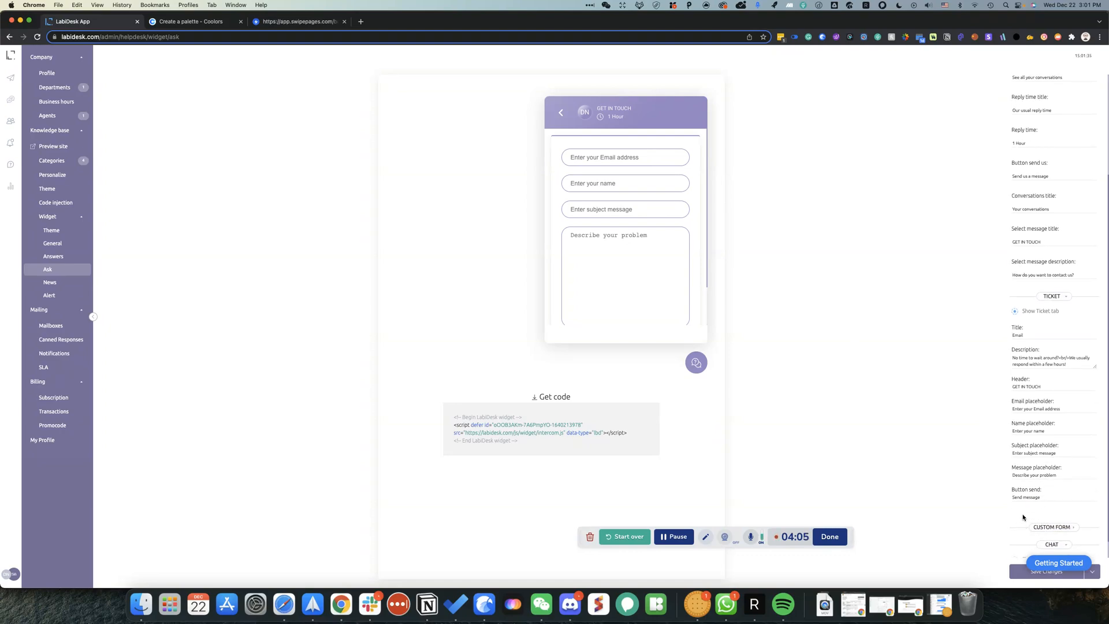
Step: Enable the Show Chat tab option, check the Live Chat preview, and save the Ask settings
click(1050, 544)
click(1020, 542)
click(561, 112)
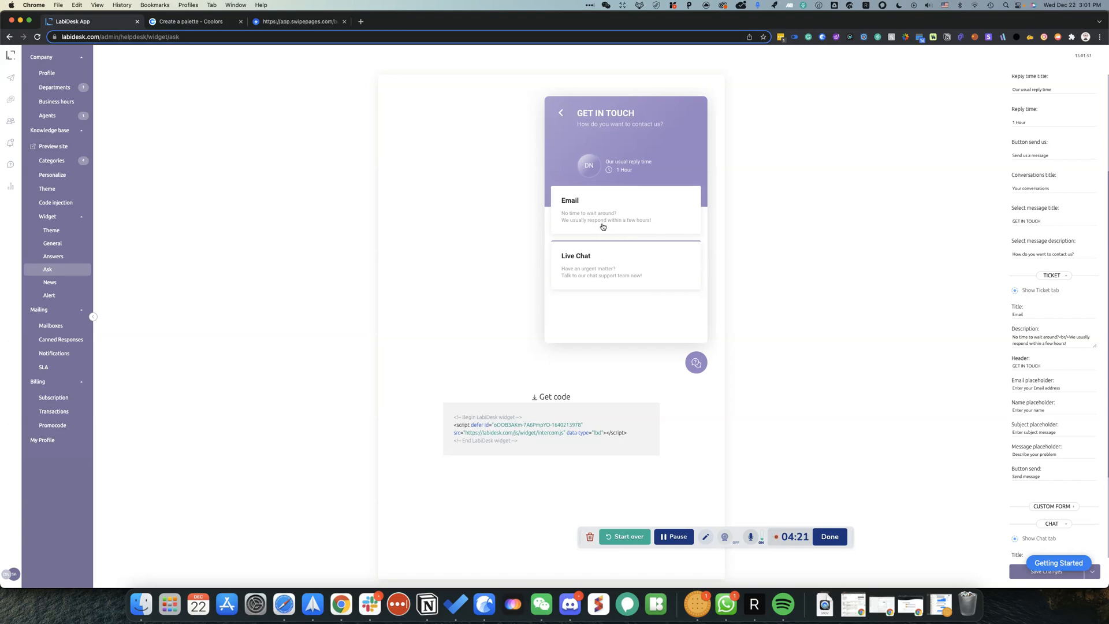
click(584, 274)
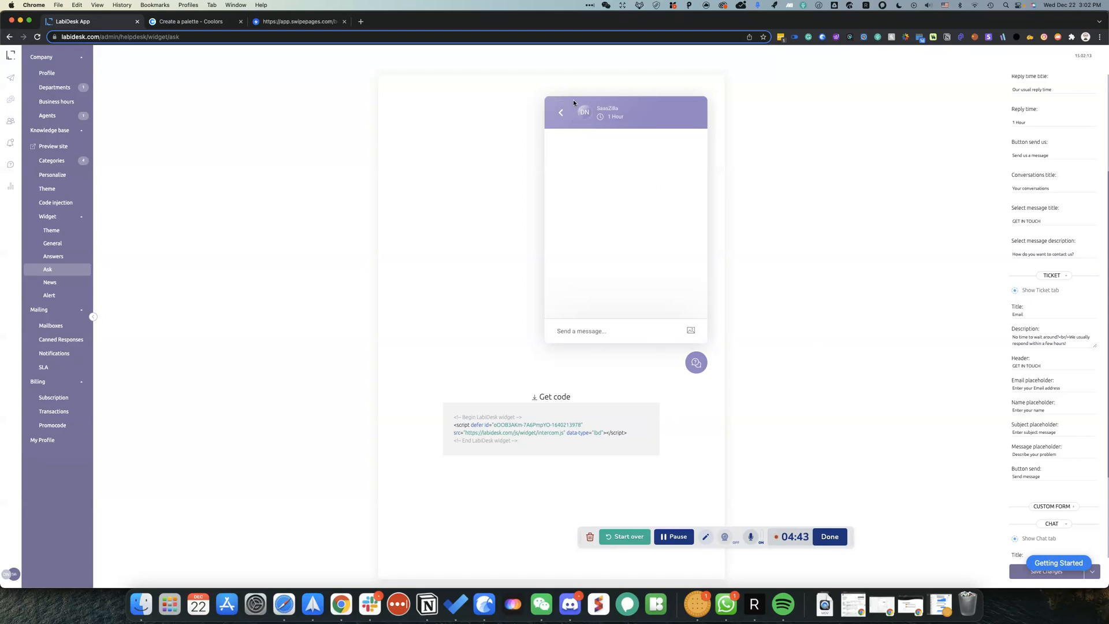
click(560, 112)
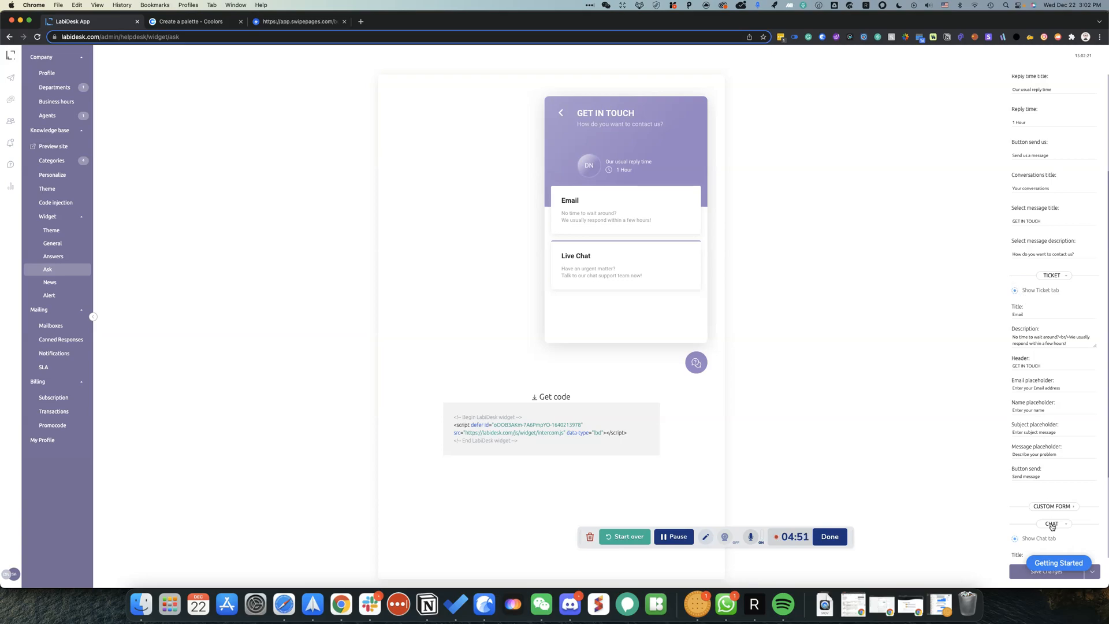
scroll(1024, 517, down, 2)
scroll(1022, 516, down, 2)
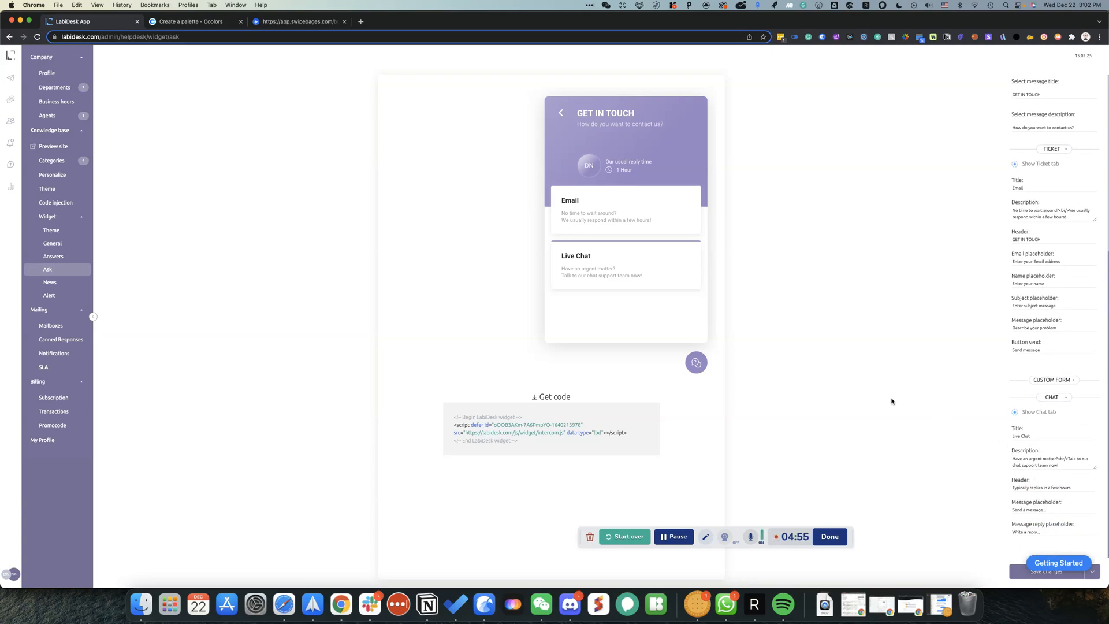
scroll(1046, 442, up, 5)
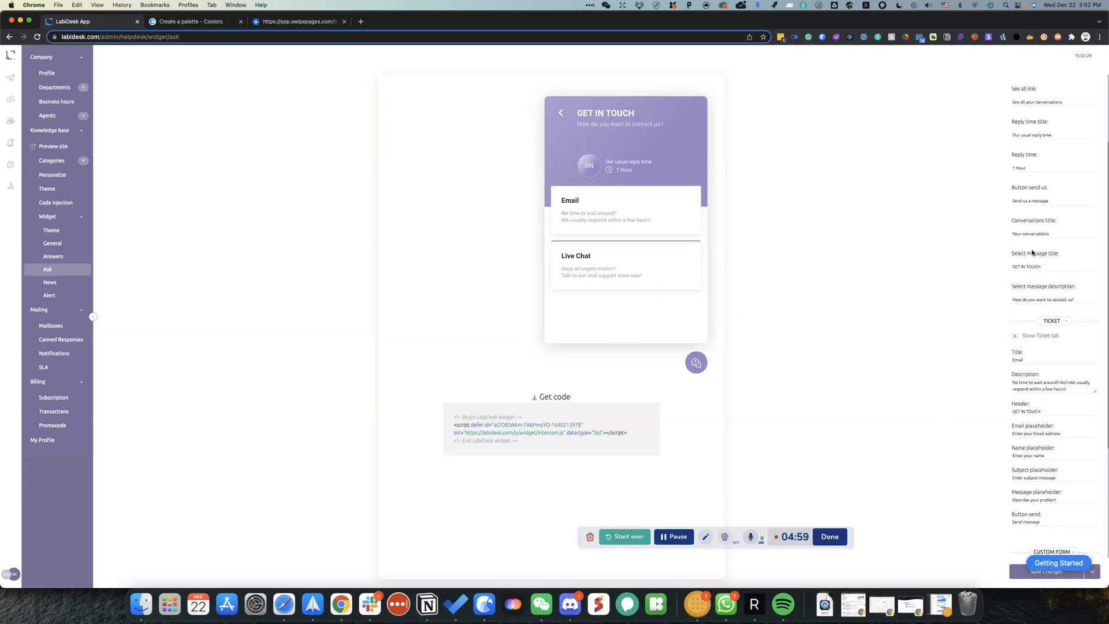
scroll(1015, 306, down, 5)
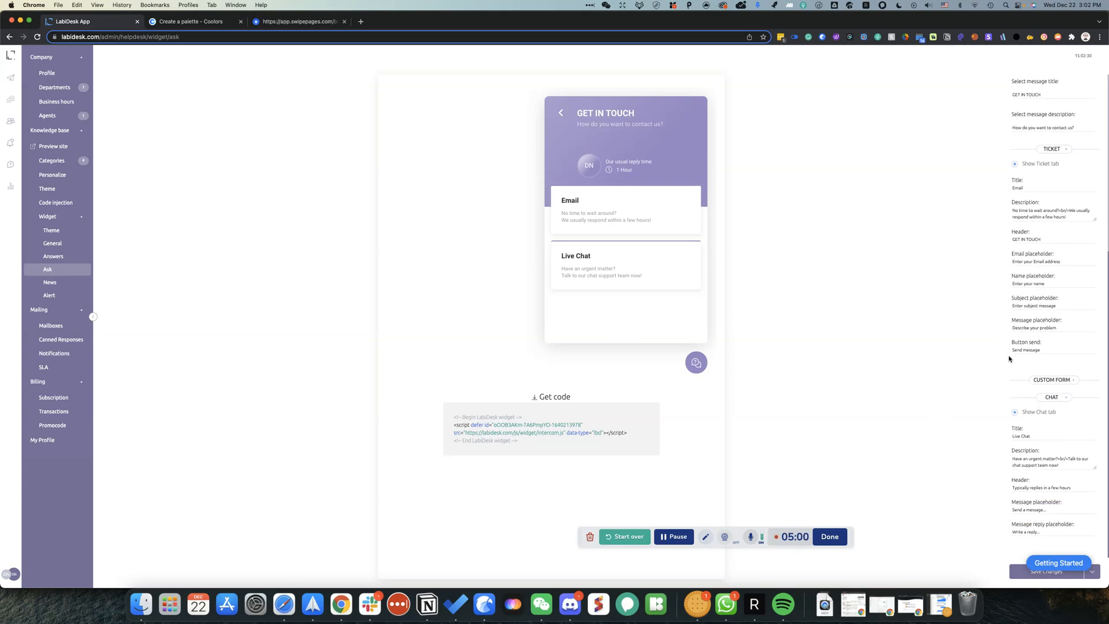
click(1012, 575)
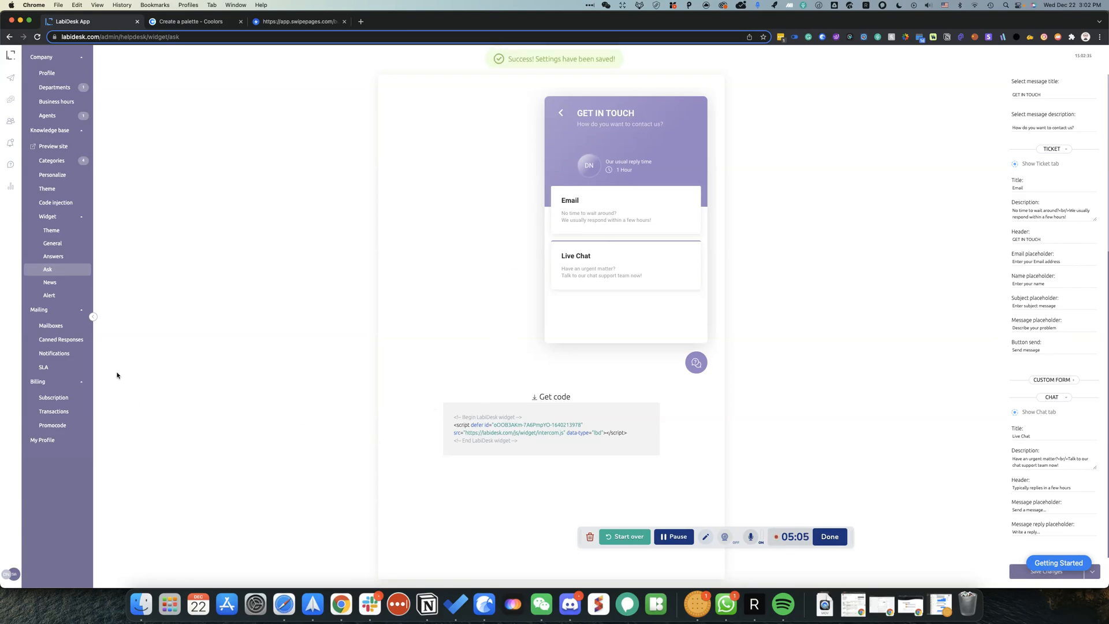
Step: Add a new support mailbox using your own email address, assigned to the Support department
click(68, 324)
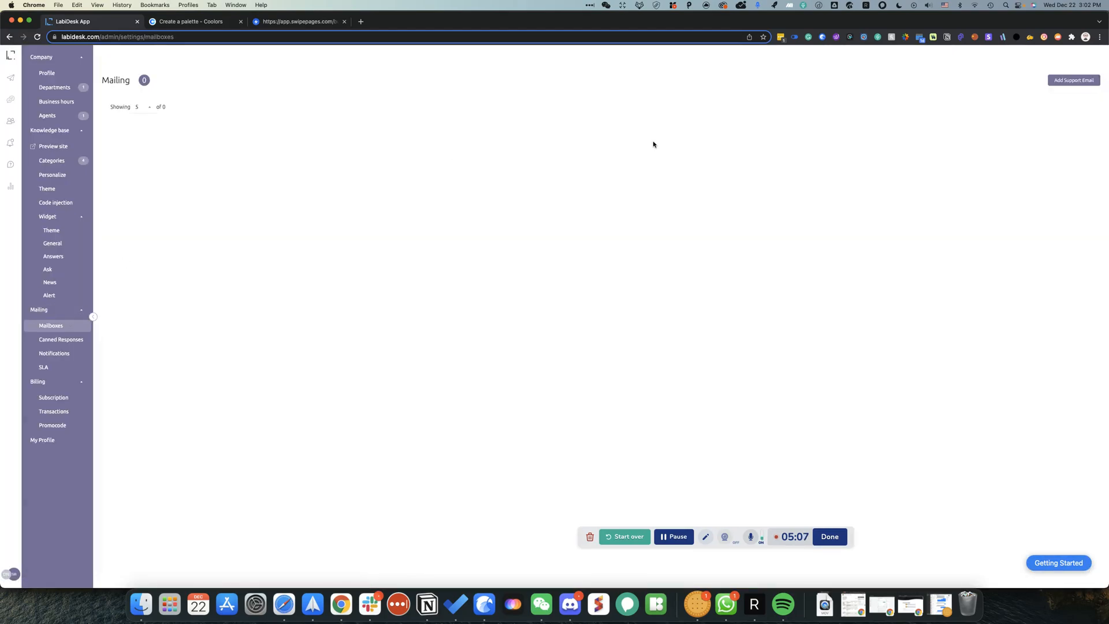
click(1073, 80)
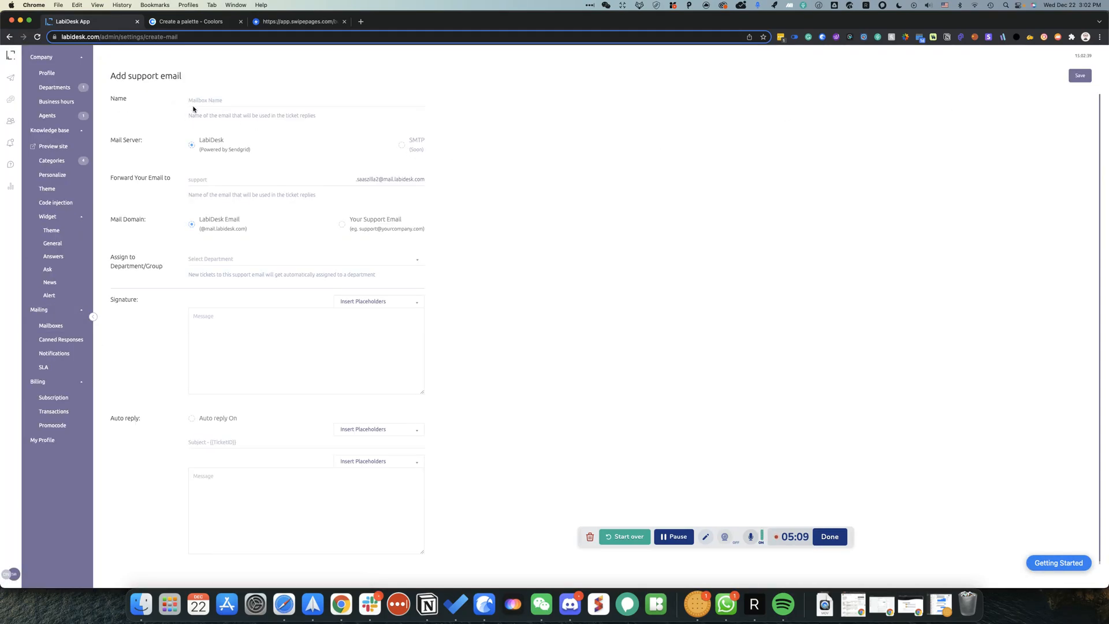
text(s)
text(s)
click(350, 225)
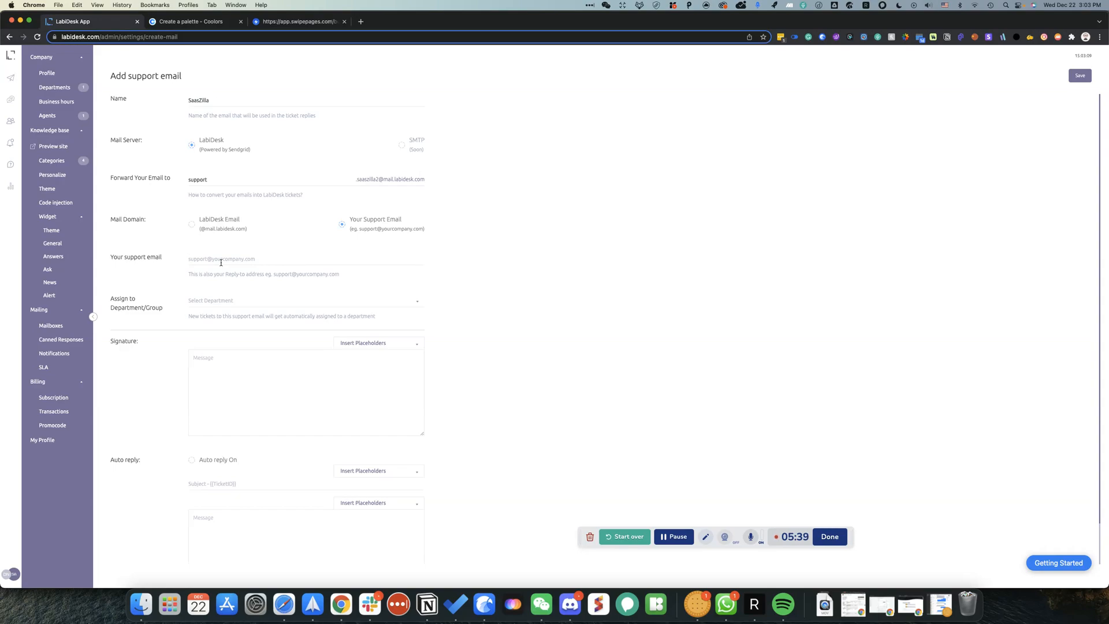
click(234, 299)
click(225, 324)
Step: Write the signature 'Kind regards' with SaasZilla on the next line and save the mailbox
click(263, 363)
key(Return)
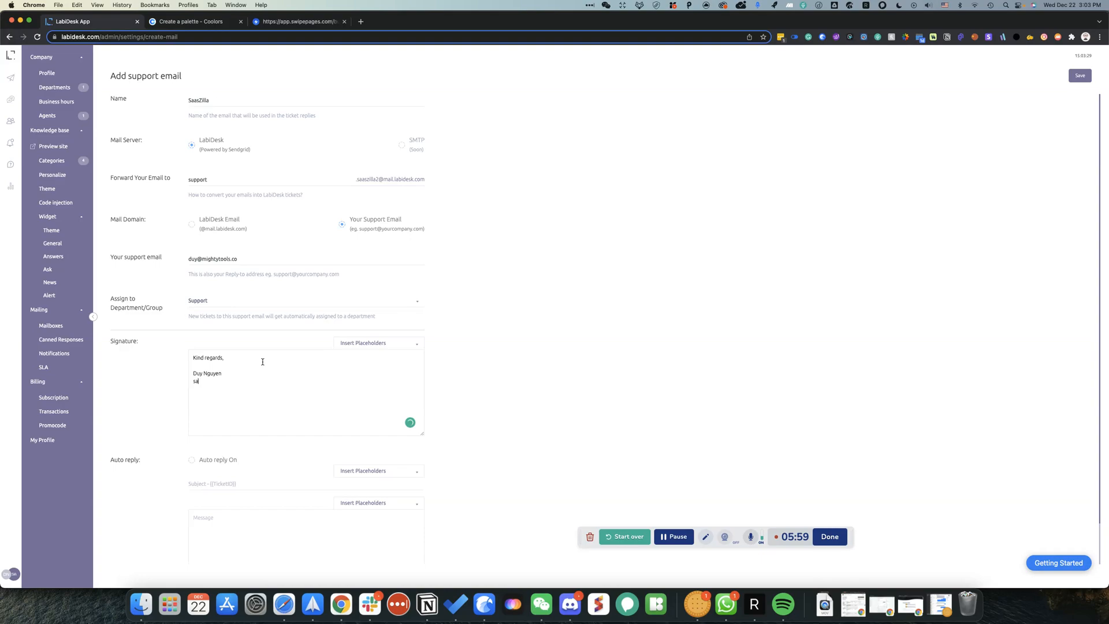
key(BackSpace)
key(BackSpace)
scroll(324, 431, down, 2)
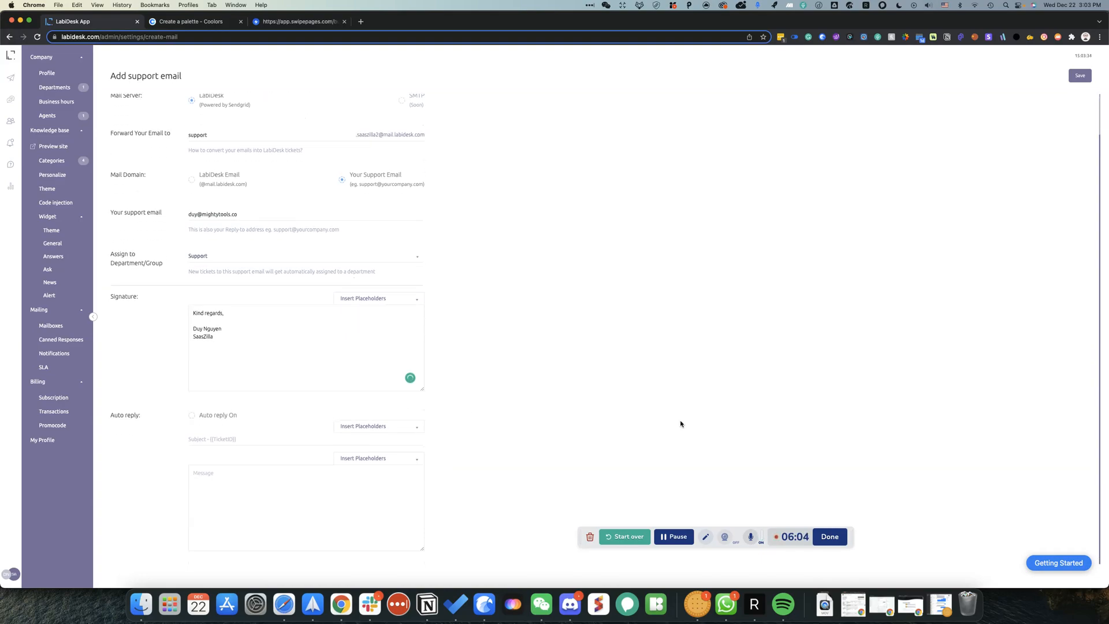
click(1080, 77)
click(224, 37)
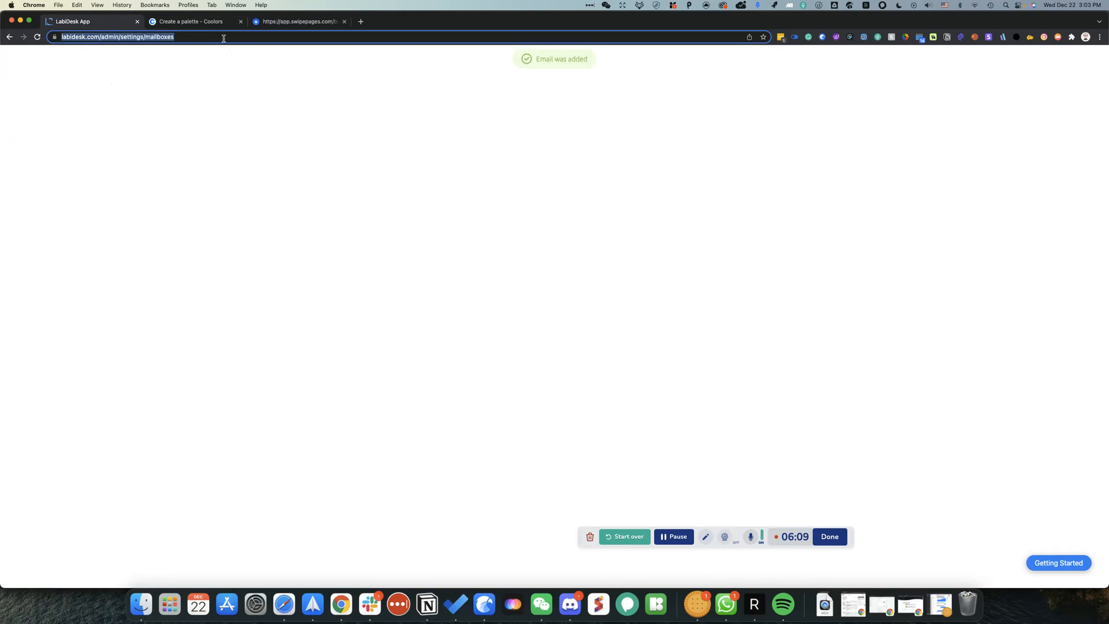
Step: Reload, look at Canned Responses categories without adding one, then return to Mailboxes
key(Return)
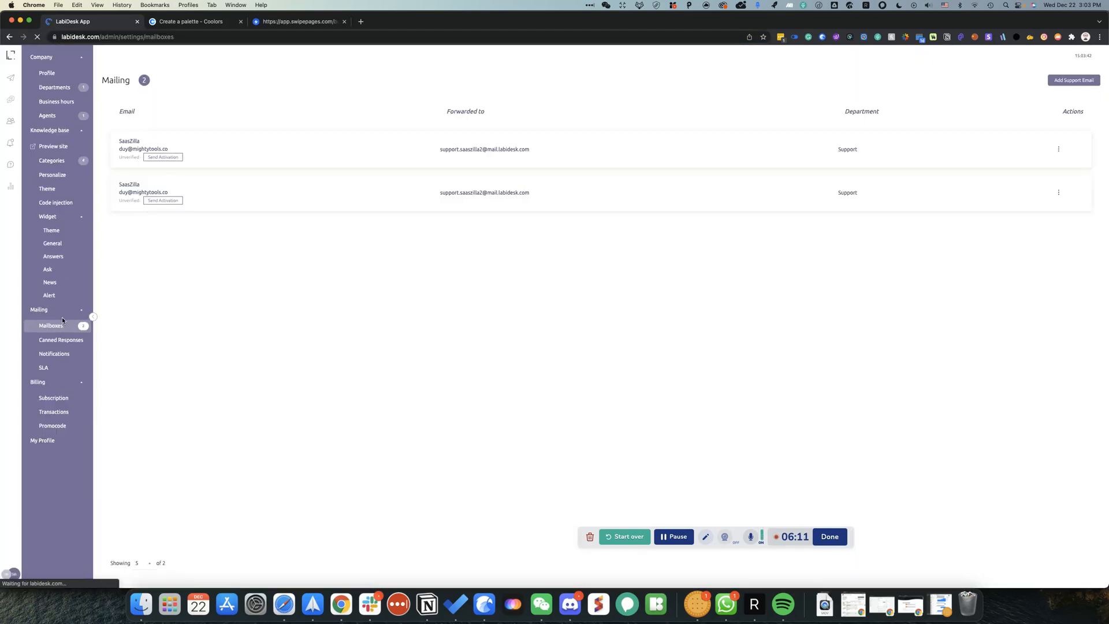
click(60, 340)
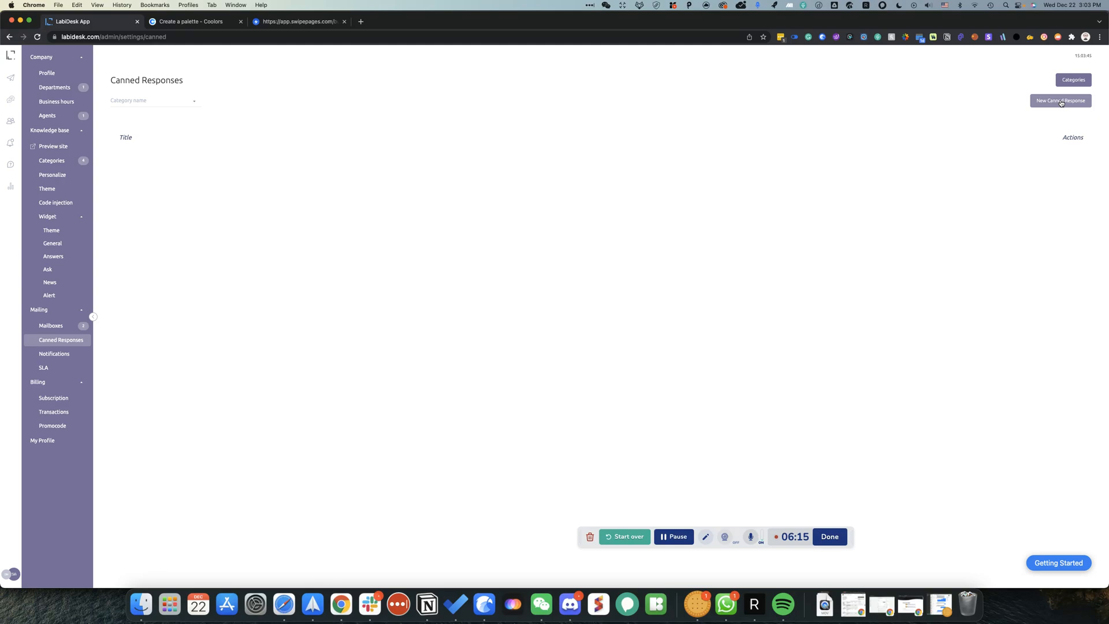
click(1062, 82)
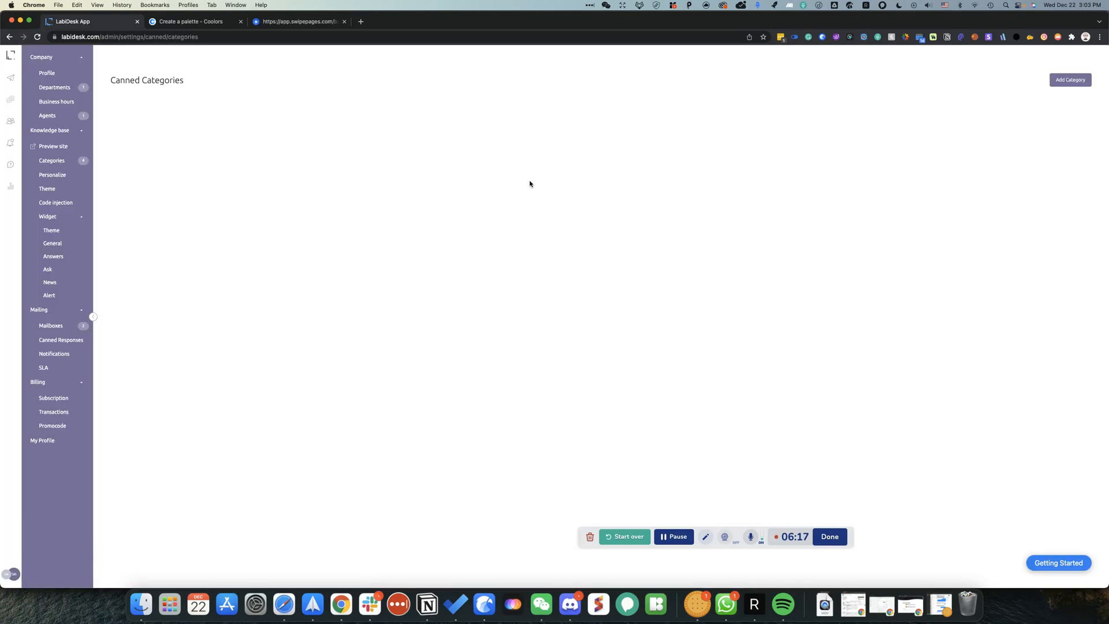
click(1070, 80)
click(472, 307)
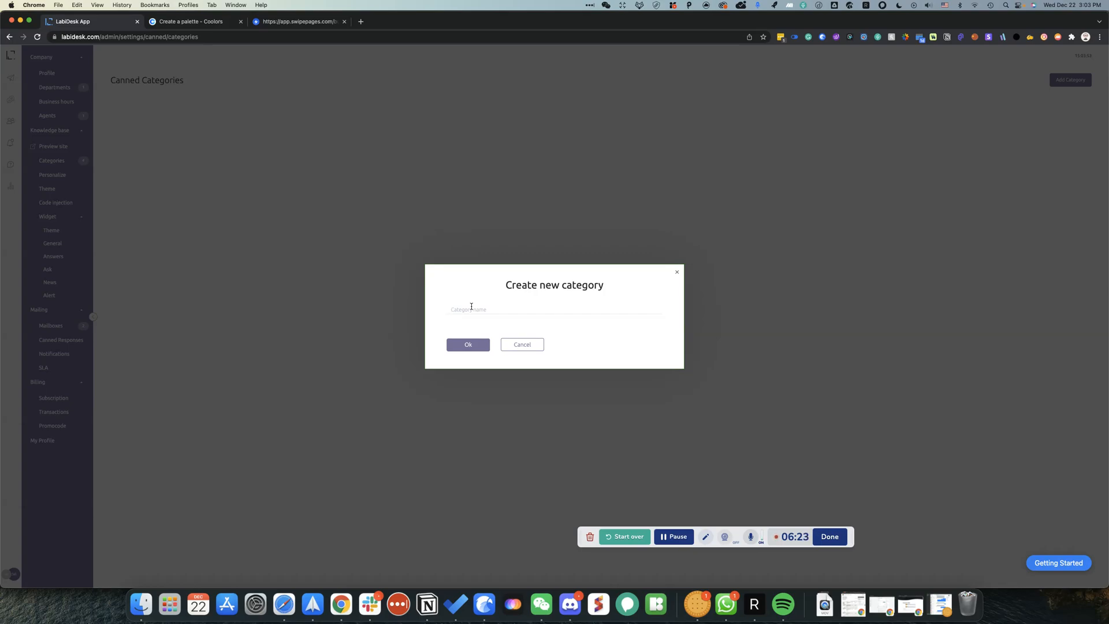
click(522, 344)
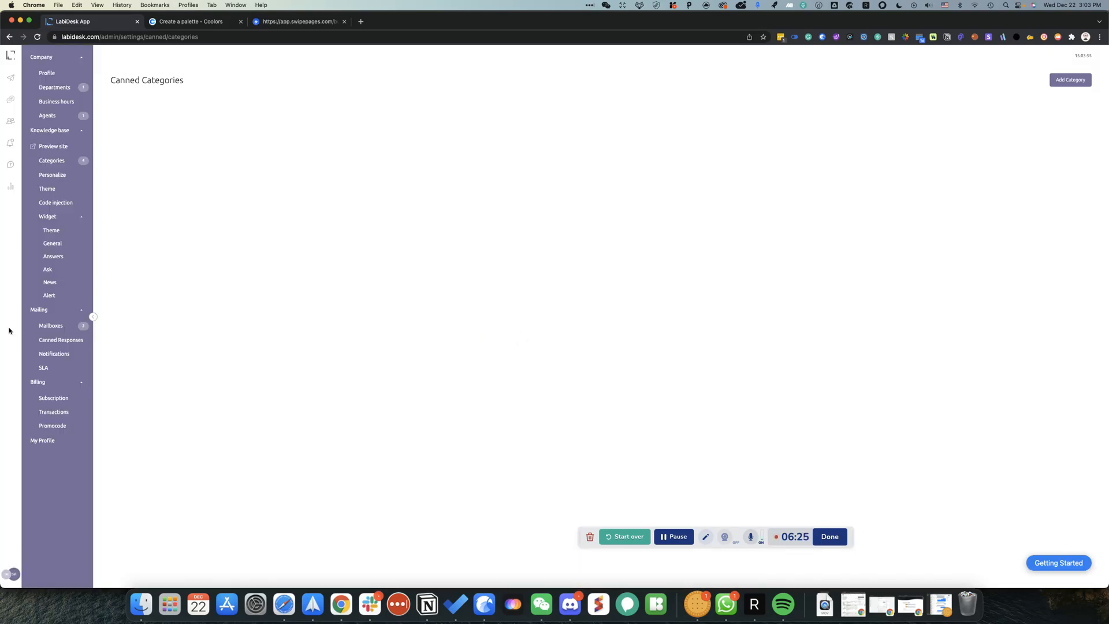
click(51, 328)
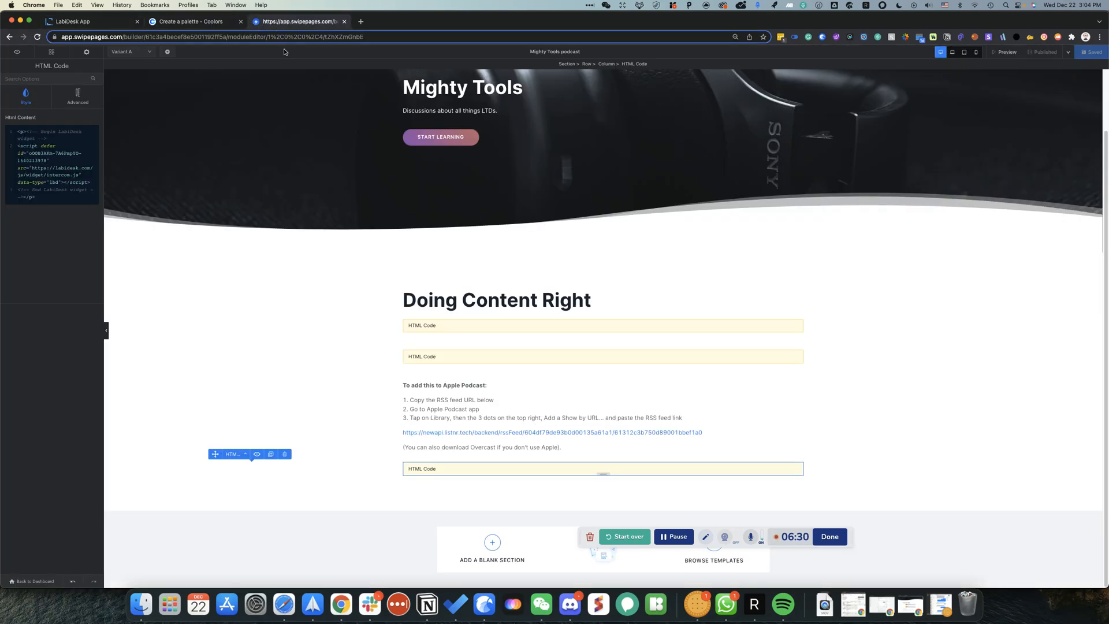
Step: View the published Mighty Tools page from the Swipe Pages editor
click(295, 22)
click(1061, 54)
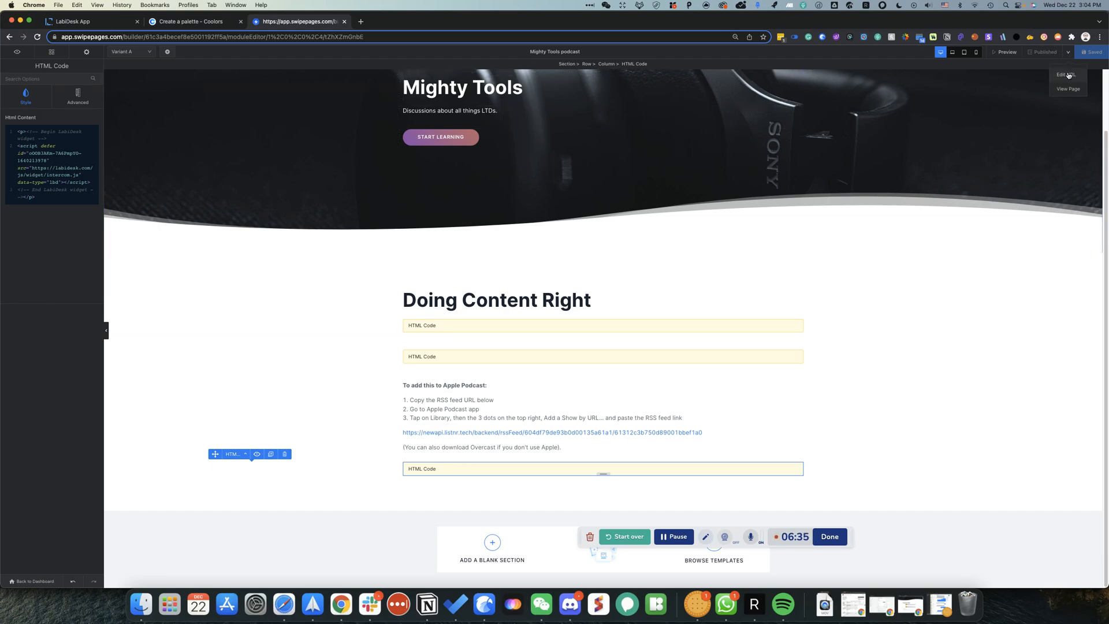
click(1066, 89)
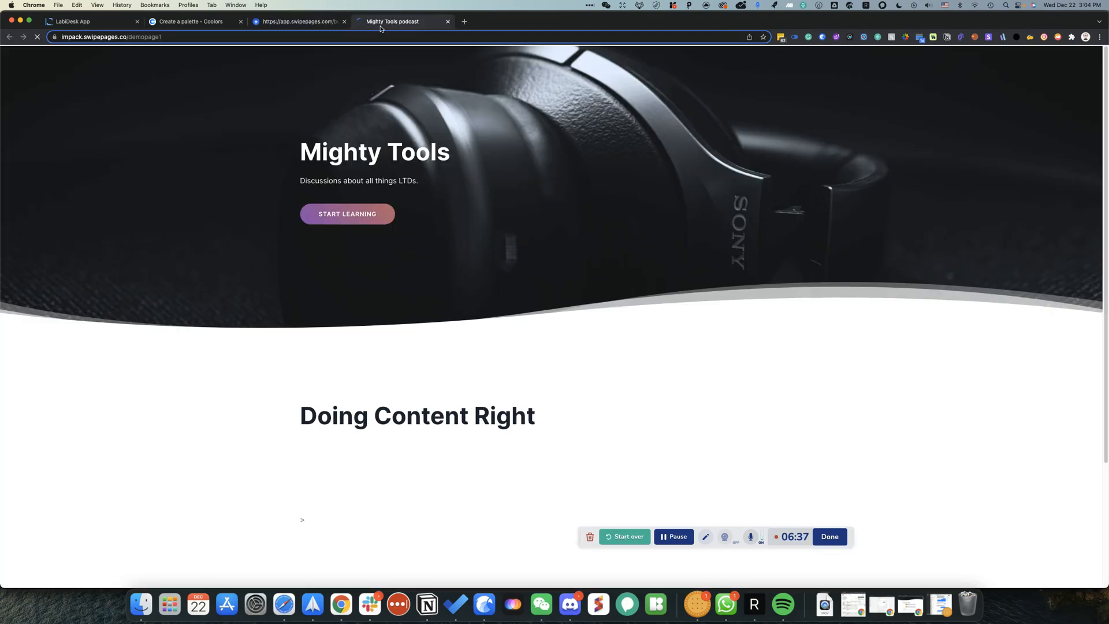
click(292, 36)
scroll(727, 297, down, 3)
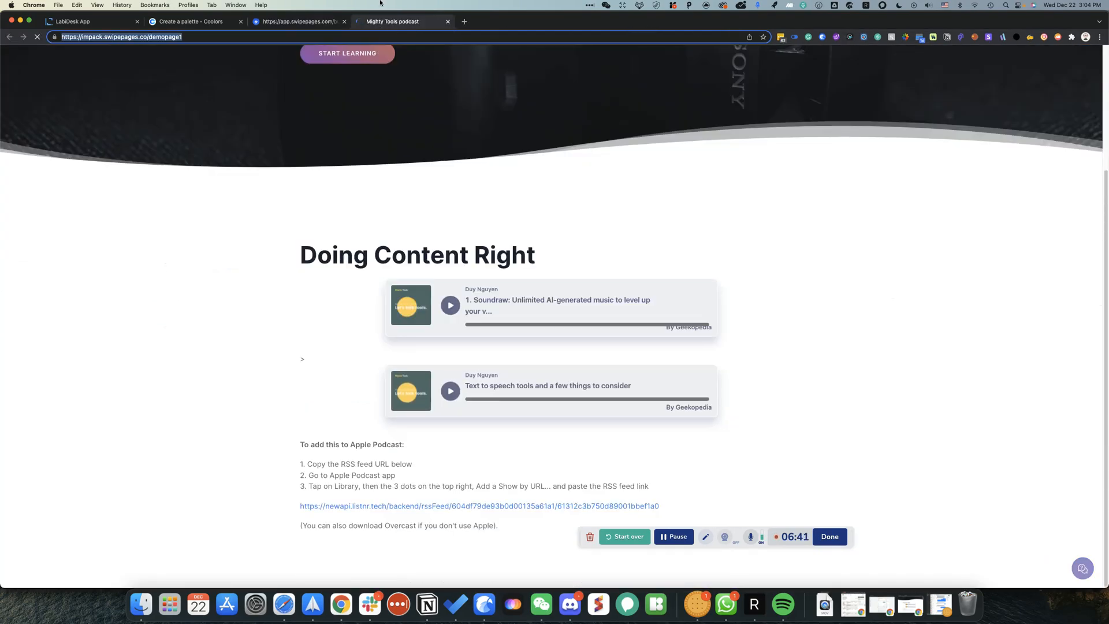
Step: Tile the live page window beside the page editor window
drag(376, 22, 436, 10)
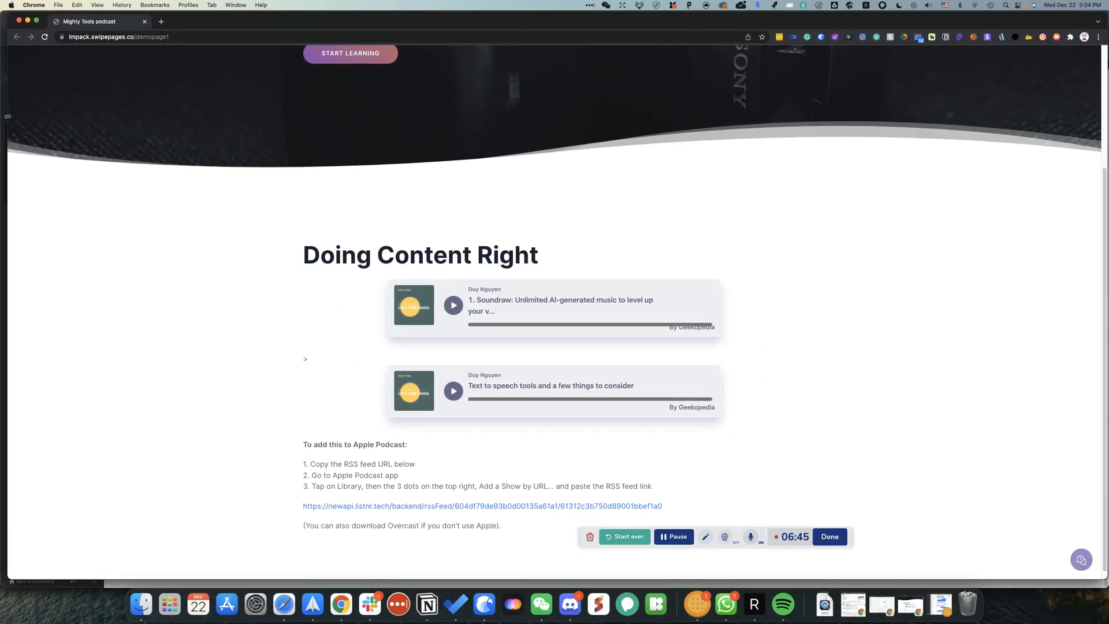
drag(7, 120, 681, 148)
click(635, 150)
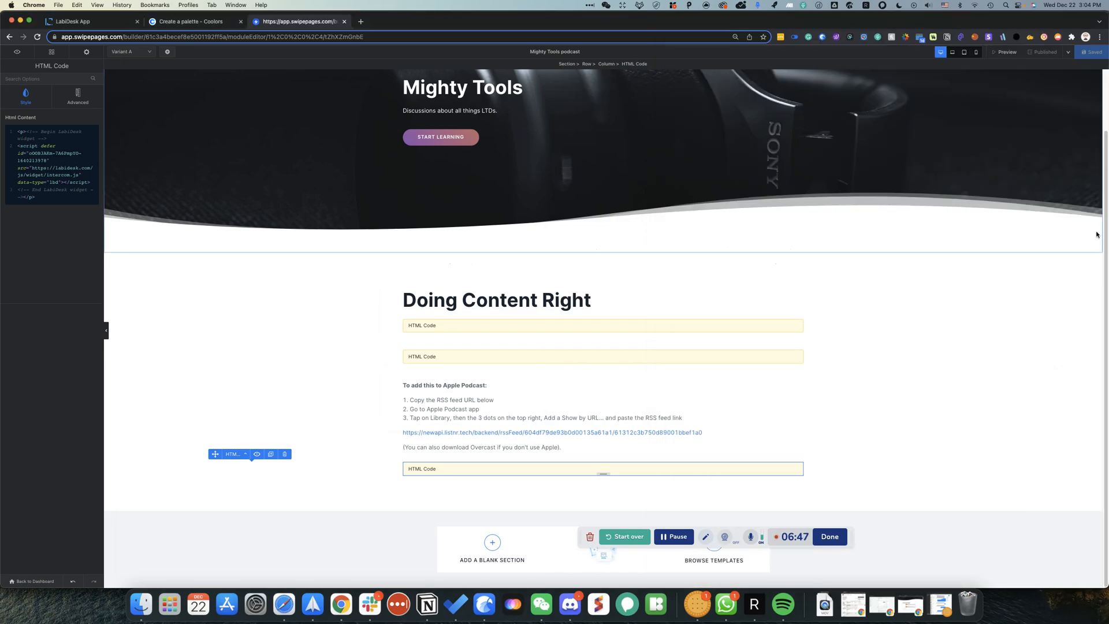
drag(1105, 235, 672, 252)
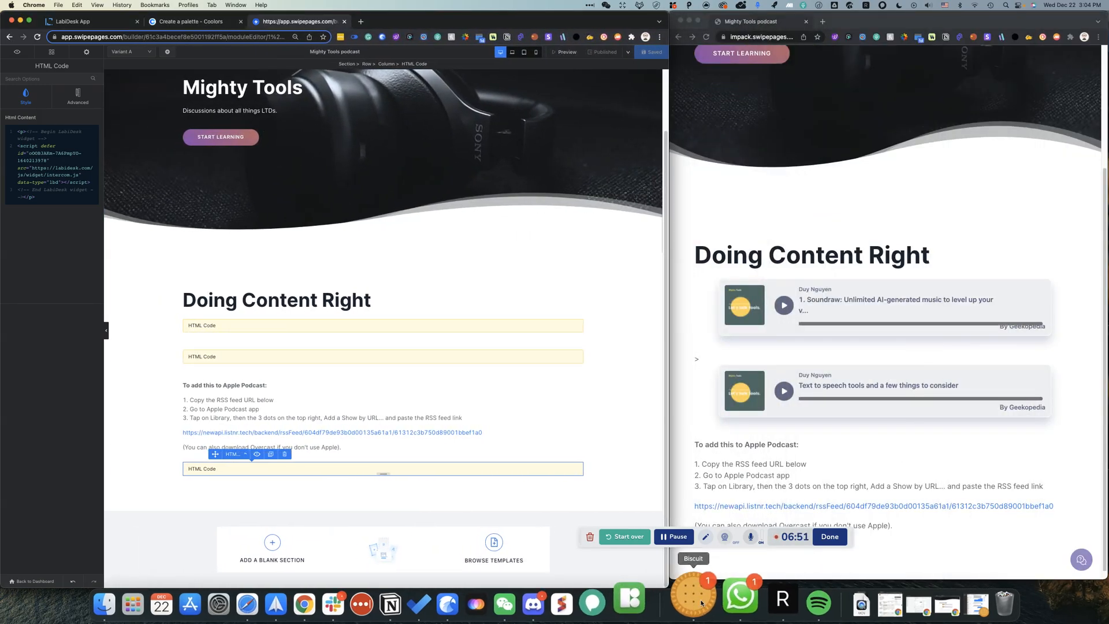
drag(715, 532, 672, 568)
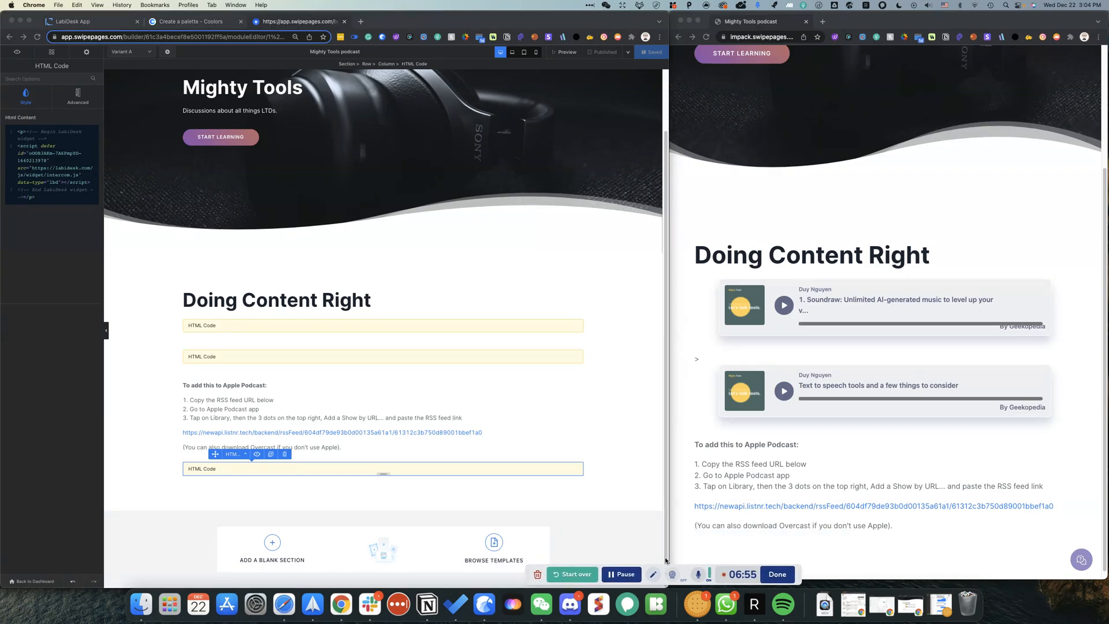
click(744, 556)
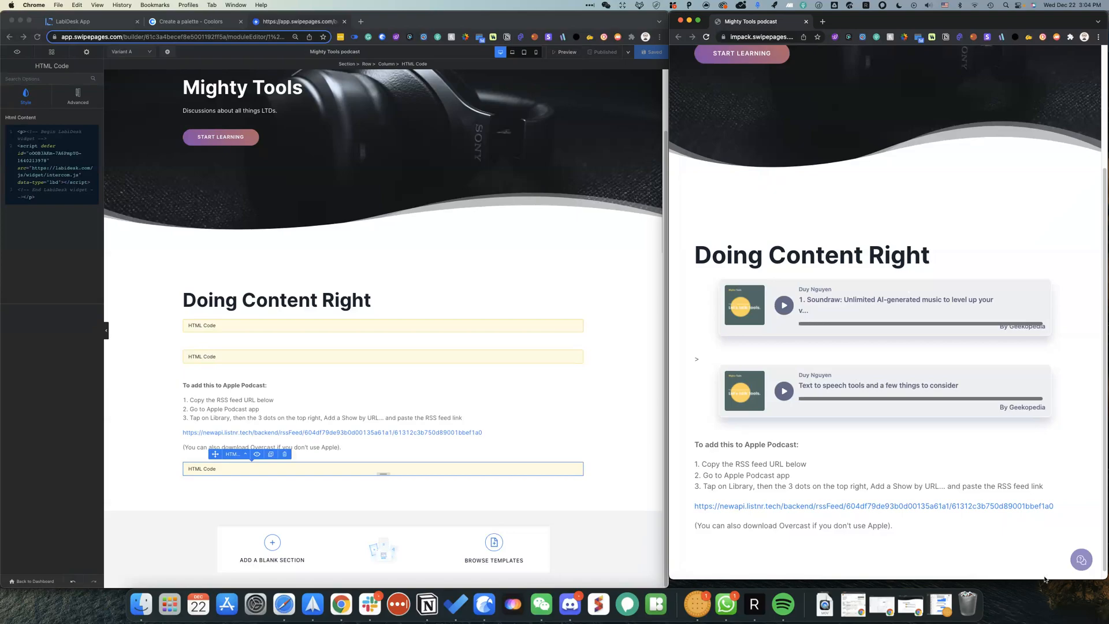
drag(1046, 579, 1046, 592)
Step: Open the site's SaasZilla widget and start a Live Chat conversation
click(1082, 569)
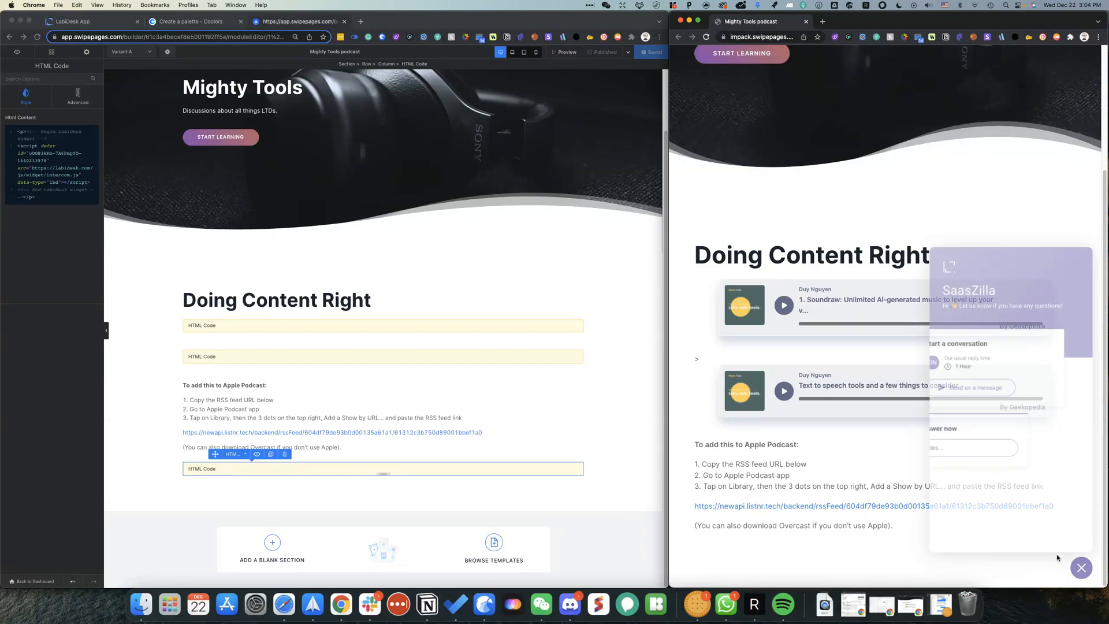
click(985, 384)
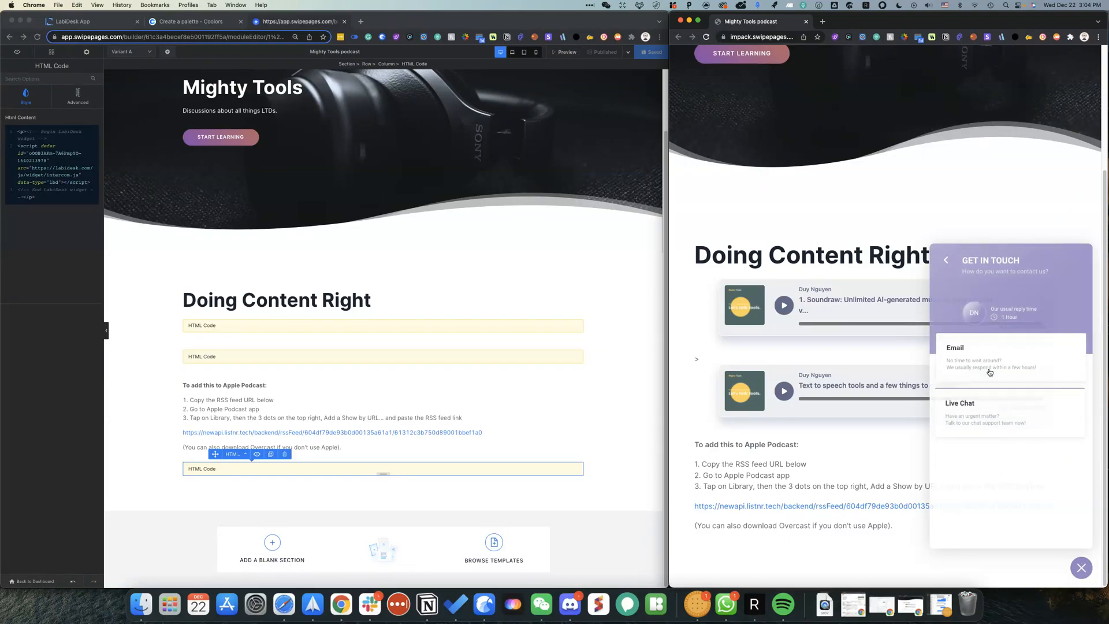
click(982, 410)
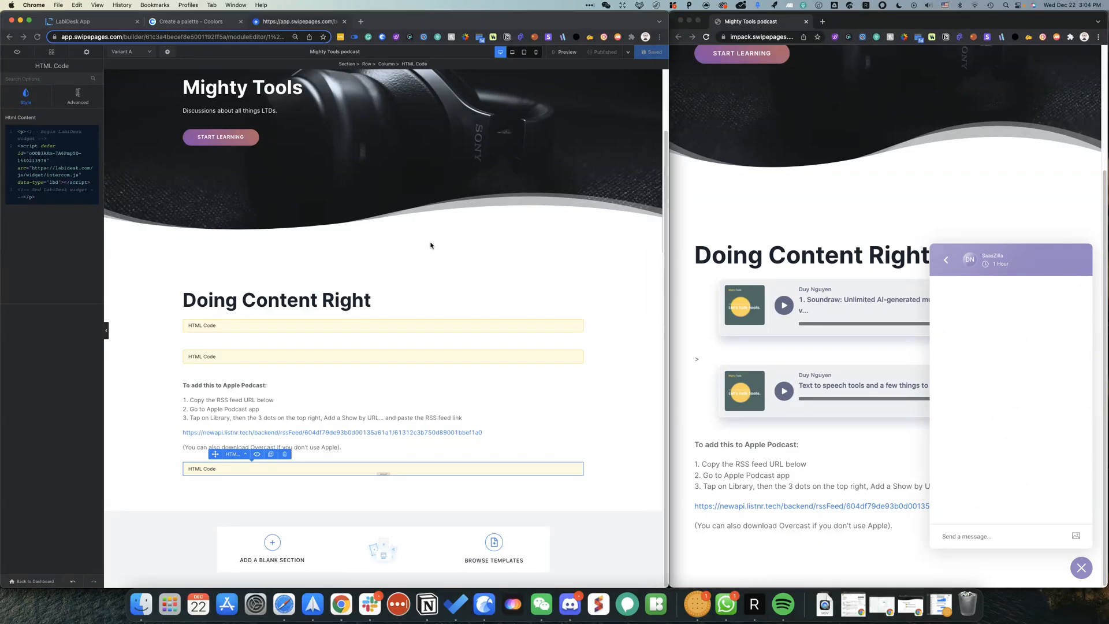
click(73, 21)
Step: Check the chat inbox and contacts, then send 'Hellooooooo' from the site's chat widget
click(9, 99)
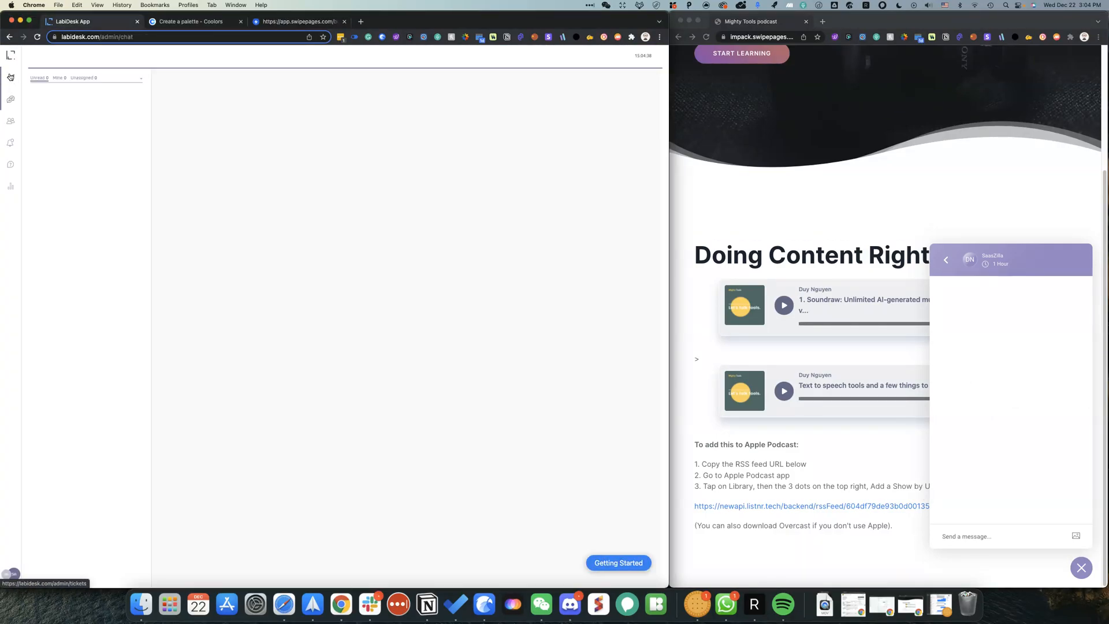
click(10, 123)
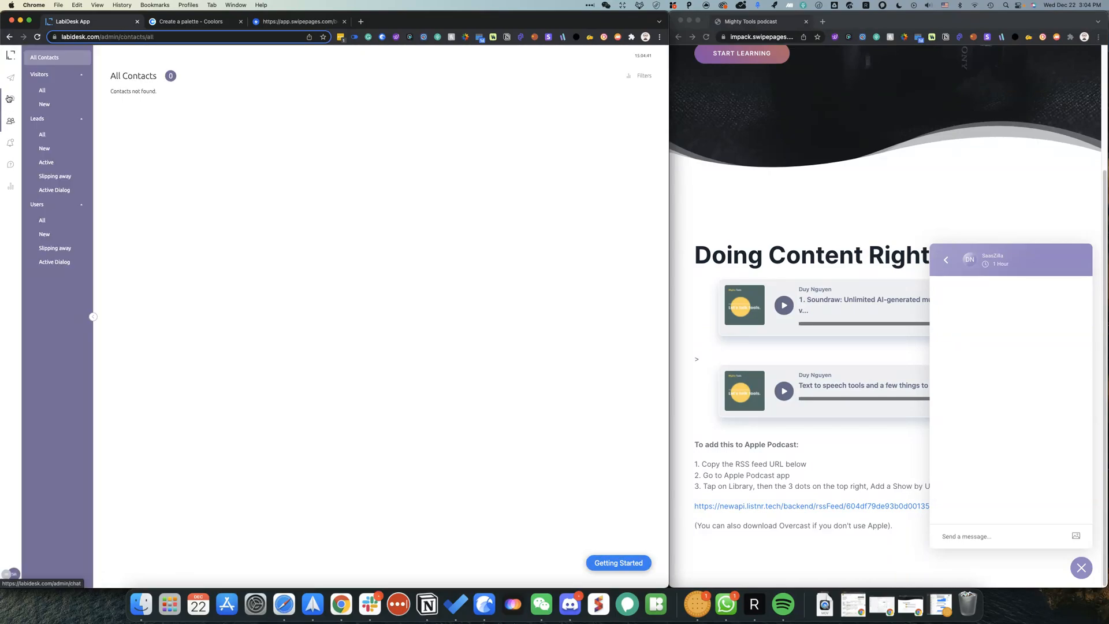
click(10, 99)
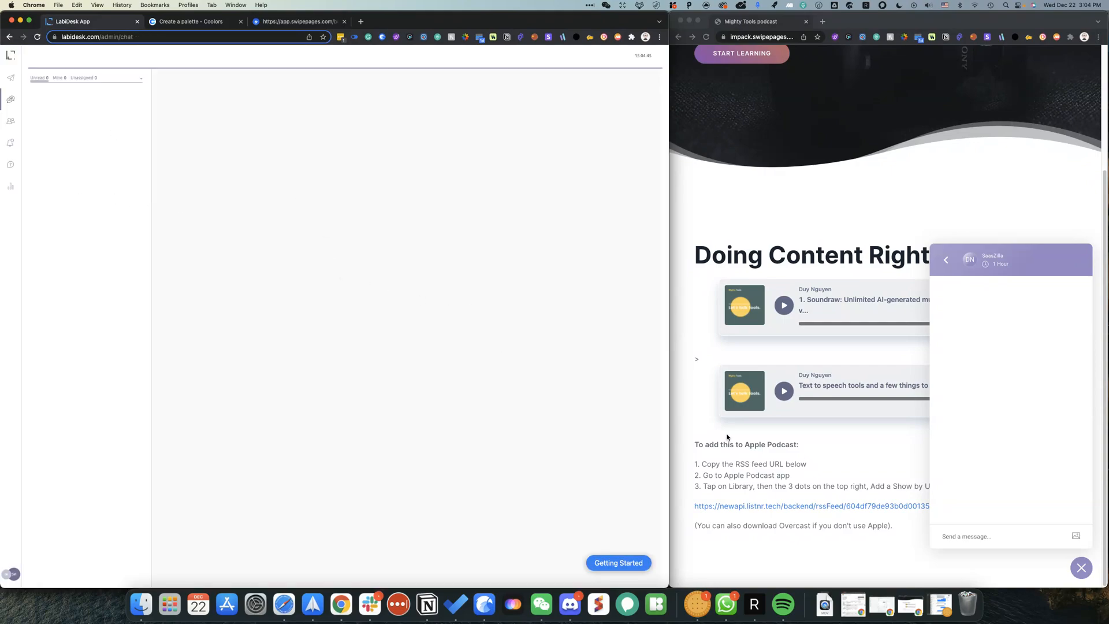
click(980, 533)
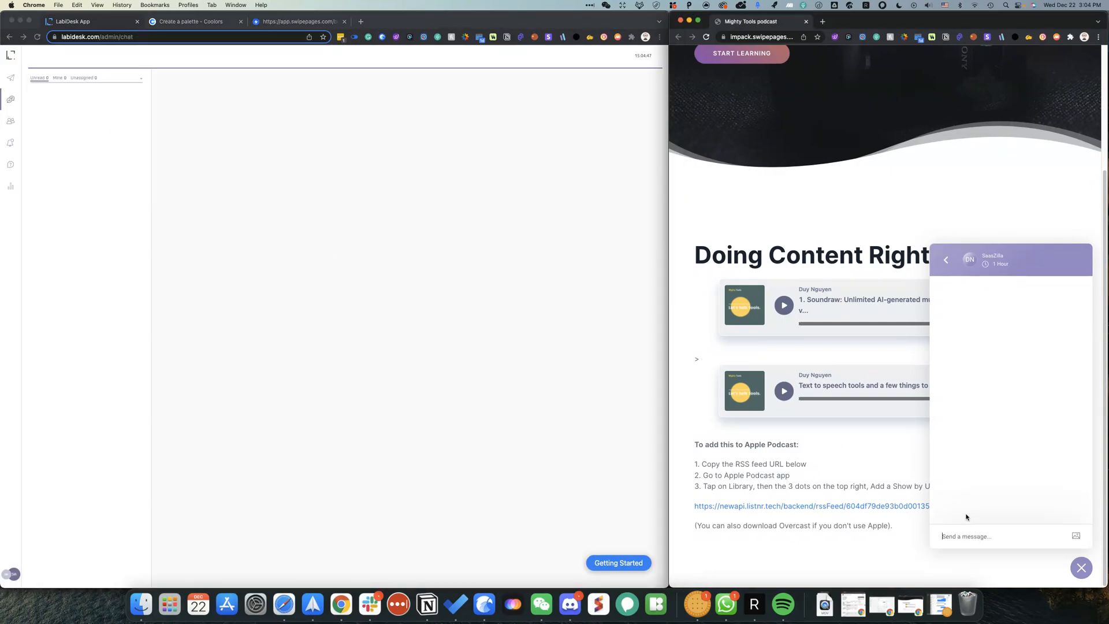
text(Hellooooooo)
key(Return)
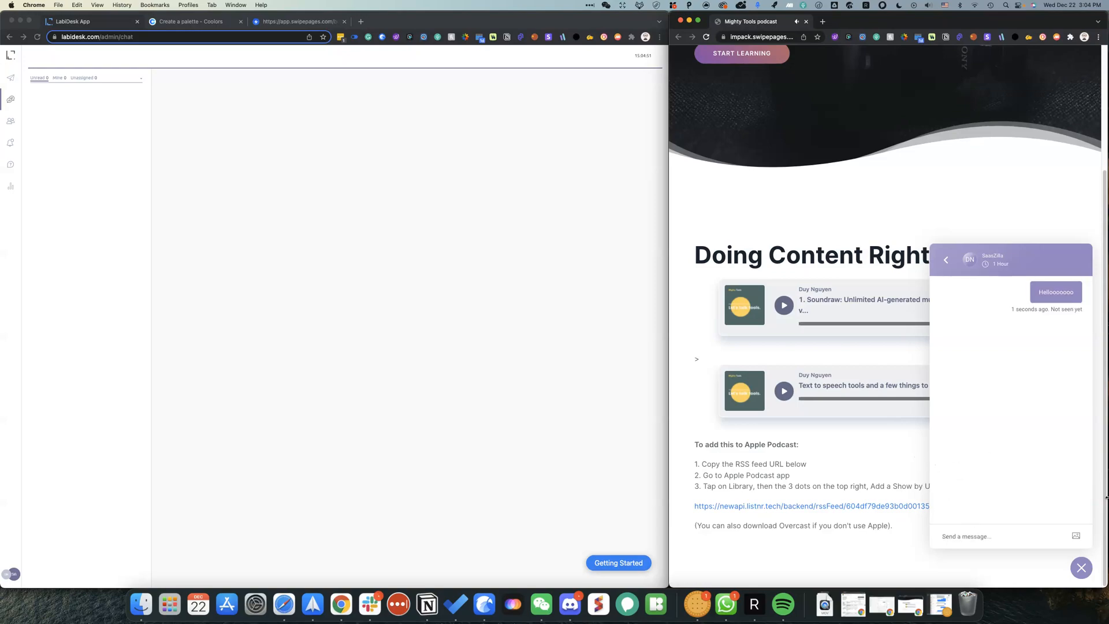
Step: Bring LabiDesk forward and show its still-empty tickets inbox
click(391, 323)
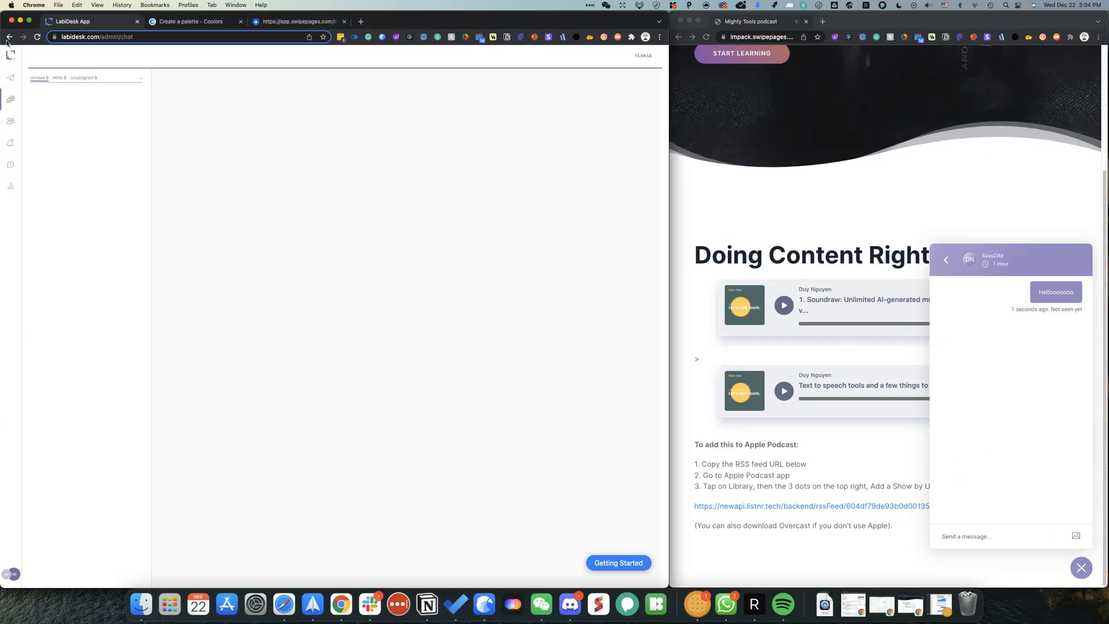
click(11, 77)
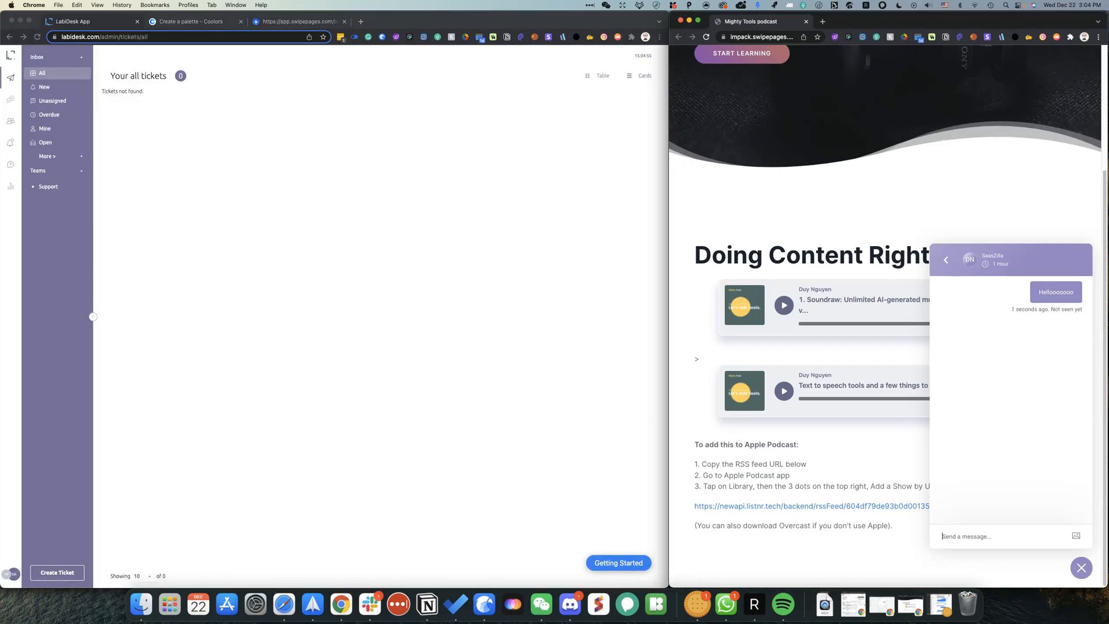
click(772, 37)
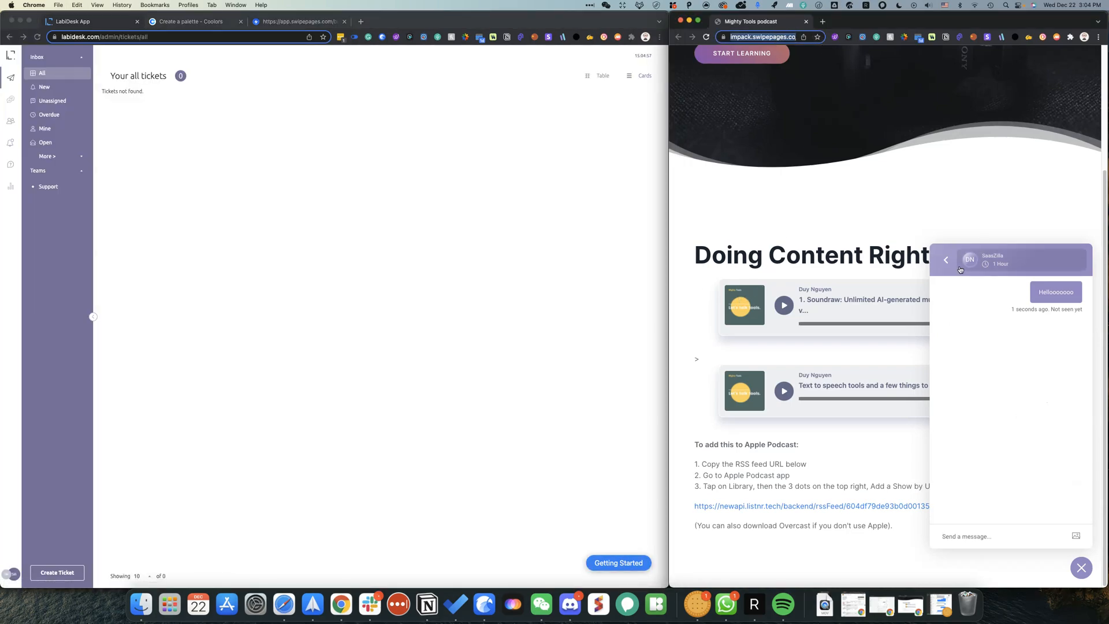
Step: Load the Mighty Tools page in a new private window on the screen's right half
click(1100, 38)
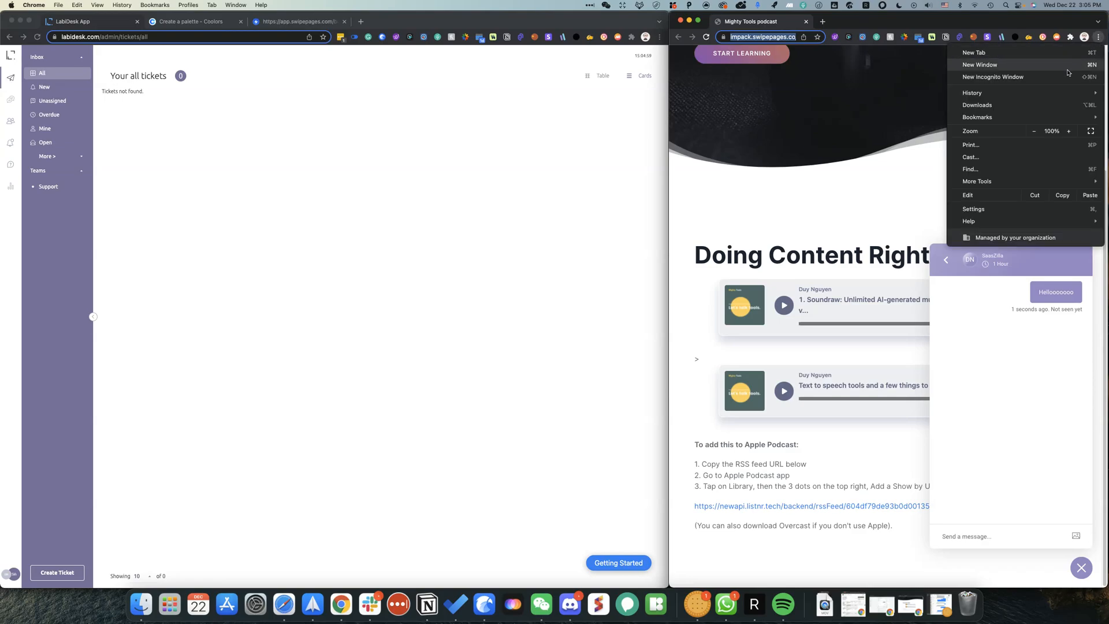
click(982, 78)
click(680, 21)
drag(310, 26, 980, 4)
text(https://impack.swipepages.co/demopage1)
key(Return)
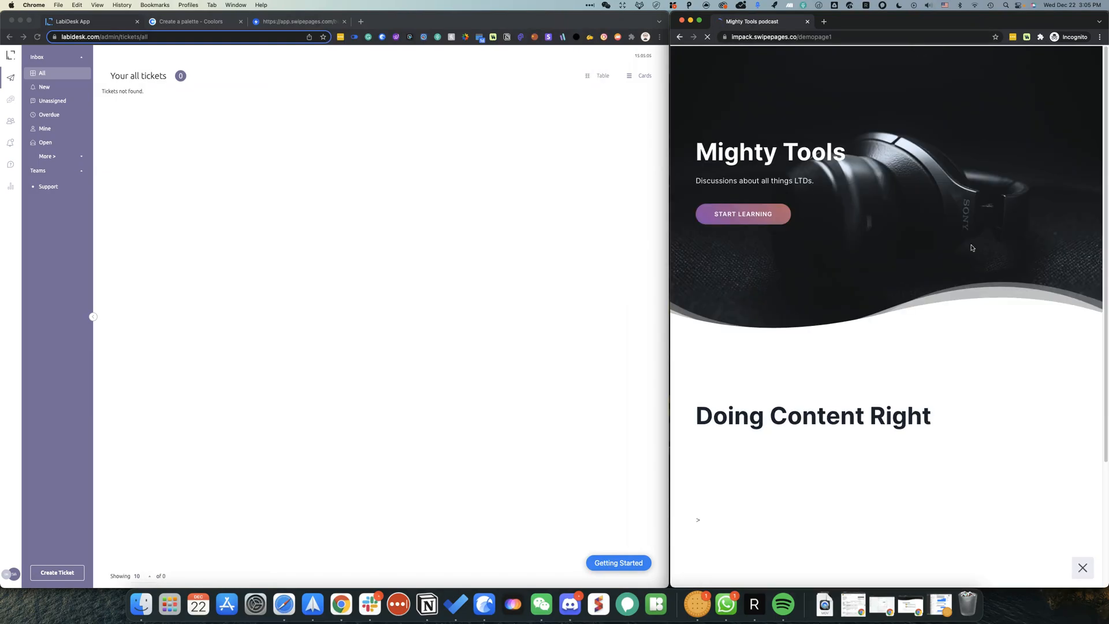
Step: Send a 'hellooooo' live-chat message through the SaasZilla widget and open it in LabiDesk
click(1084, 568)
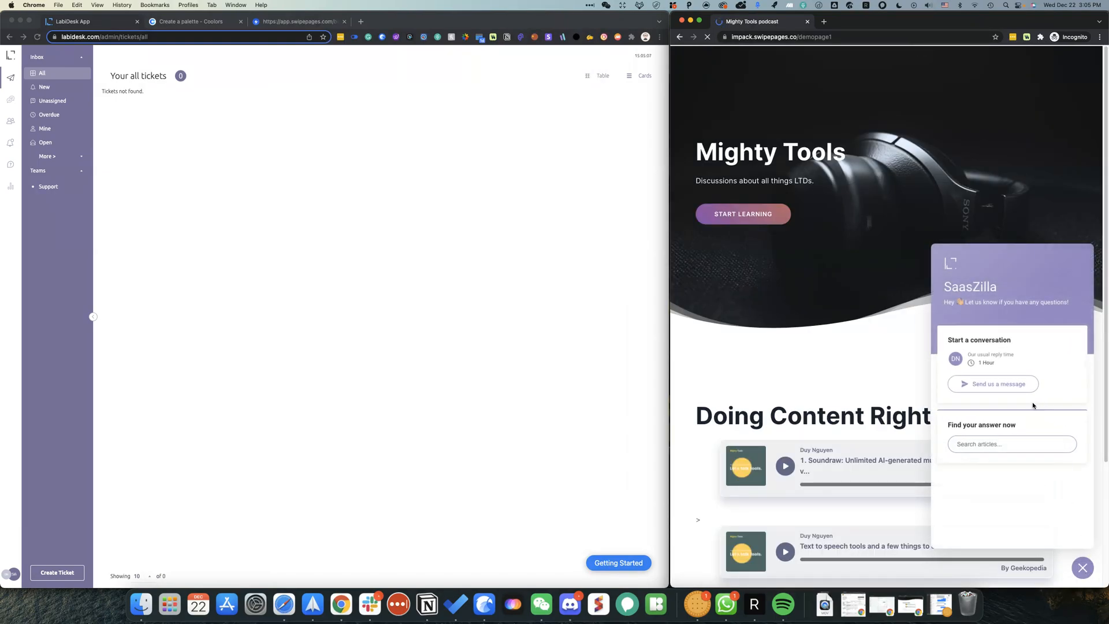
click(991, 384)
click(989, 398)
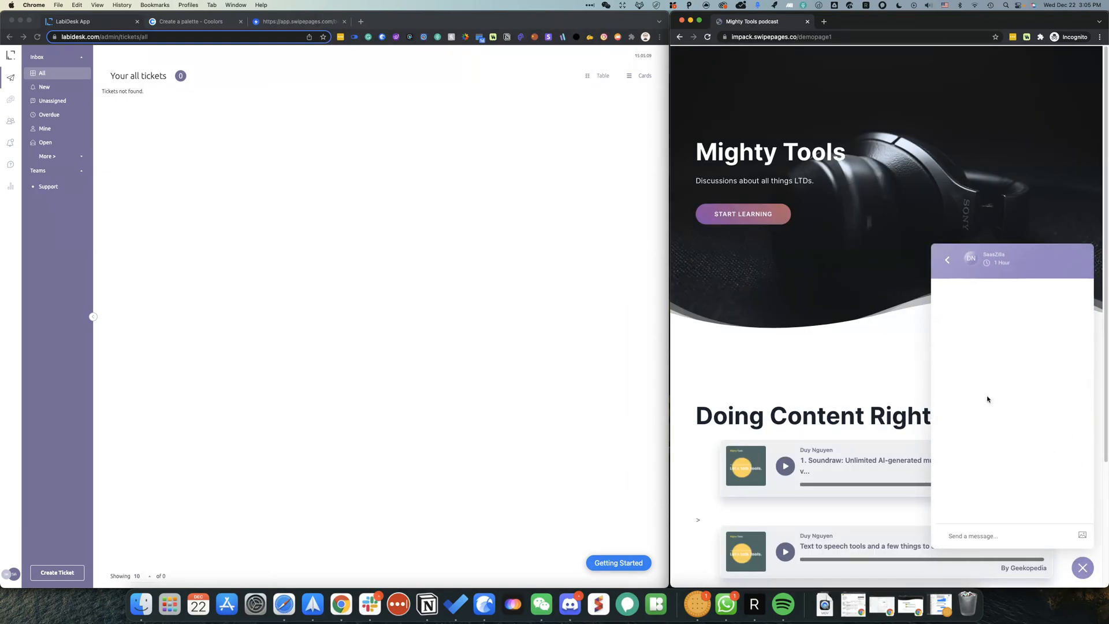
click(965, 525)
text(helloooo)
key(BackSpace)
key(BackSpace)
key(BackSpace)
key(BackSpace)
text(looooo)
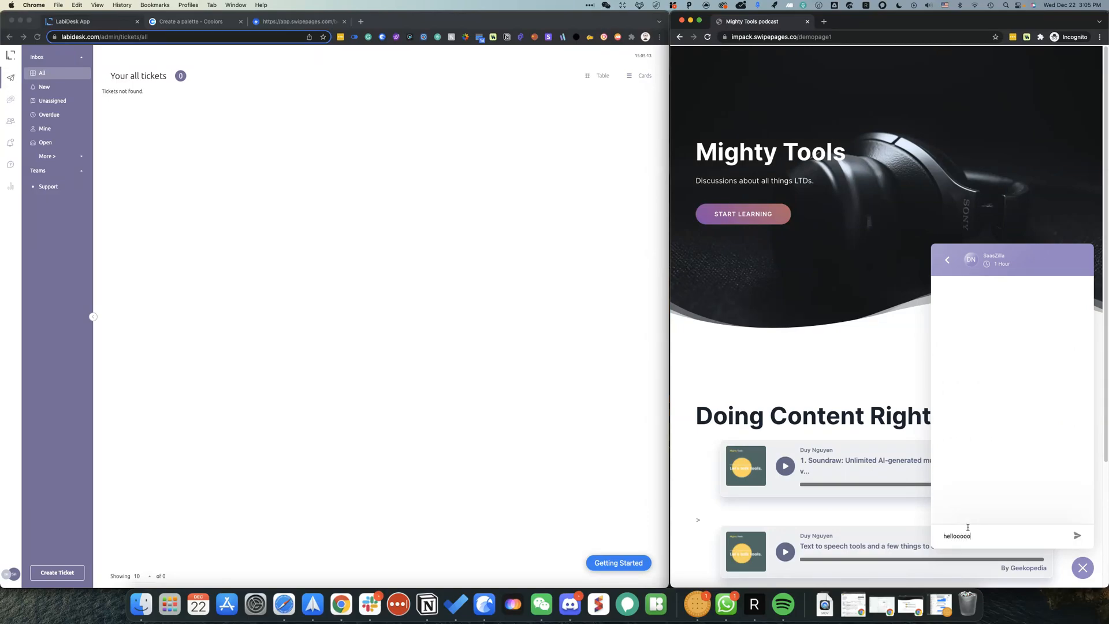
key(Return)
click(8, 102)
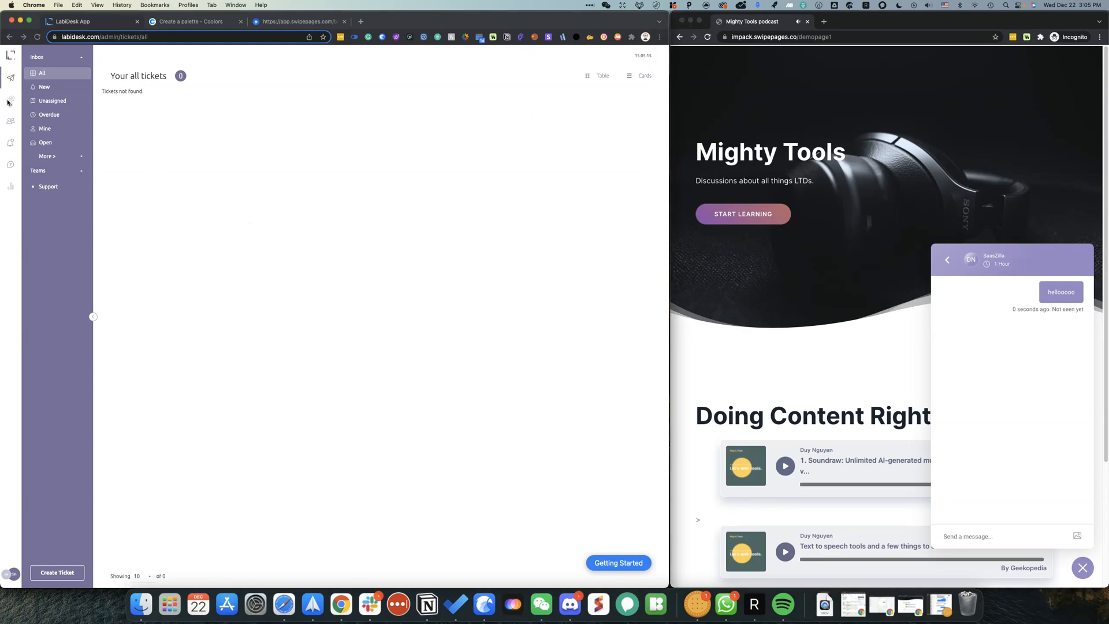
click(84, 105)
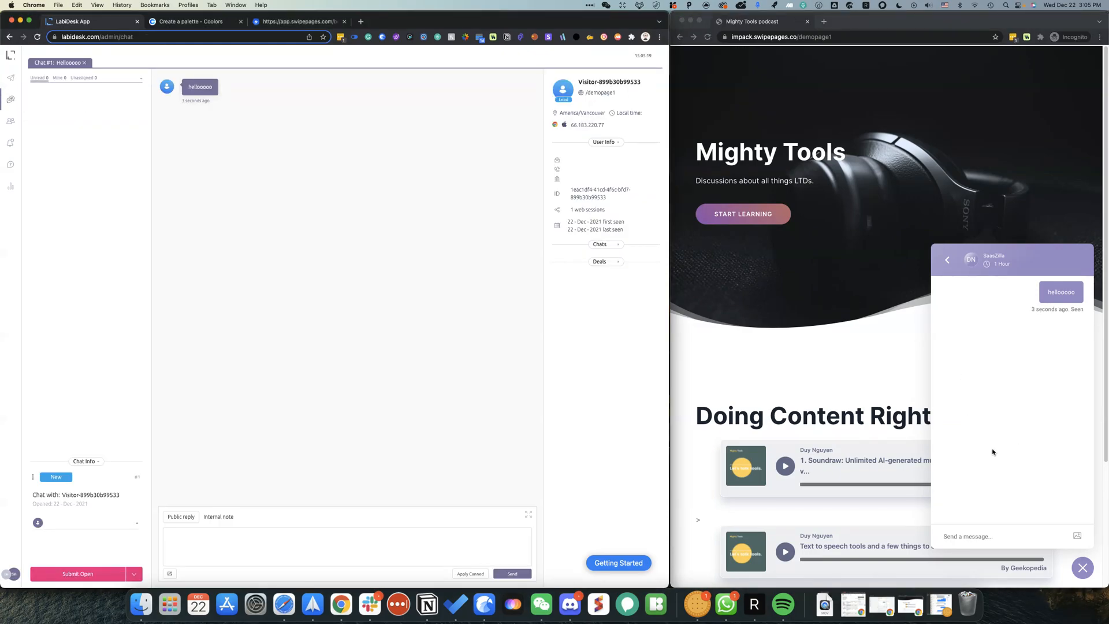
click(1020, 546)
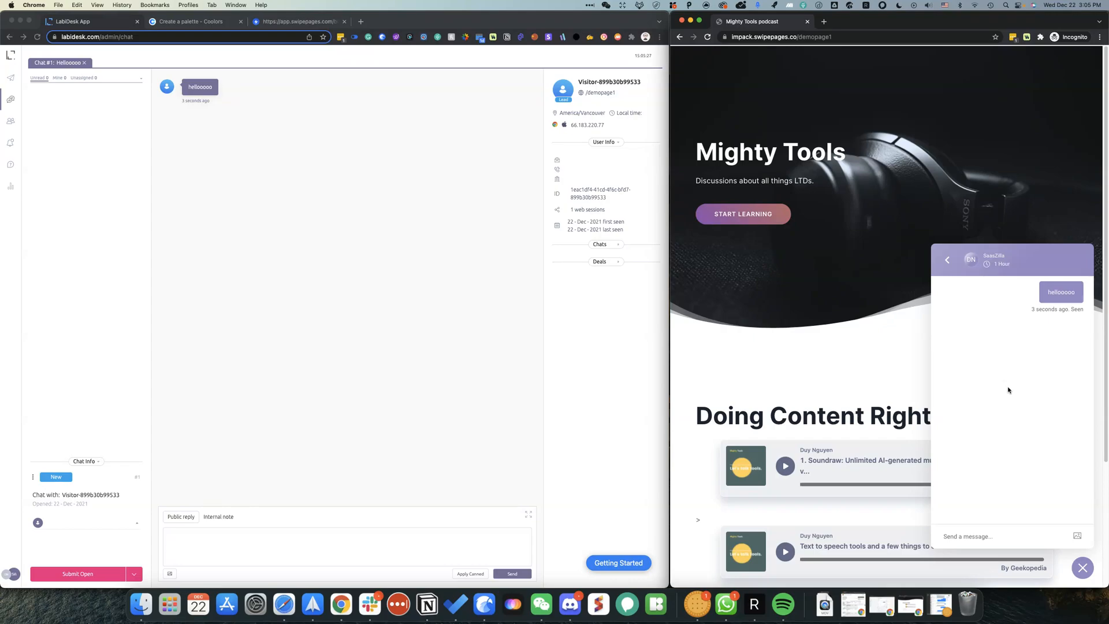
click(551, 425)
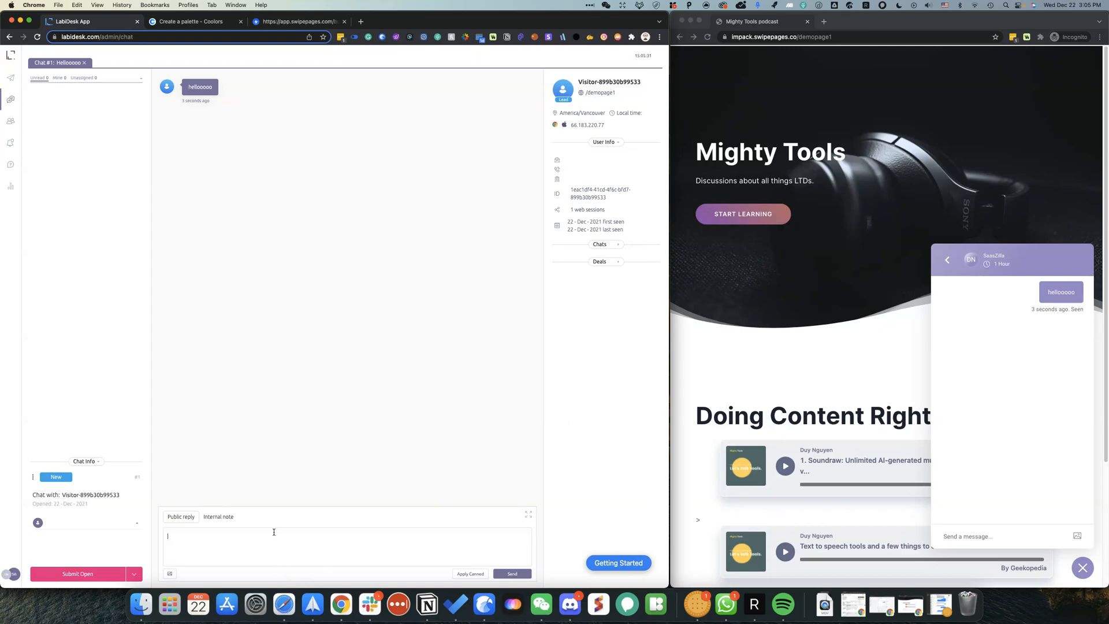
Step: Reply 'Hi, how can i help you' to the visitor and clear leftover test text
text(Hi, how can)
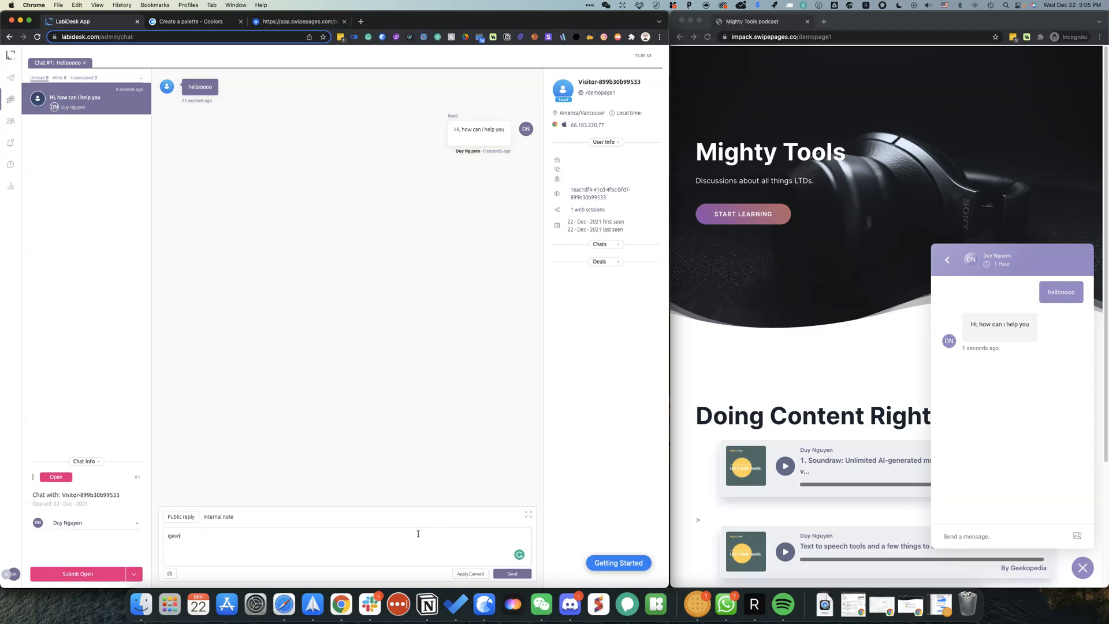
text(w)
key(Return)
text(f)
key(Return)
text(fwe)
drag(216, 556, 187, 528)
key(BackSpace)
click(945, 261)
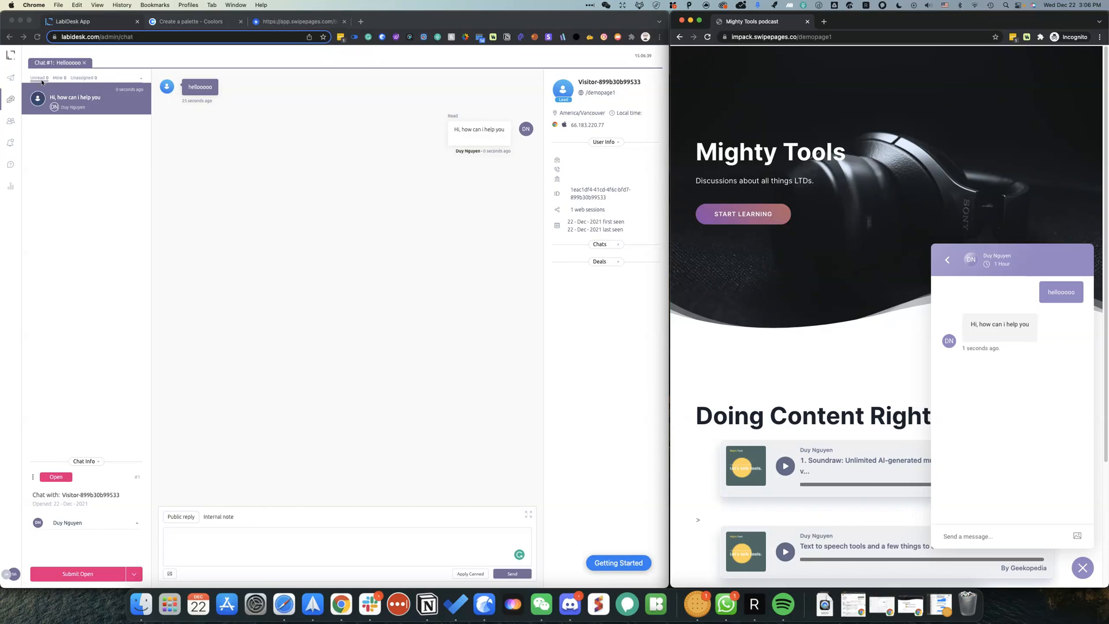
Step: View the visitor's contact record, reset the widget to its home view, then open the all-tickets list
click(584, 87)
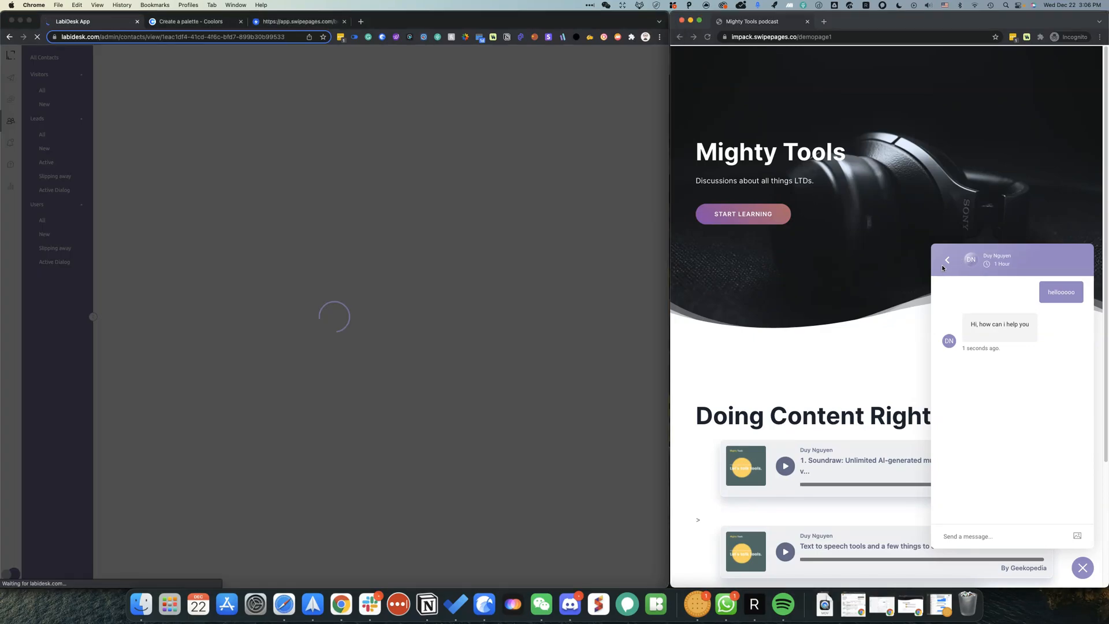
click(947, 260)
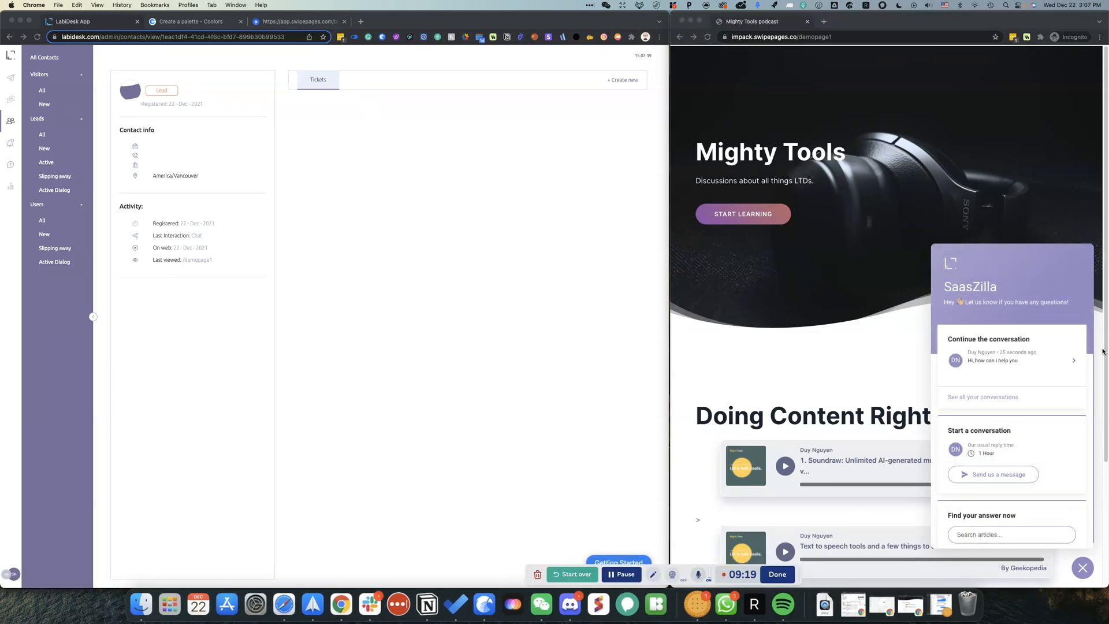
click(1050, 395)
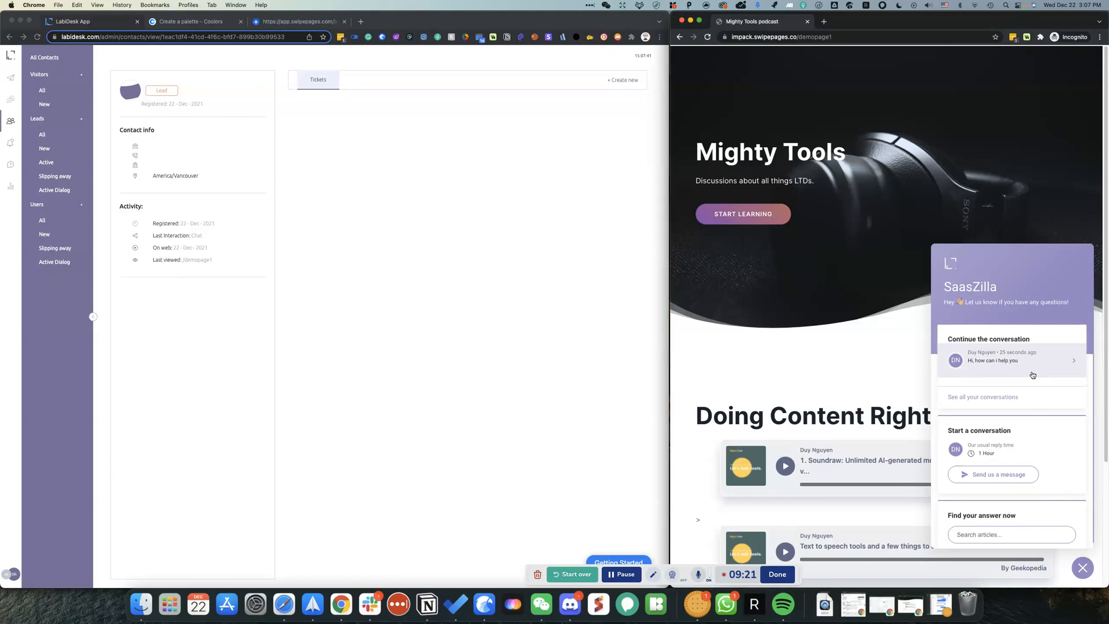
click(384, 260)
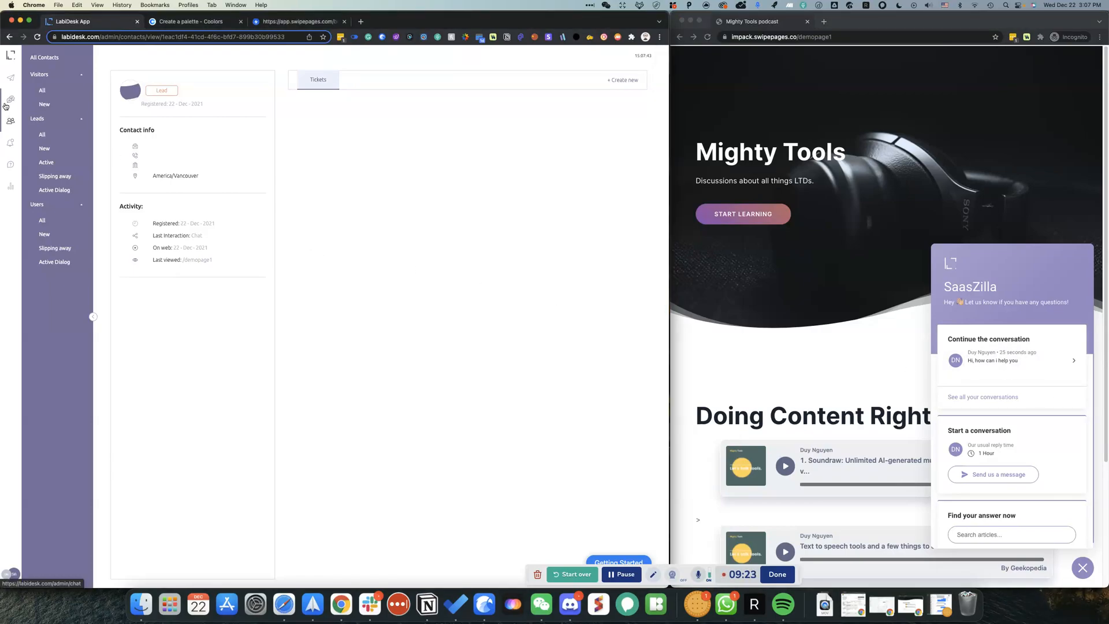
click(9, 78)
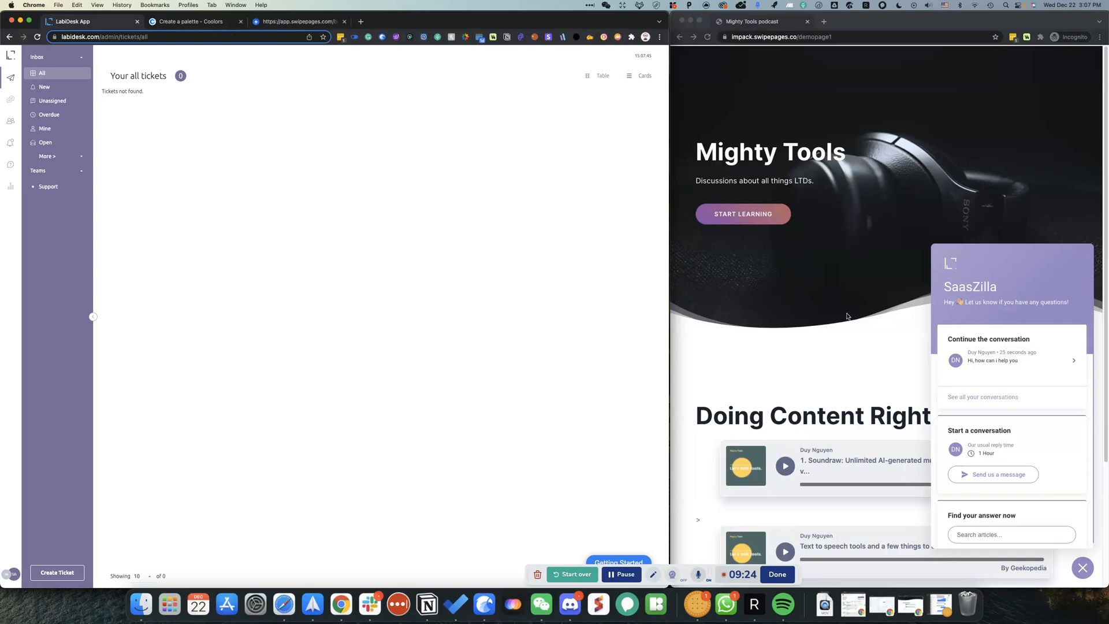
Step: Submit the widget's email form with visitor's e-mail and name, subject 'Quick question', message 'great site!'
click(990, 473)
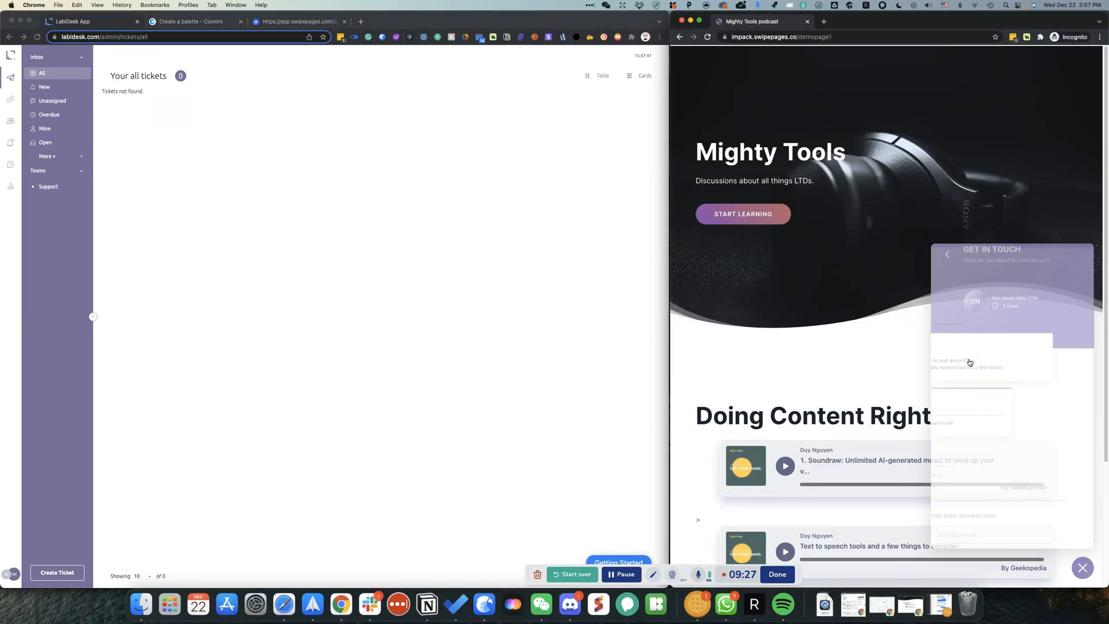
click(979, 354)
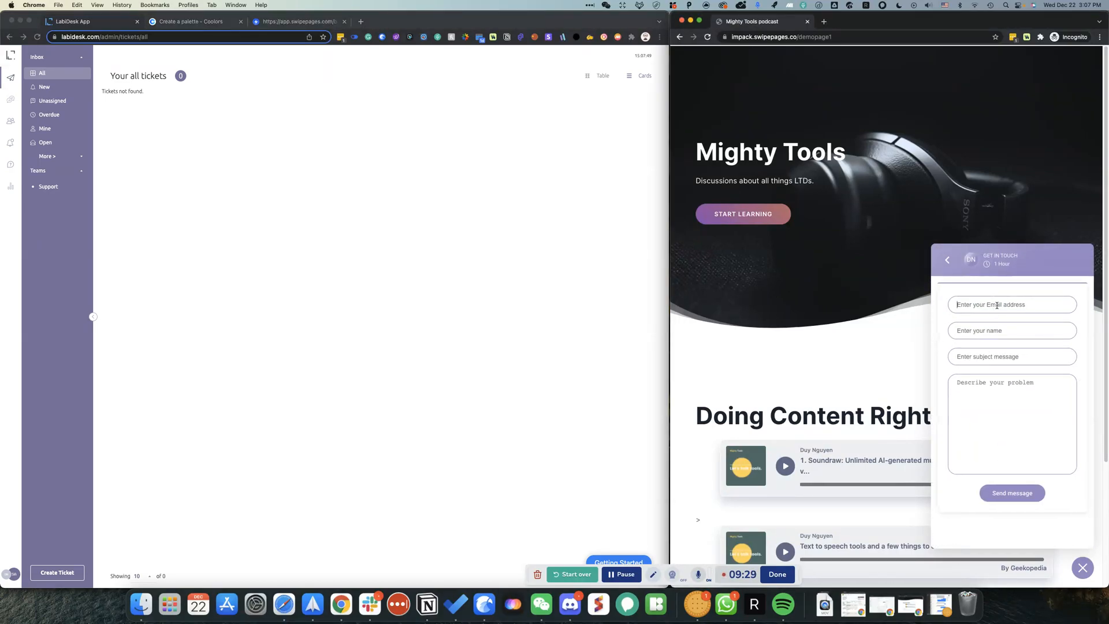
click(996, 305)
key(Tab)
text(DuyQ)
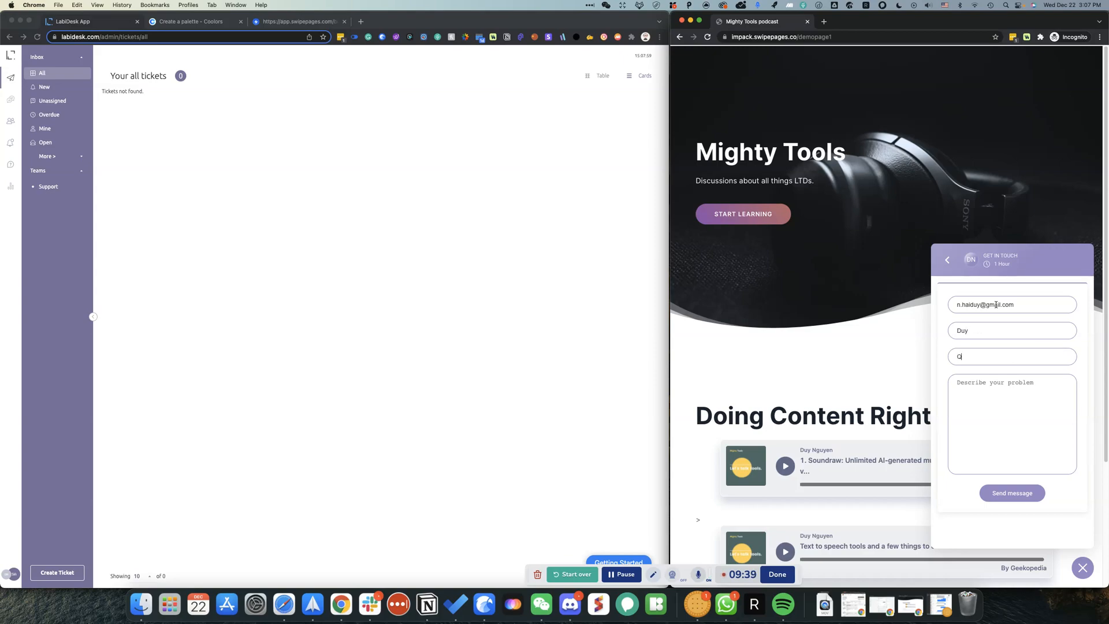
text(uick question)
key(Tab)
text(ho)
key(BackSpace)
text(great site!)
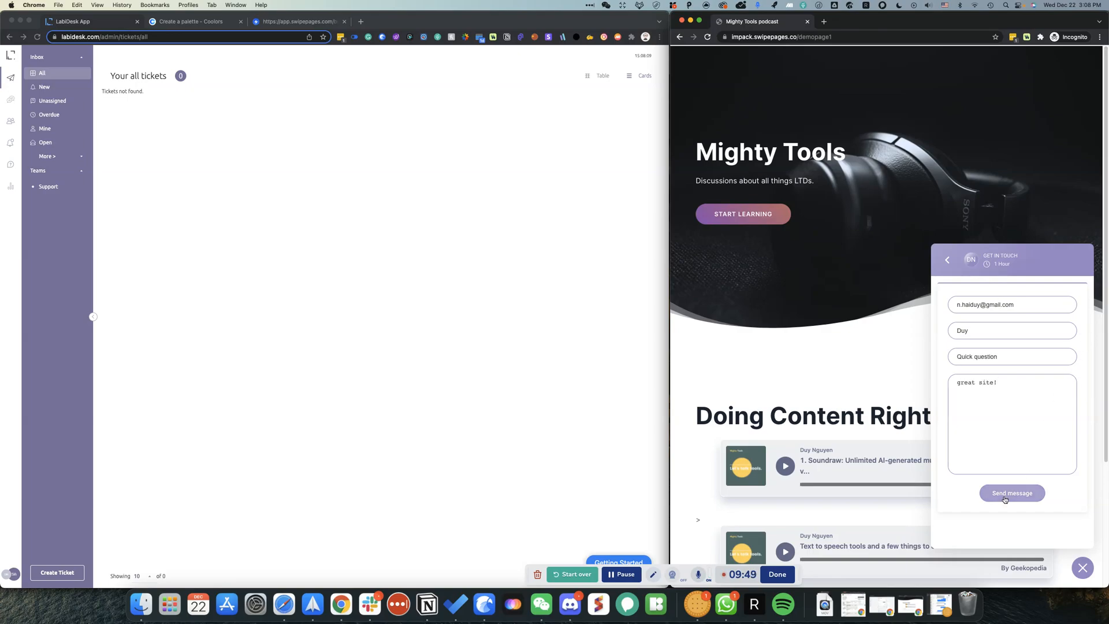
click(1004, 492)
click(1001, 487)
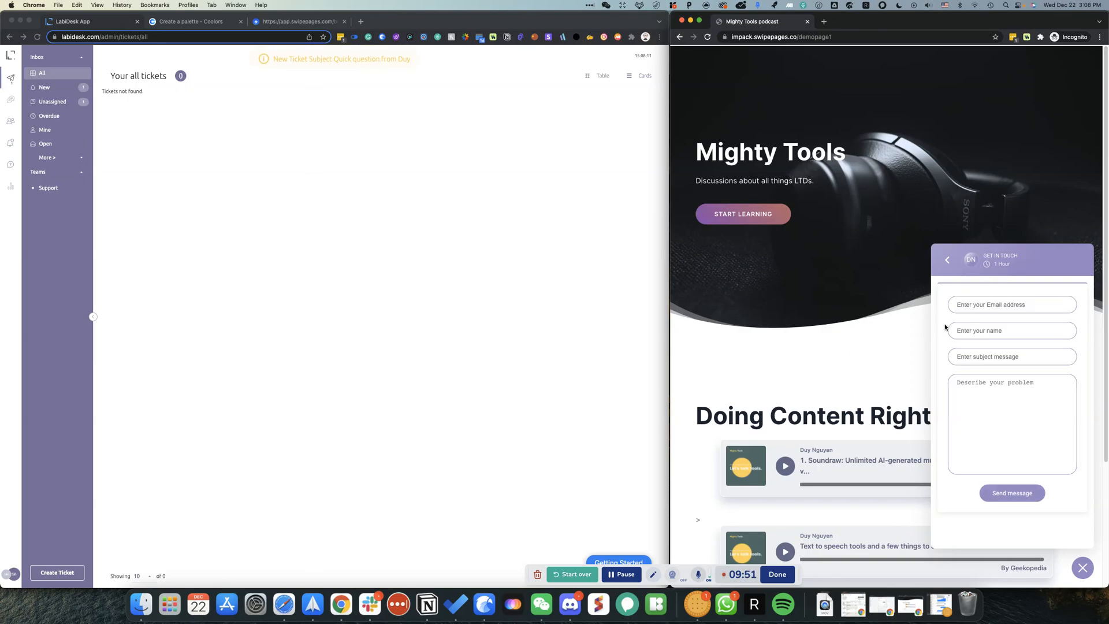
Step: Open the 'Quick question' ticket from the New tickets filter and show its canned responses list
click(948, 261)
click(12, 78)
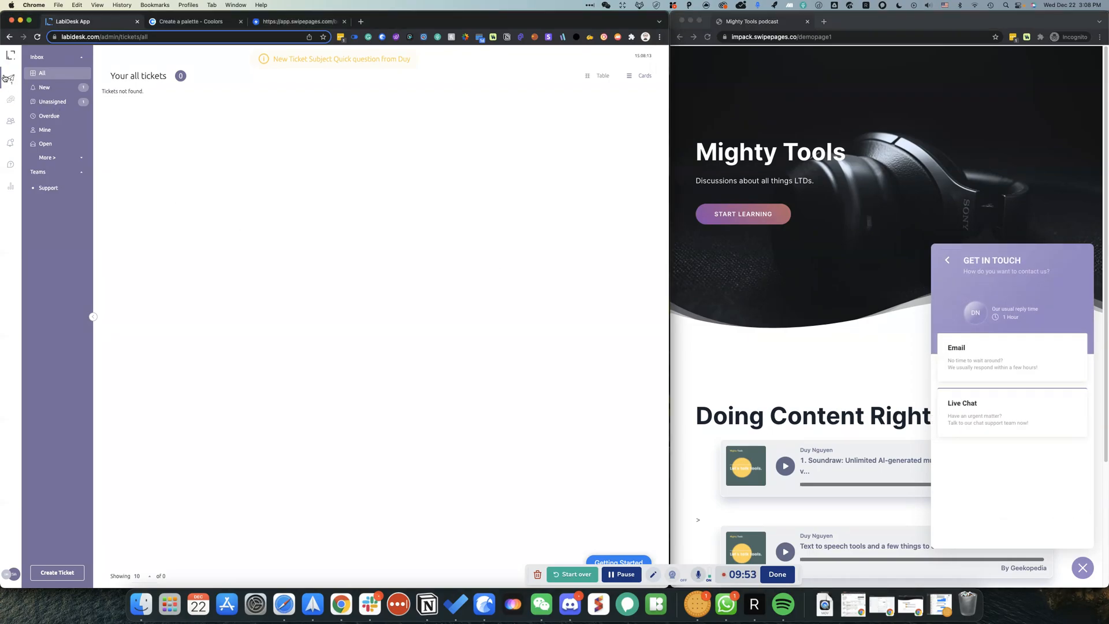
click(7, 77)
click(87, 86)
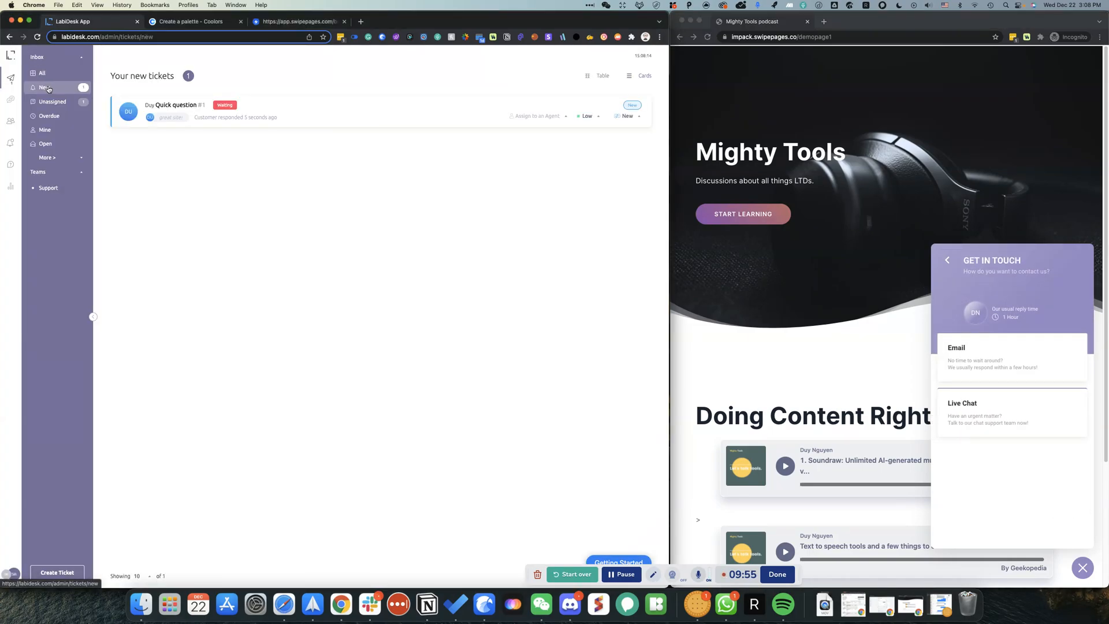
click(166, 111)
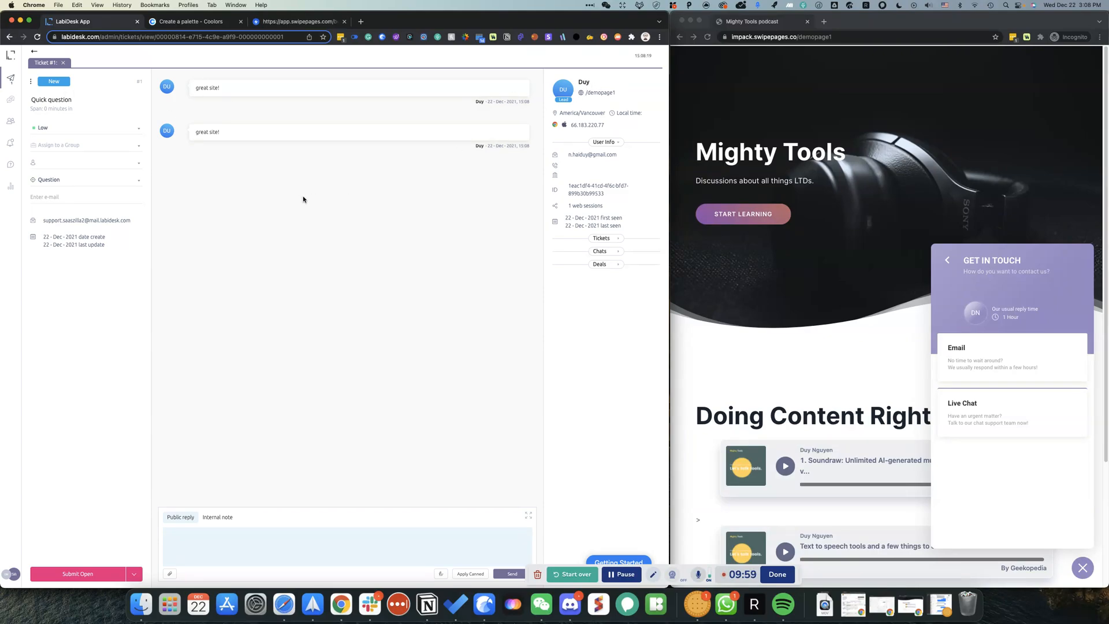
click(232, 531)
text(Hi)
key(BackSpace)
key(BackSpace)
click(469, 574)
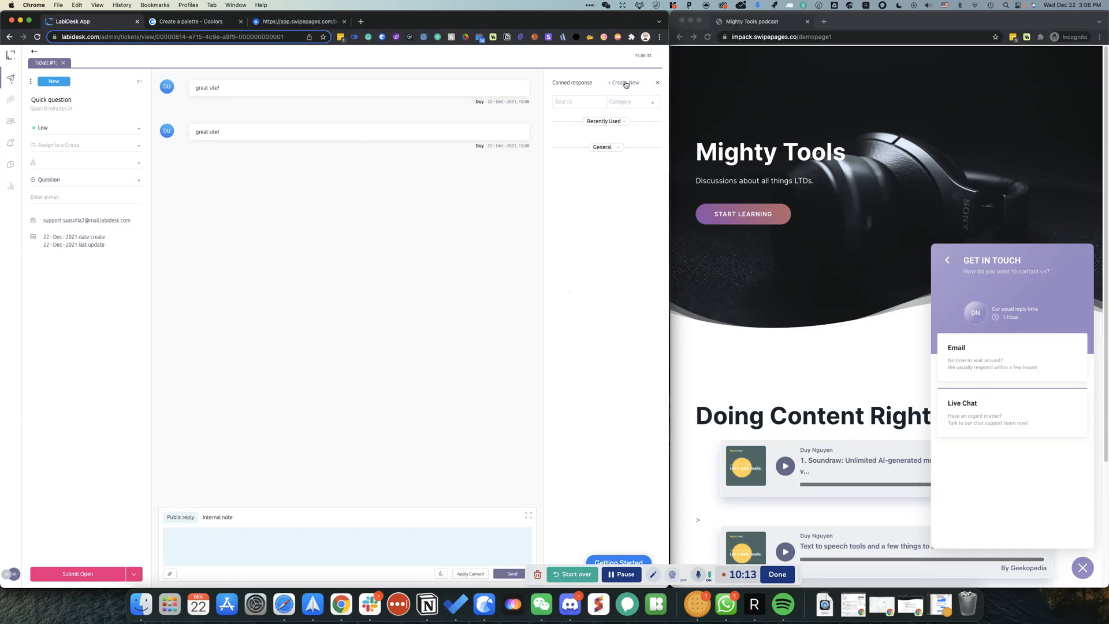
Step: Draft a canned response 'Acknowledging message received': 'Hi [customer name], Thank you for your message! Let me'
click(601, 124)
click(600, 124)
click(622, 84)
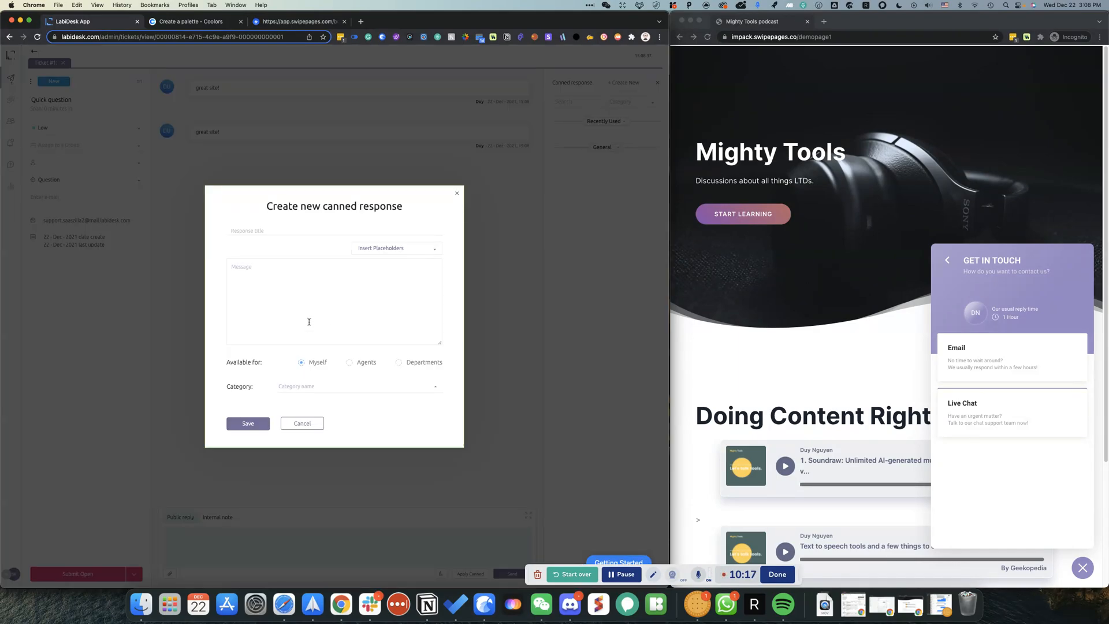
click(302, 392)
click(266, 279)
click(266, 227)
text(Acknowledgeing)
key(BackSpace)
key(BackSpace)
key(BackSpace)
text(ing nessage received)
key(Tab)
text(Hi)
click(353, 245)
click(241, 295)
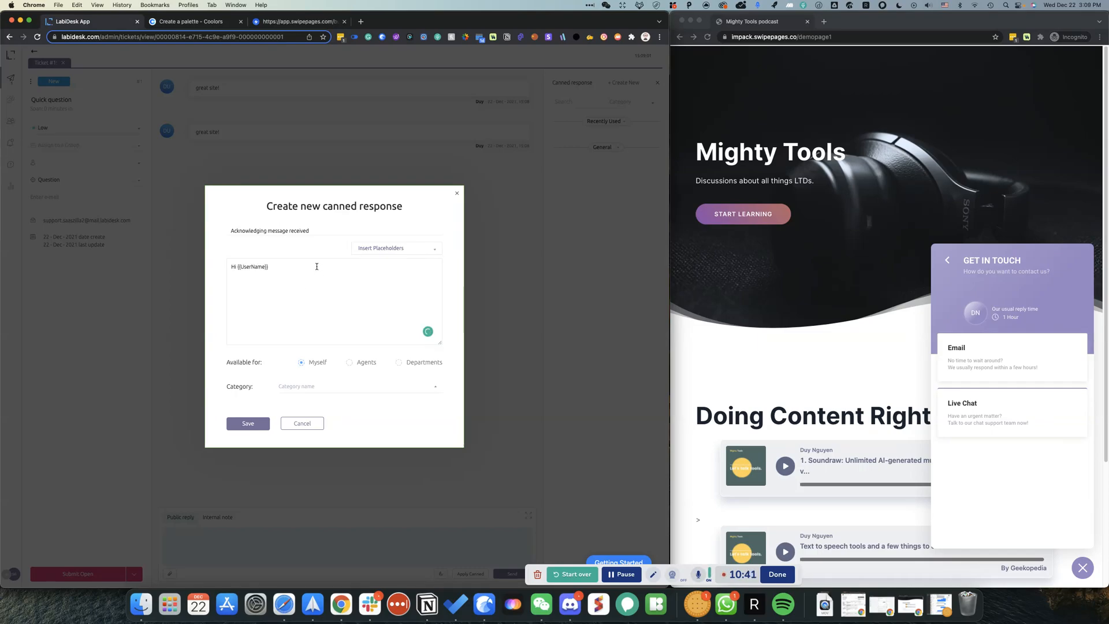
text(Thnak)
key(BackSpace)
key(BackSpace)
key(BackSpace)
text(ank you for your message!)
text( Let me look into this and get back to you in a jiffy!)
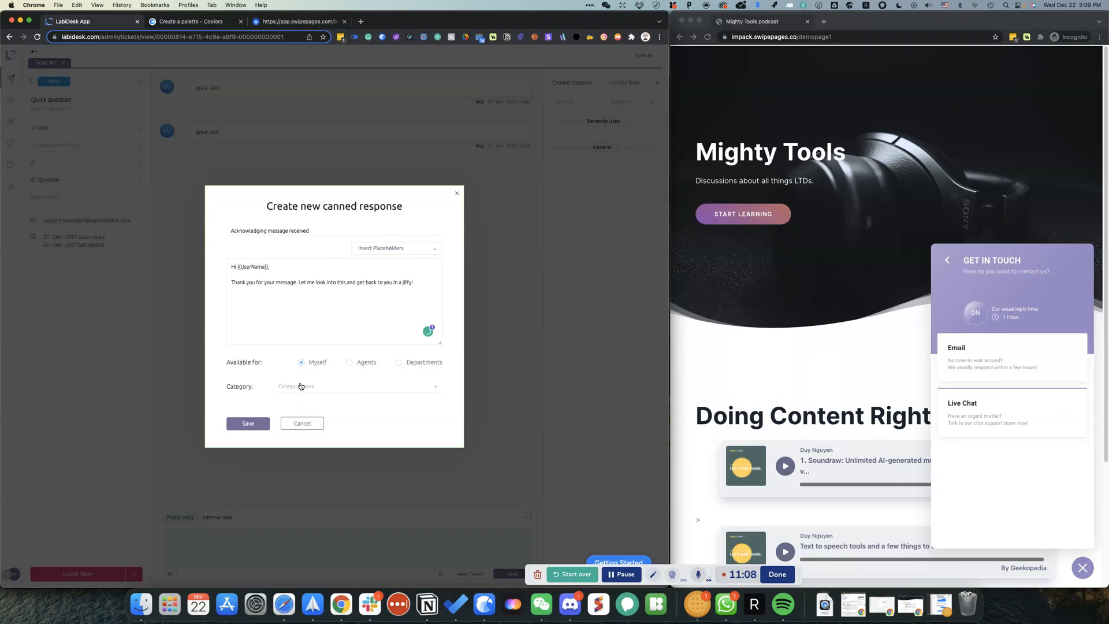
Step: Attempt saving without a category, then cut the message text and cancel the draft
click(299, 386)
click(255, 424)
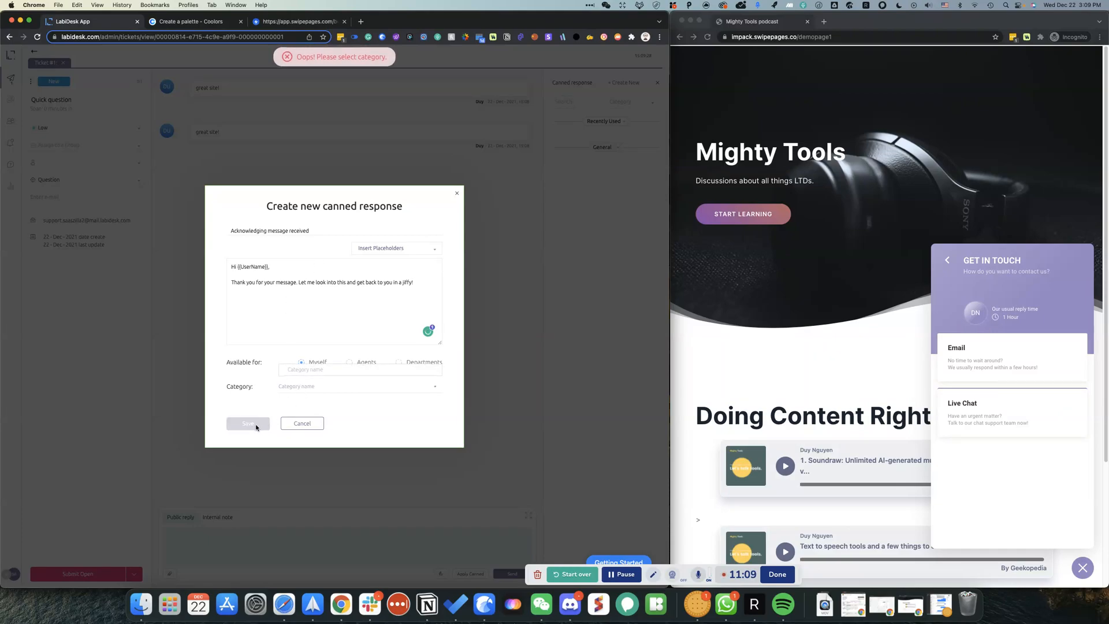
click(349, 275)
key(super+a)
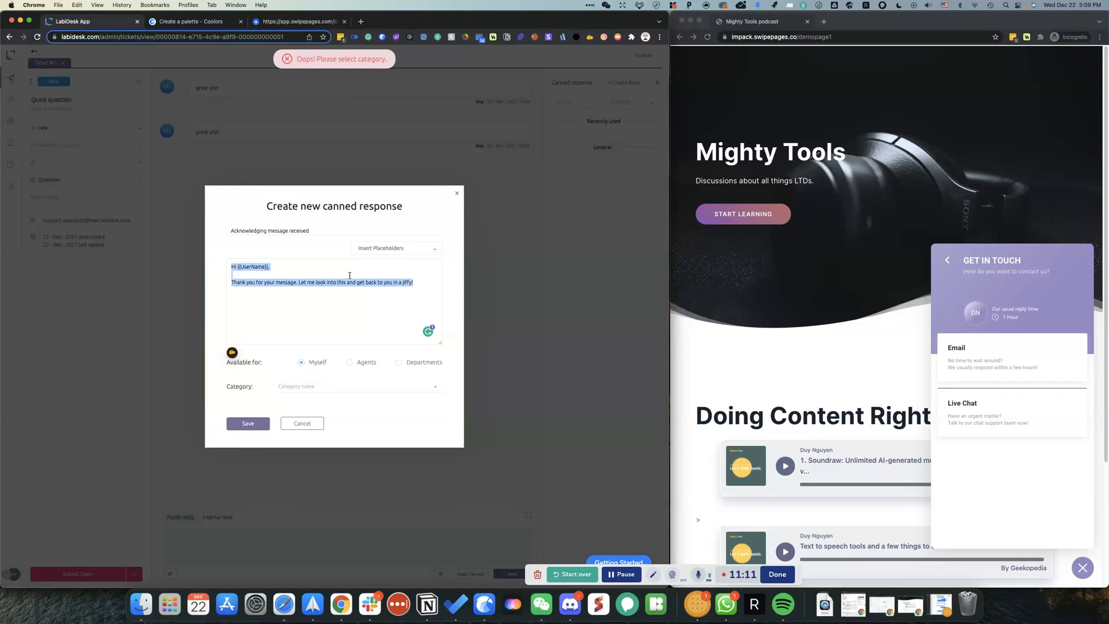
key(super+x)
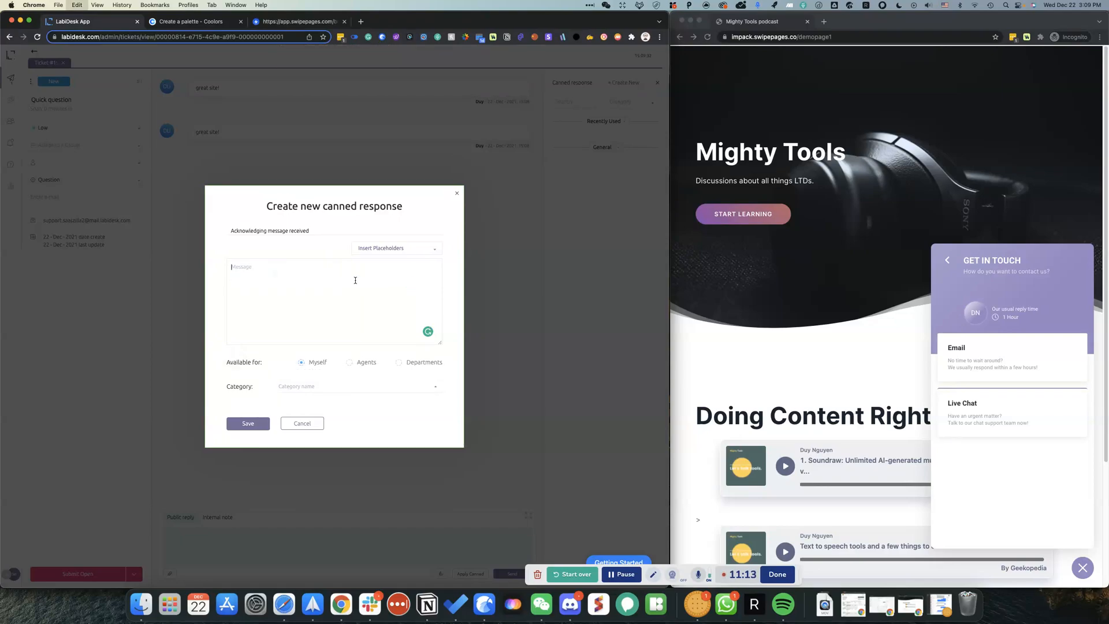
click(302, 423)
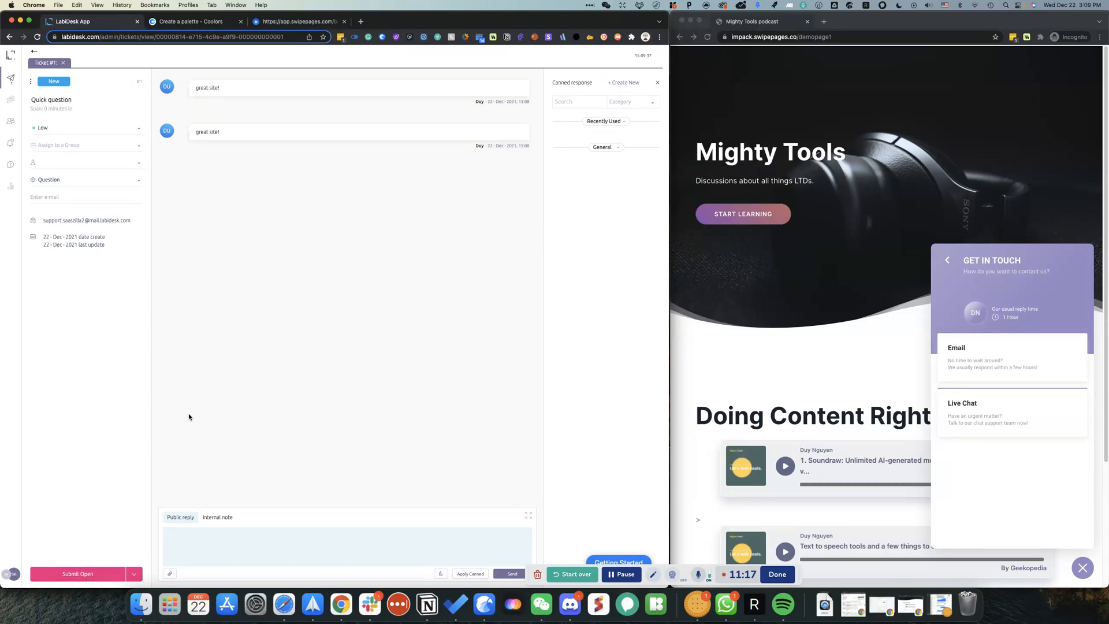
Step: Add a canned-response category named 'General inquiries' in Settings
click(11, 568)
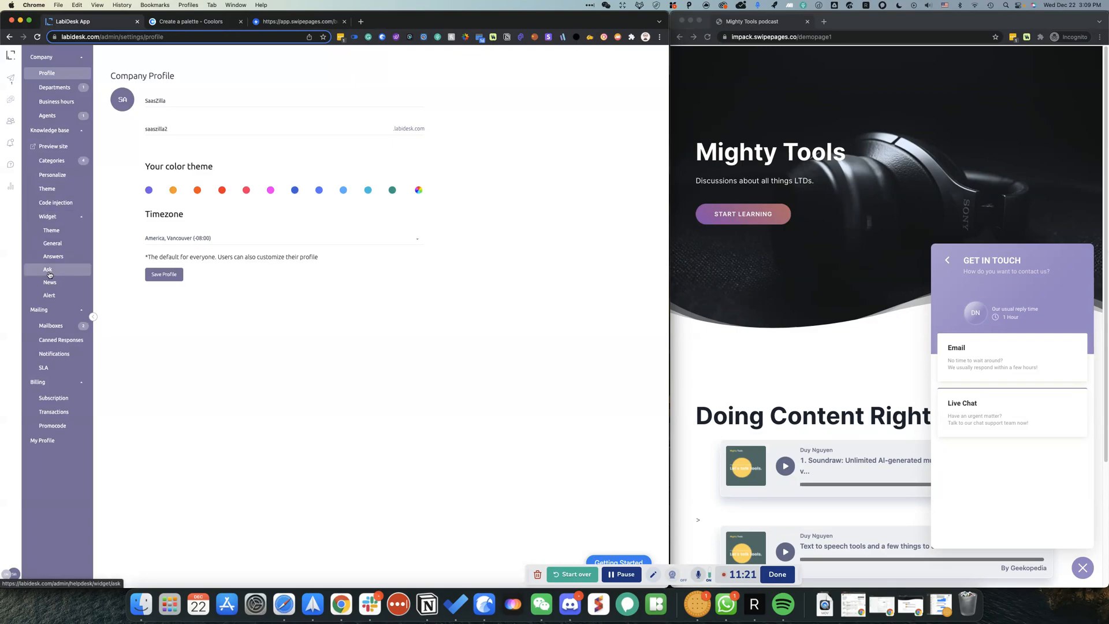
click(55, 326)
click(60, 339)
click(630, 80)
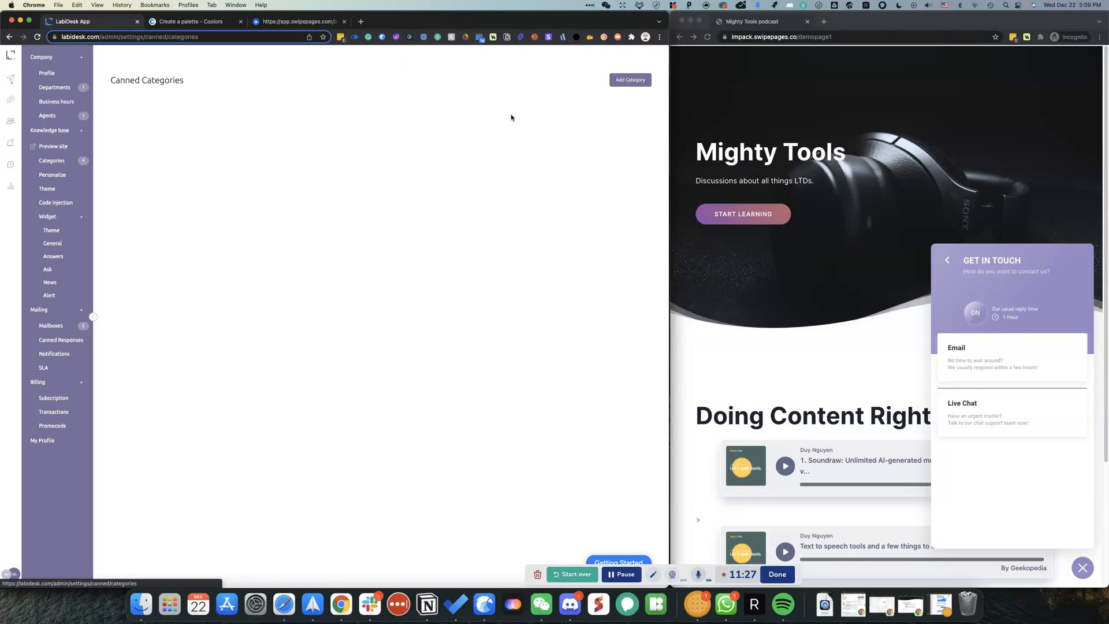
click(625, 83)
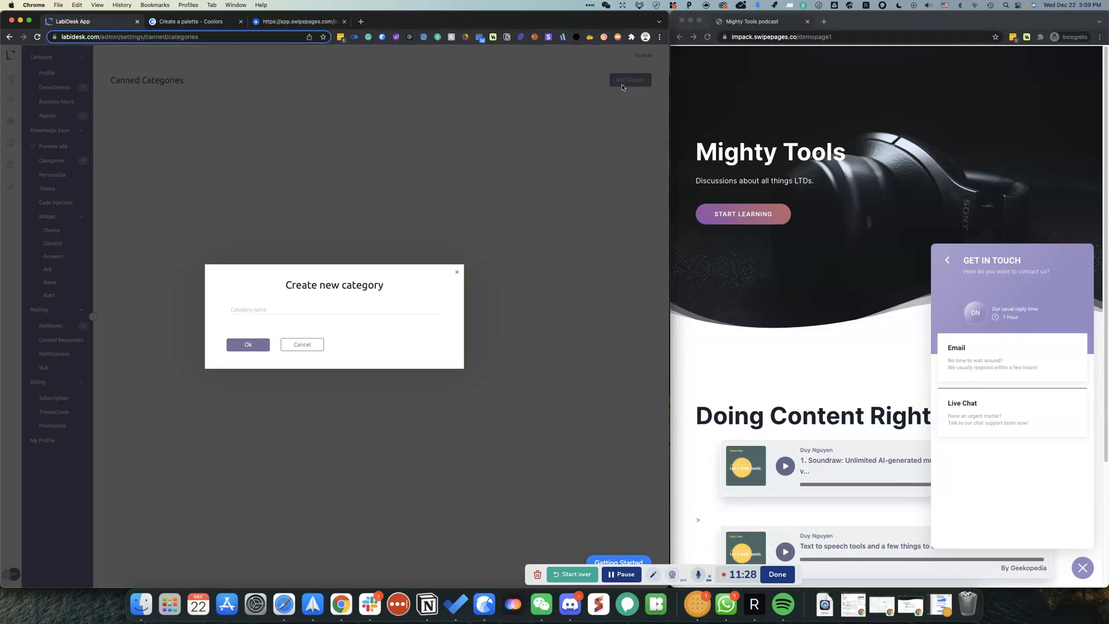
click(291, 309)
text(q)
text(eneral u)
key(BackSpace)
text(ies)
click(249, 344)
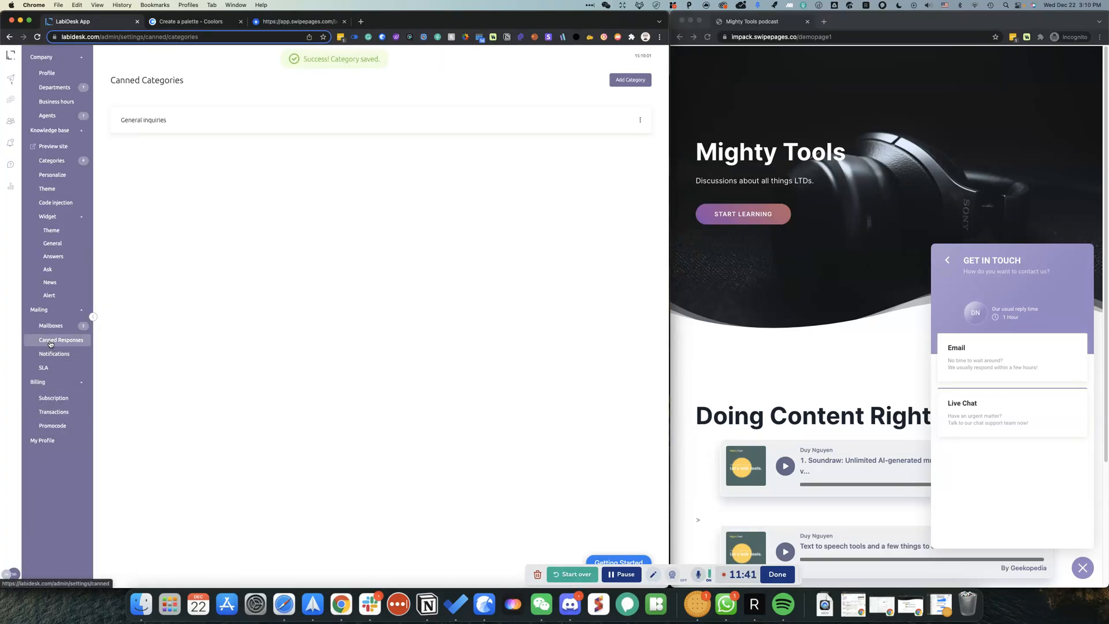
Step: Close the new canned response form and return to the all-tickets list
click(50, 341)
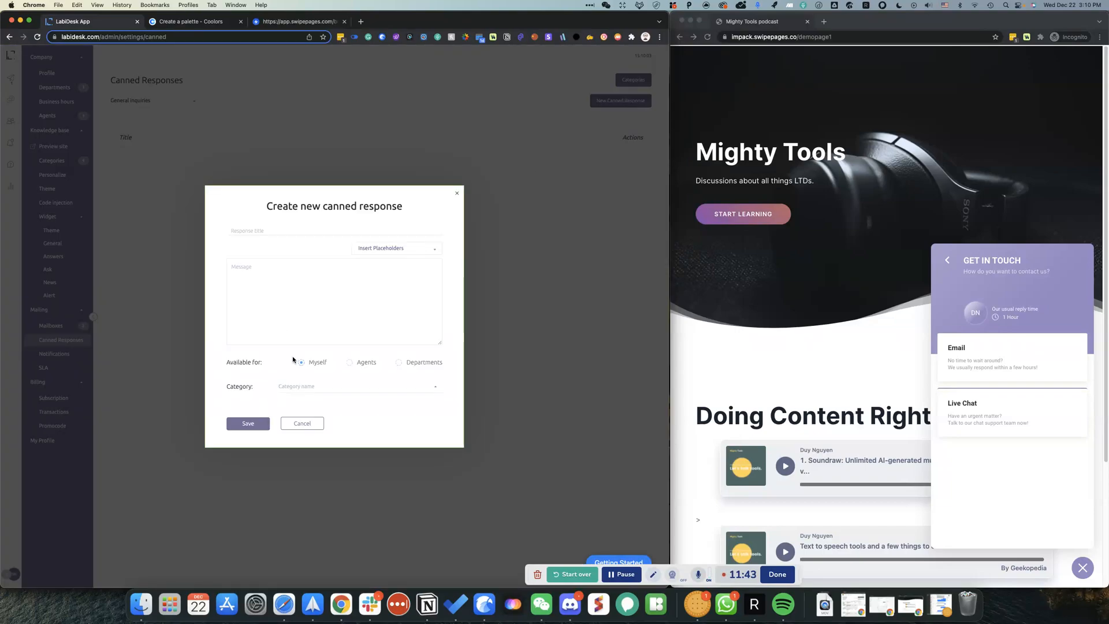
click(317, 425)
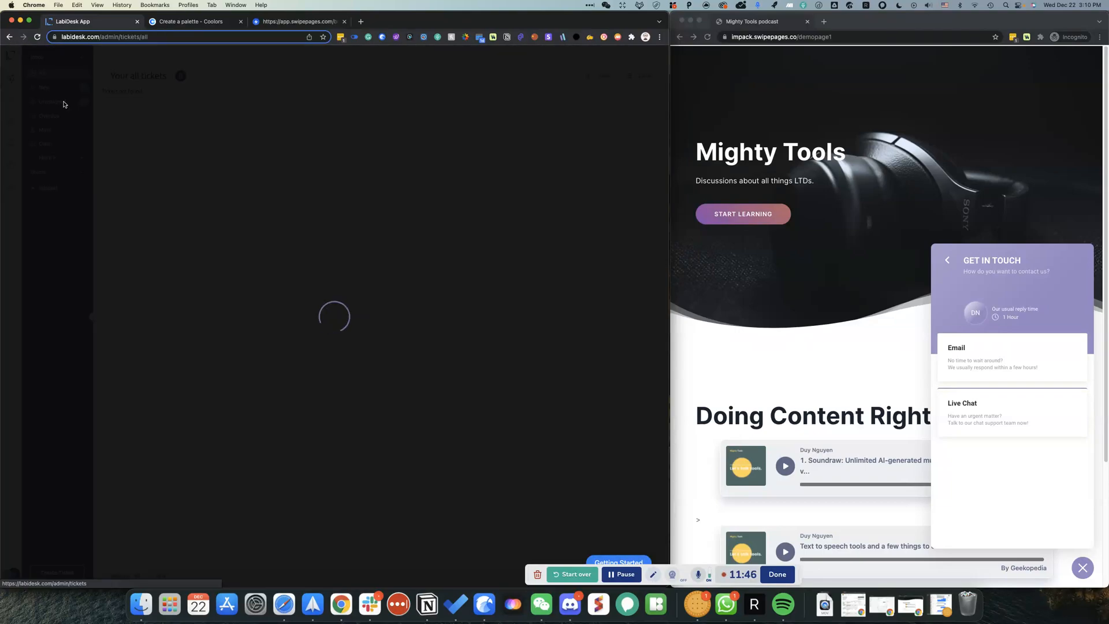
click(11, 78)
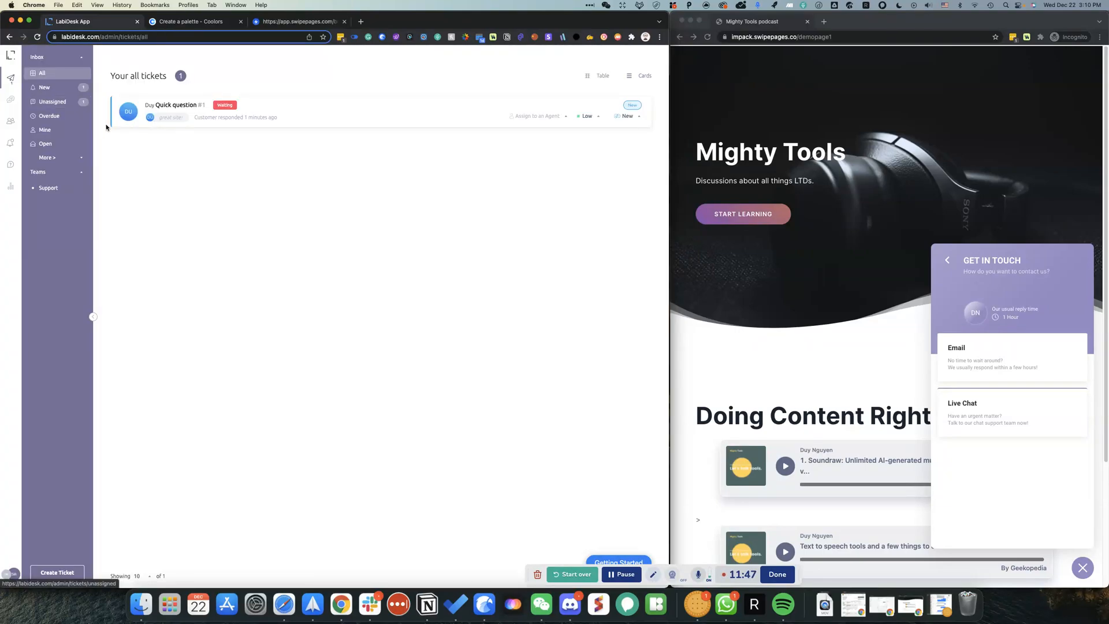
Step: From the Quick question ticket, save 'Acknowledging message received' with the pasted greeting under General inquiries
click(176, 105)
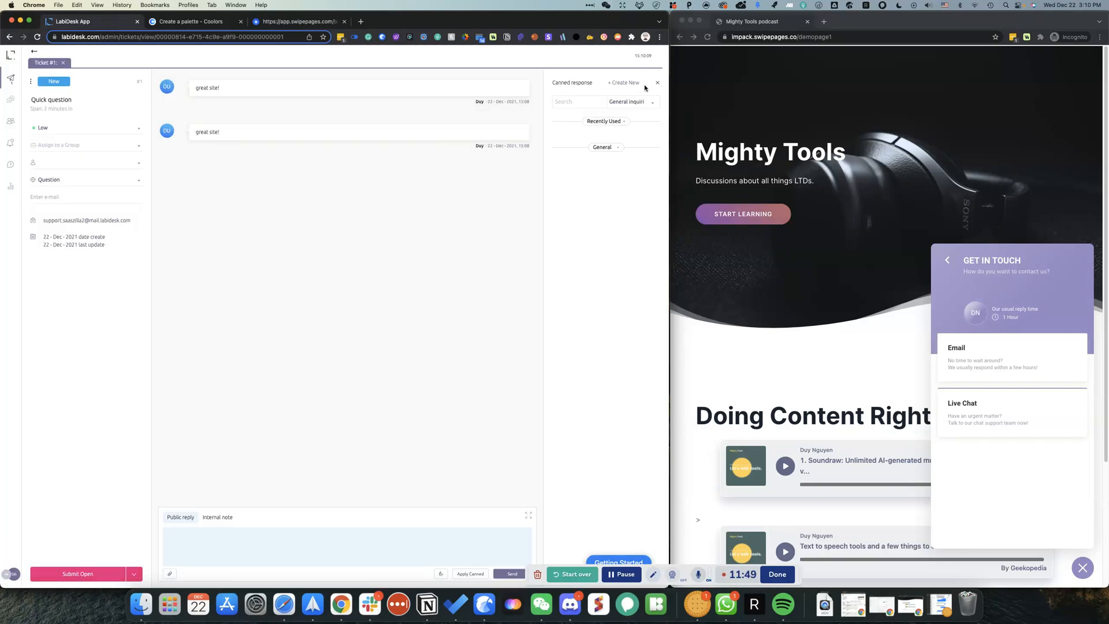
click(637, 82)
text(Hi {{UserName}},  Thank you for your message. Let me look into this and get back to you in a jiffy!)
click(278, 228)
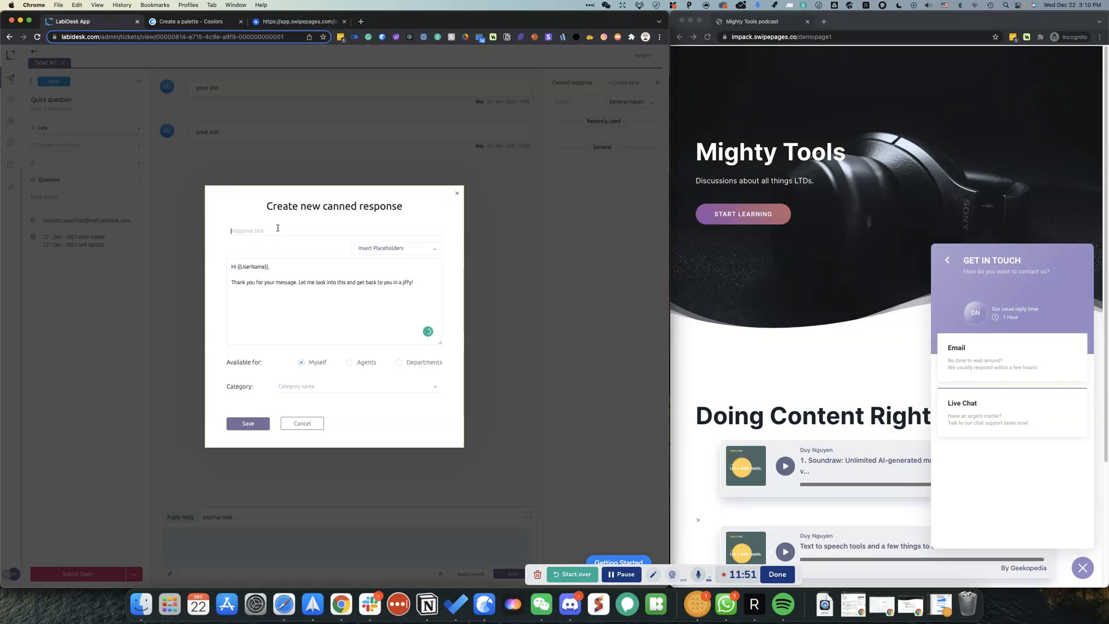
text(Acknowledging message received)
click(296, 390)
click(305, 369)
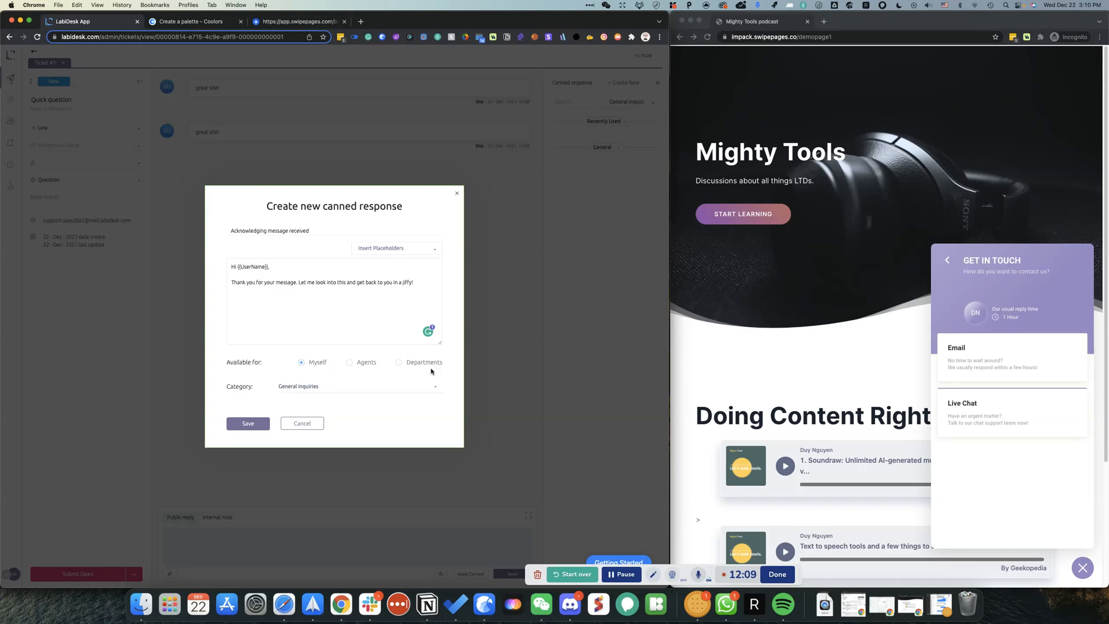
click(228, 425)
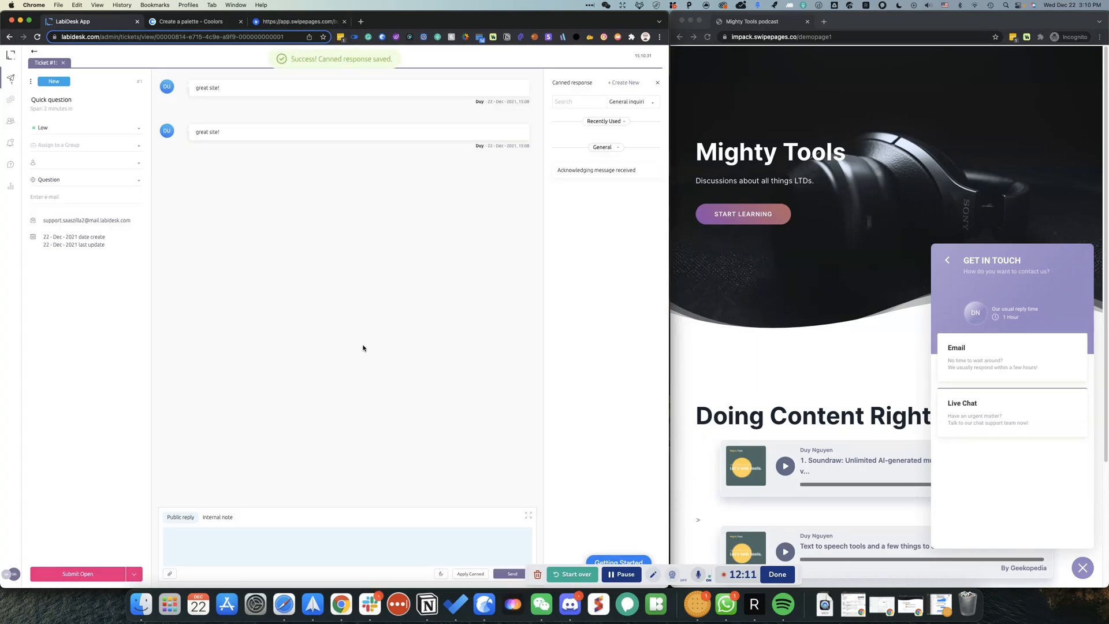
click(478, 573)
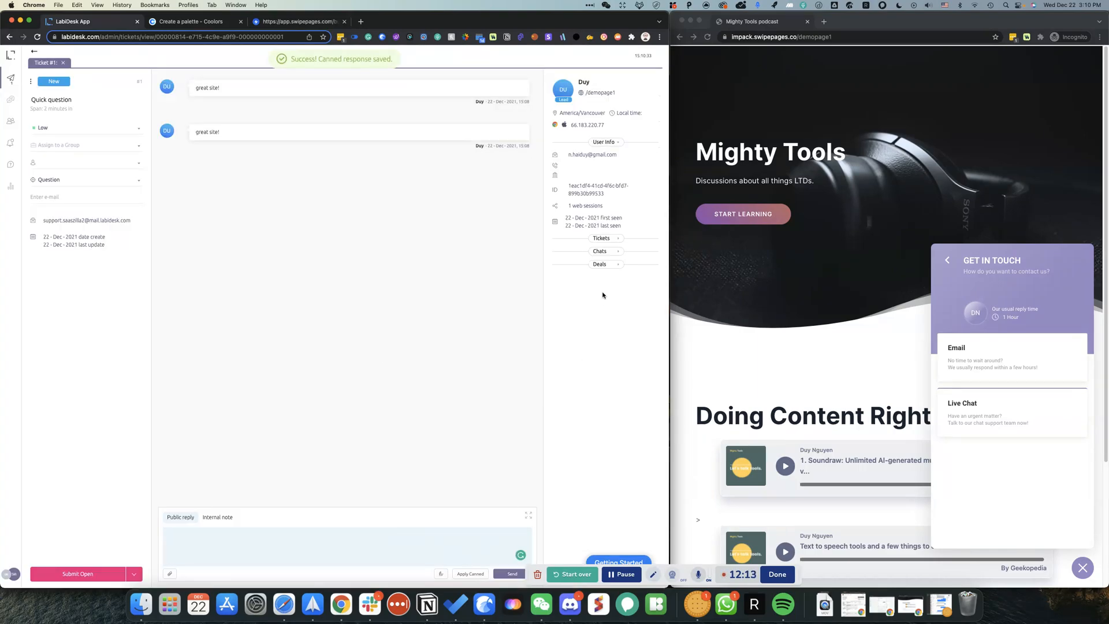
Step: Insert the 'Acknowledging message received' response, remove the stray 'null', add a line, and send the reply
click(481, 574)
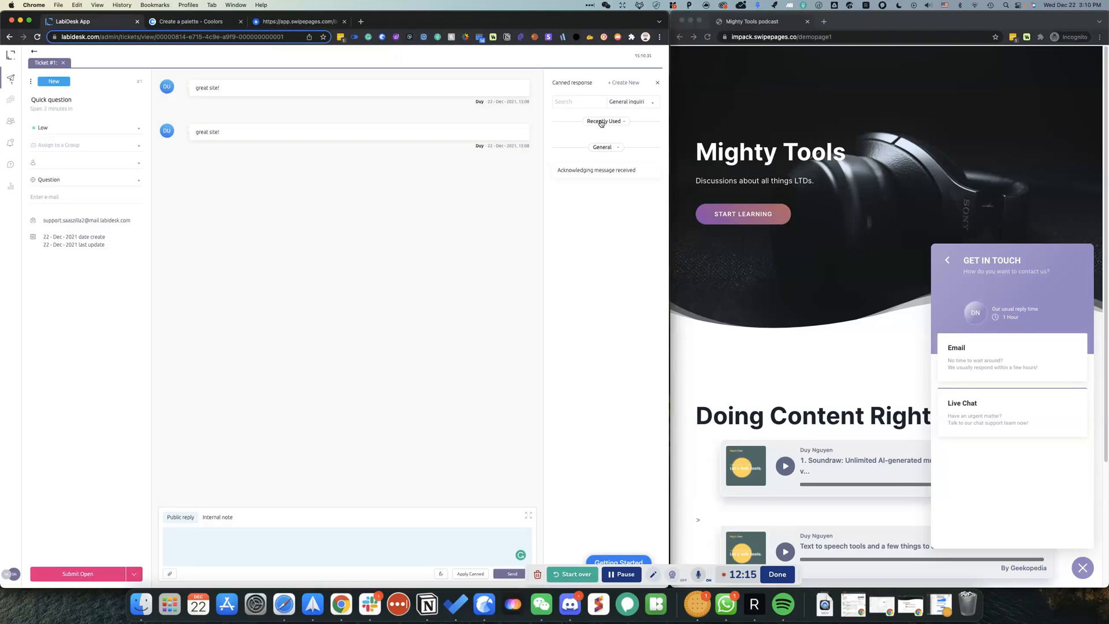
click(603, 158)
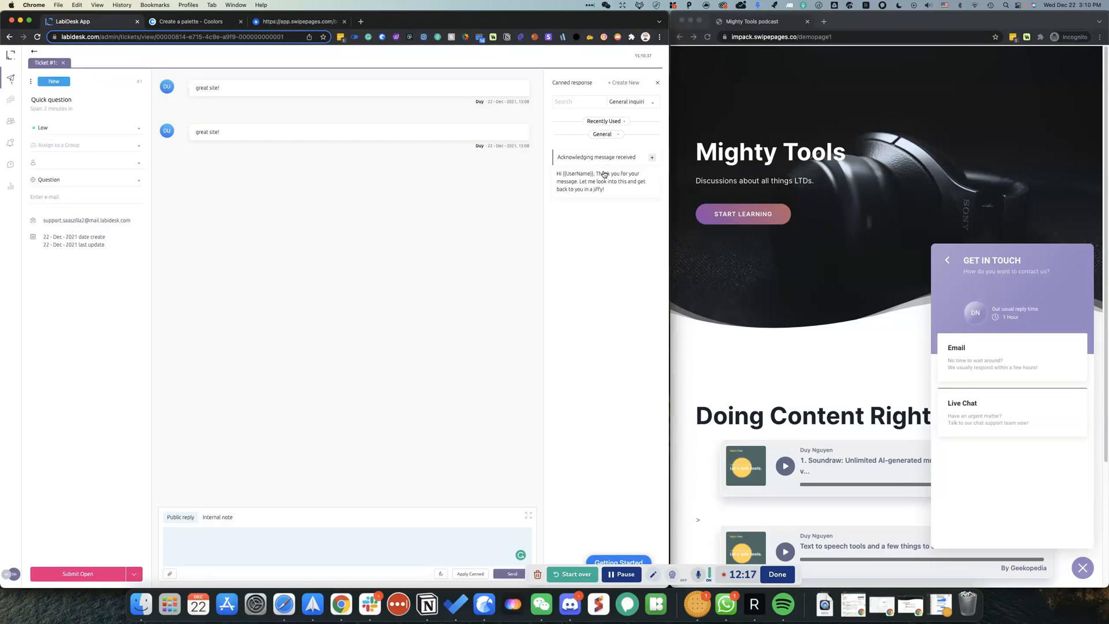
click(652, 157)
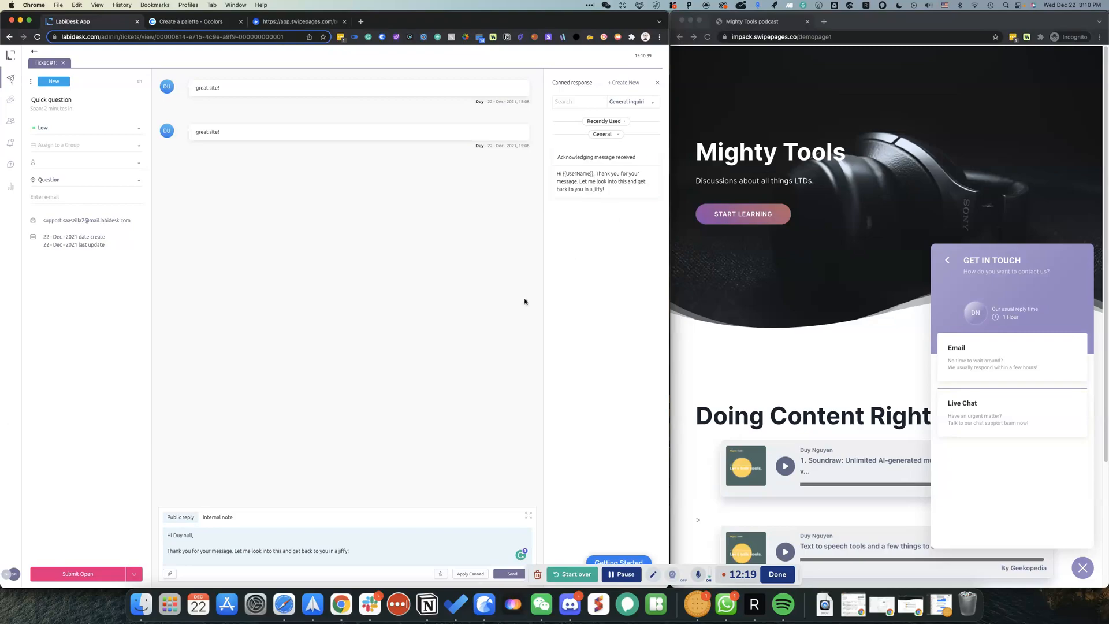
double_click(186, 536)
key(BackSpace)
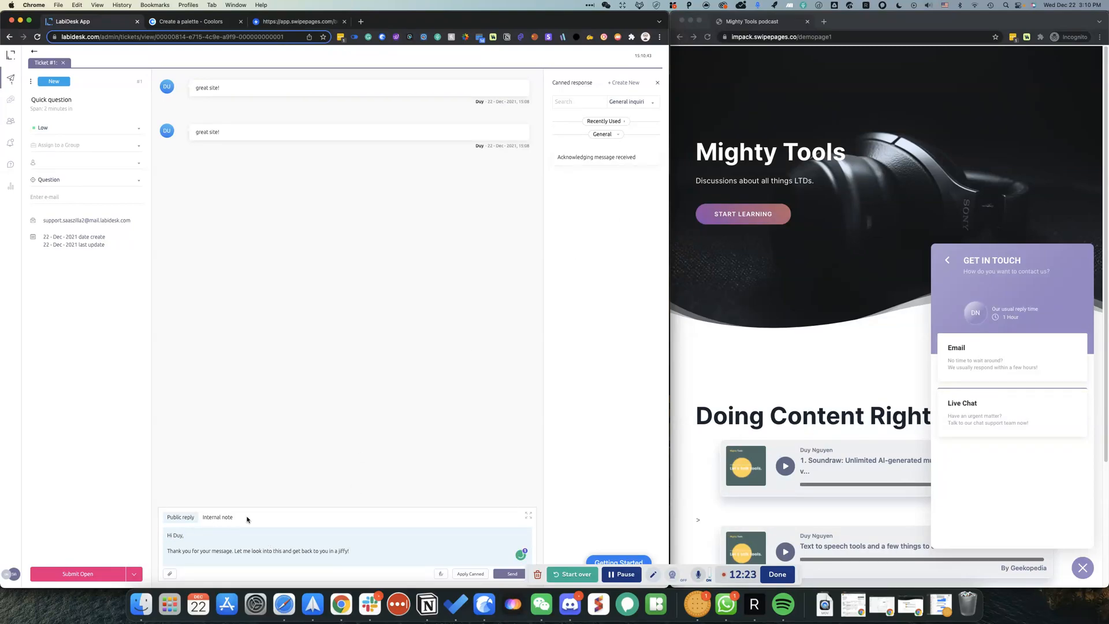
click(365, 547)
key(Return)
scroll(281, 543, down, 3)
click(502, 576)
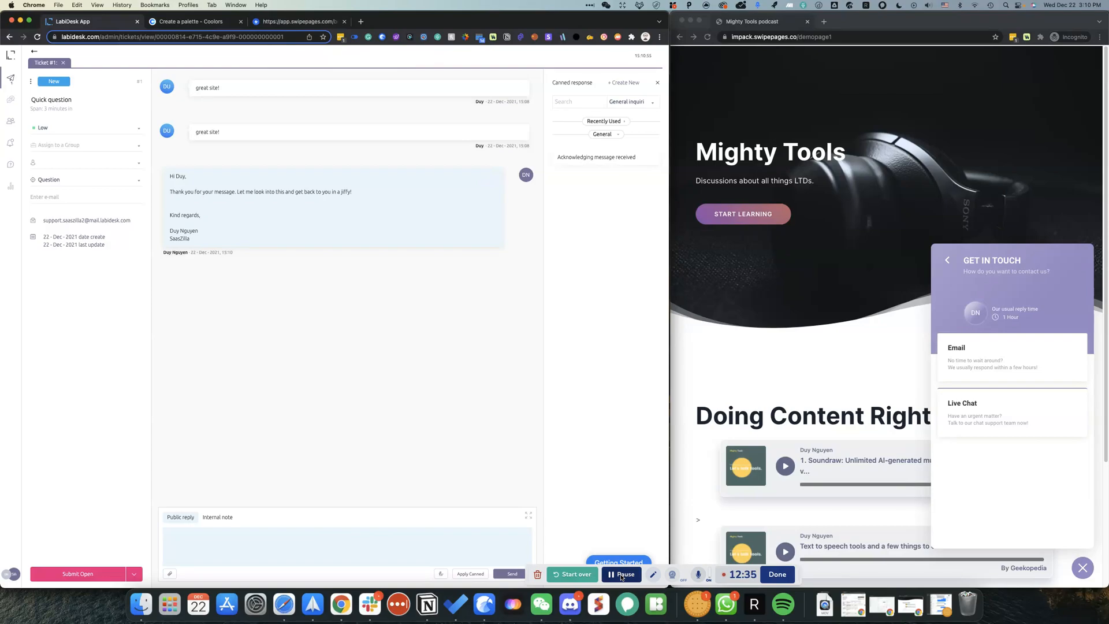
Step: Open the 'Quick question' SaasZilla Support reply email received in Spark
click(623, 575)
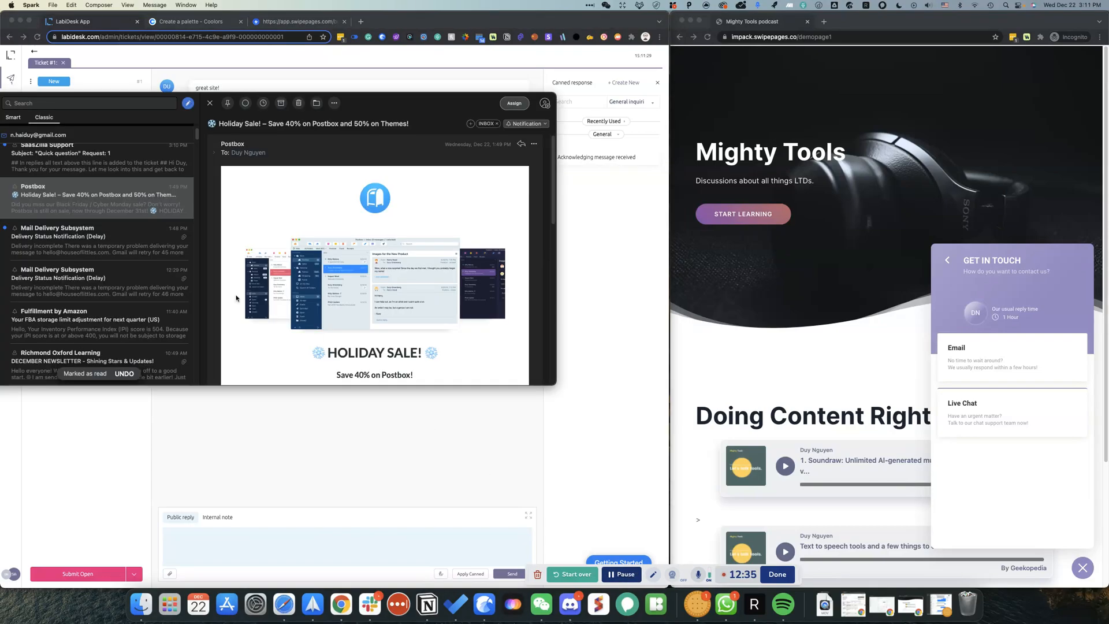
scroll(129, 171, up, 1)
click(120, 168)
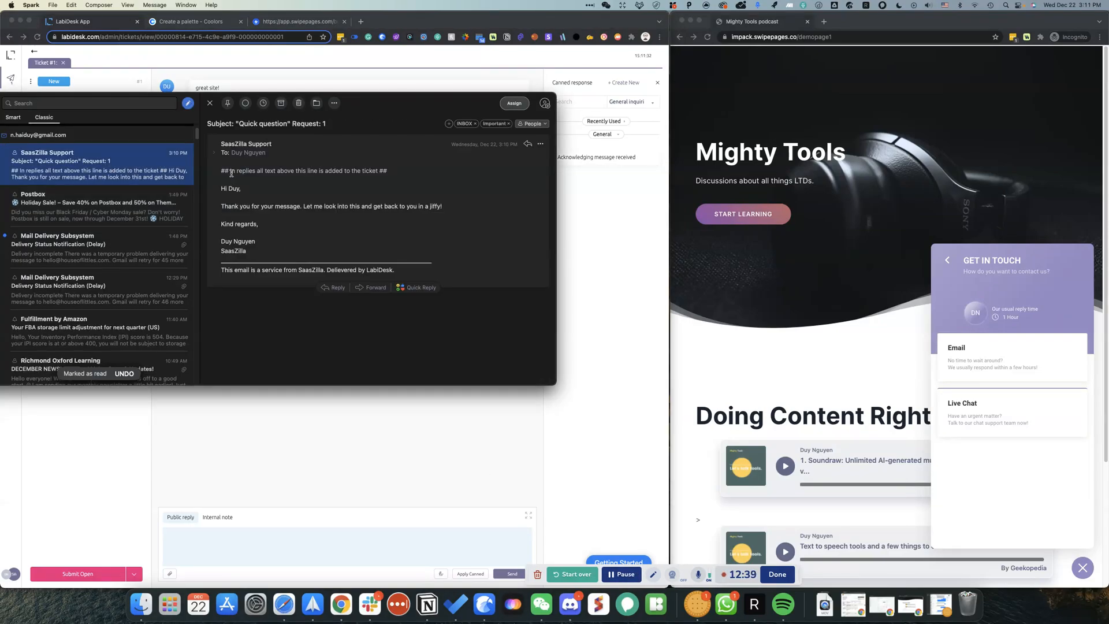
Step: Check the SaasZilla Support email's body and footer for the canned reply, then return to LabiDesk
drag(222, 190, 293, 261)
click(294, 261)
drag(467, 271, 222, 263)
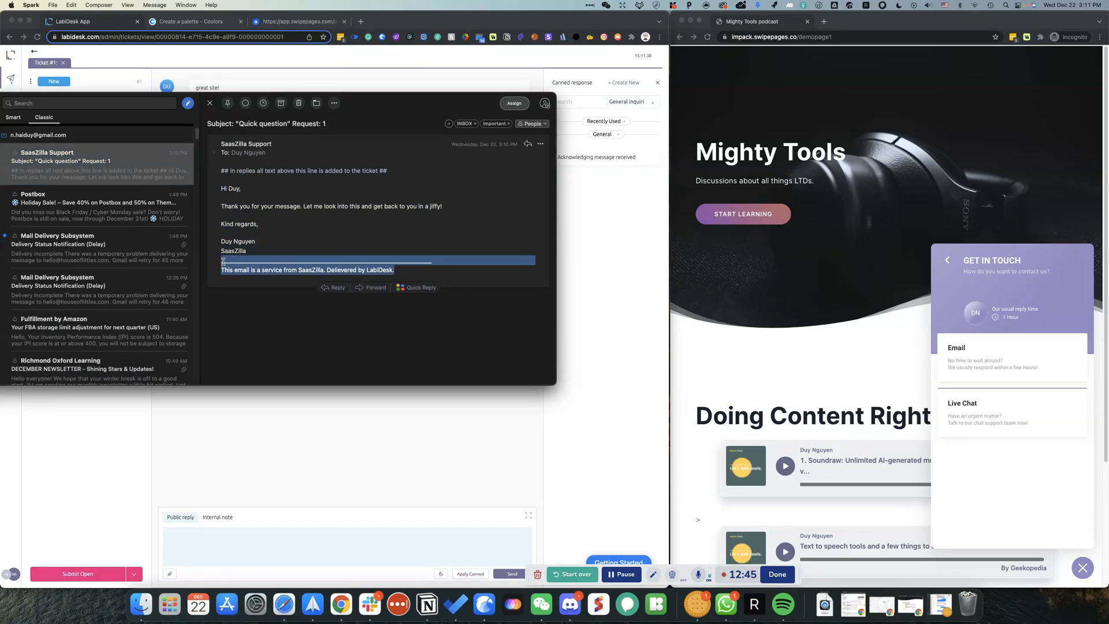
click(222, 263)
drag(424, 94, 465, 302)
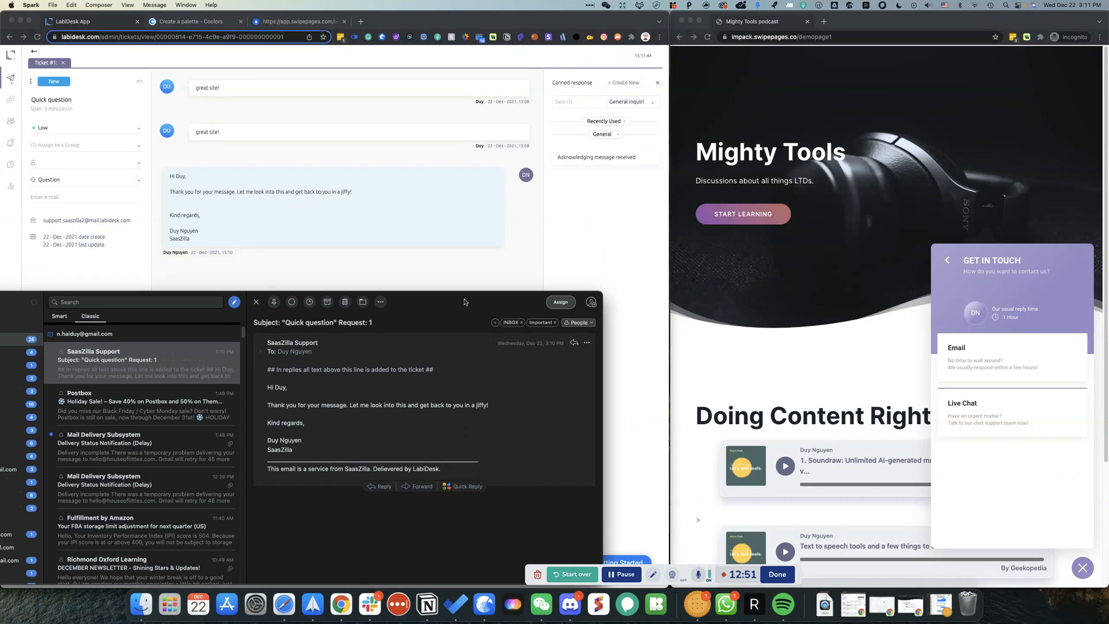
click(471, 276)
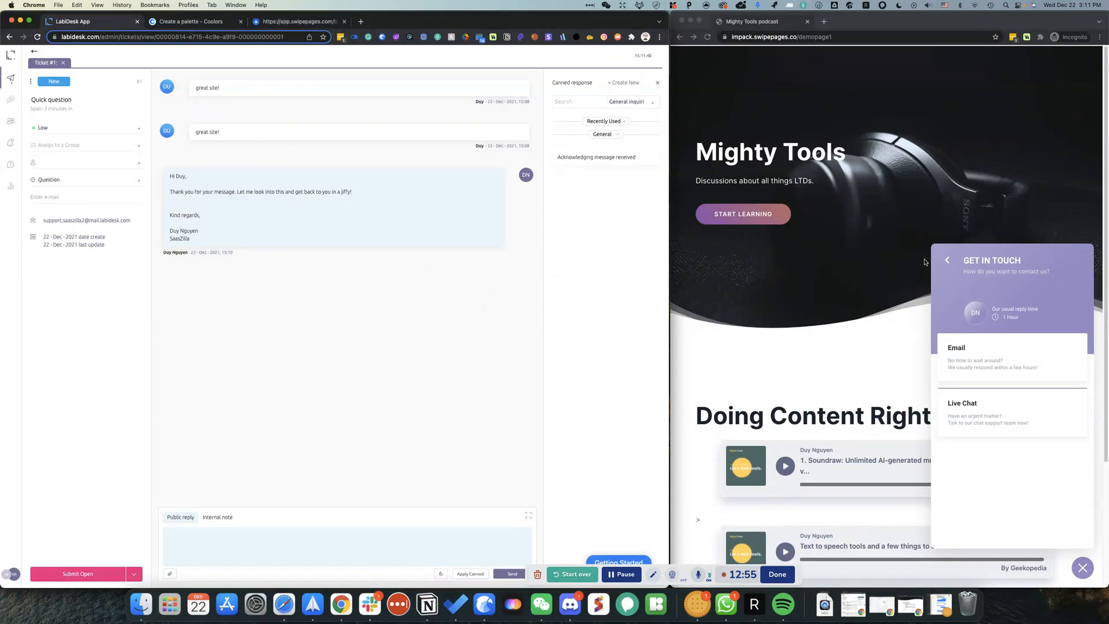
Step: Show the widget's Email contact form, then open Chat #1 under Mine in LabiDesk's chat inbox
click(985, 367)
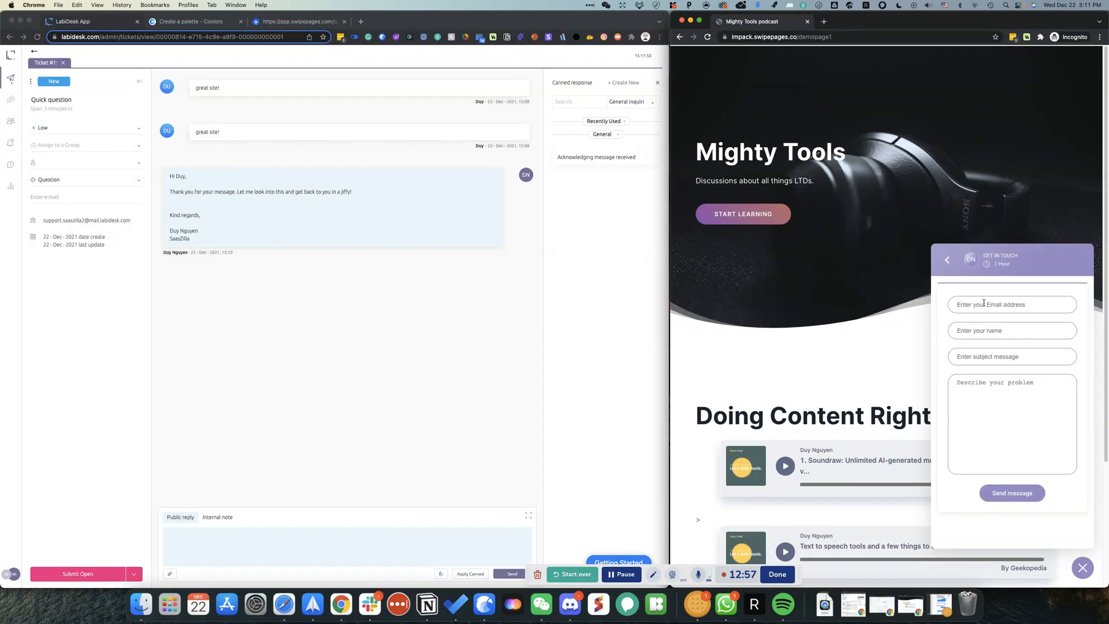
click(285, 286)
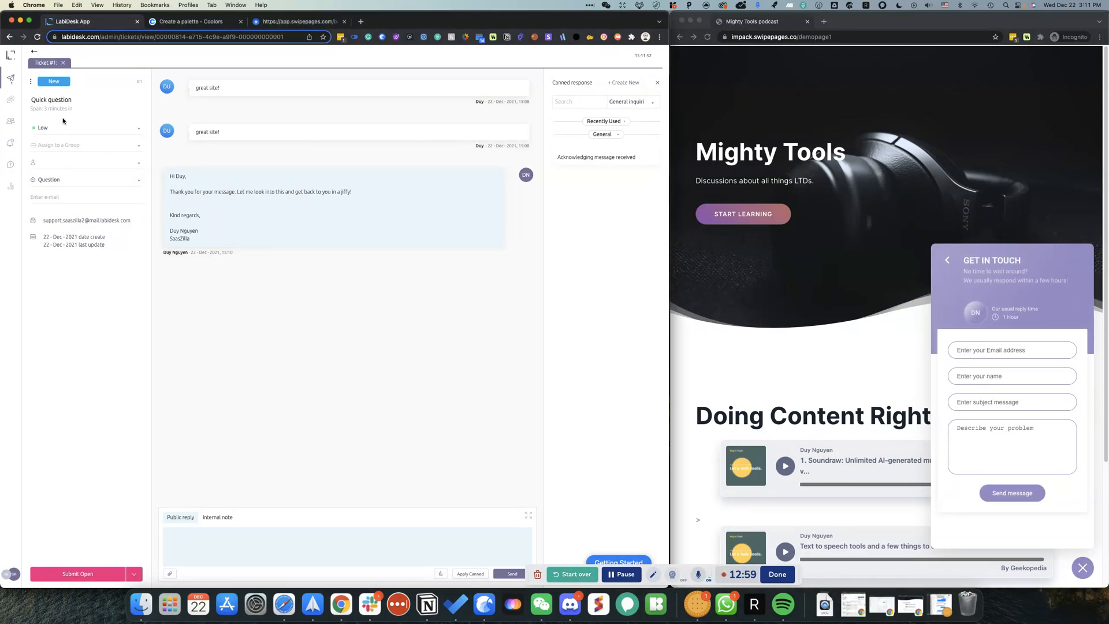
click(10, 99)
click(58, 78)
click(97, 102)
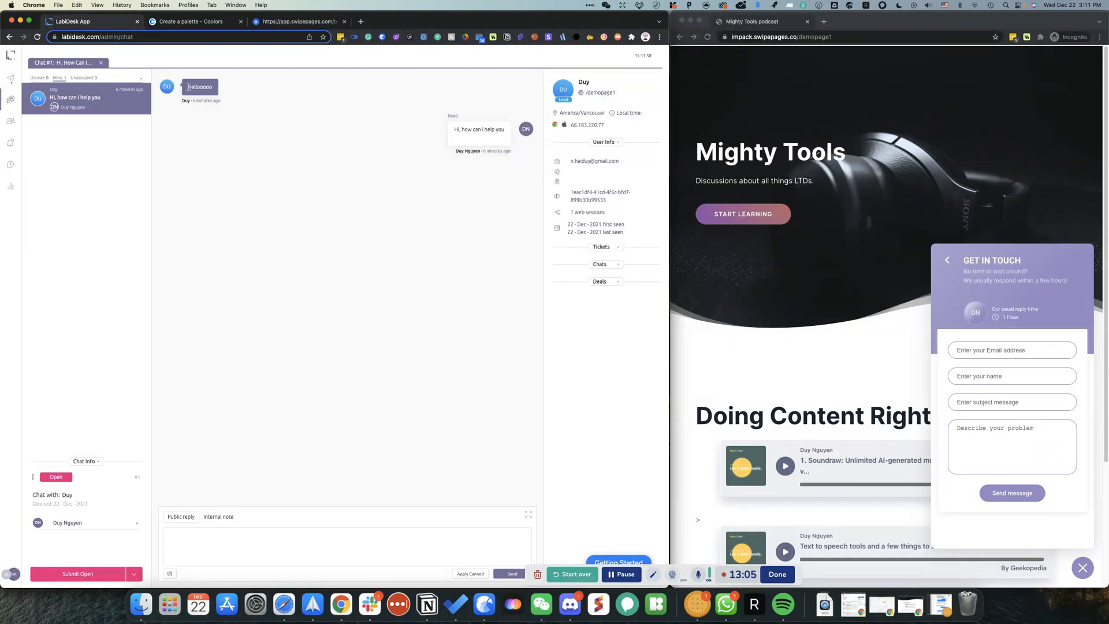